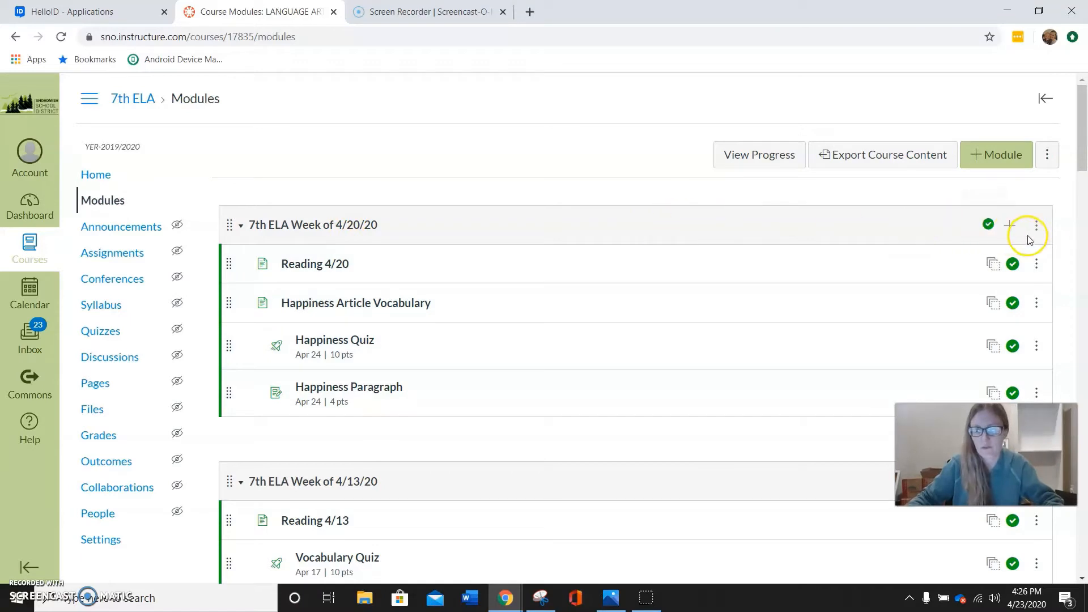
Add a new quiz named "Quiz about Quizzes" to the 7th ELA Week of 4/20/20 module
left_click(1013, 228)
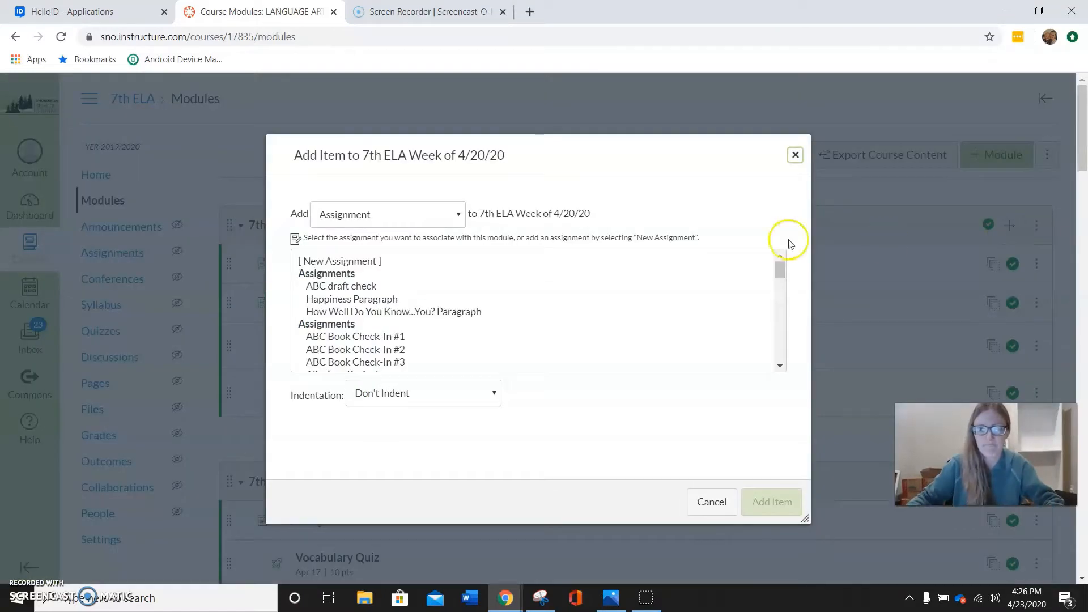
left_click(454, 214)
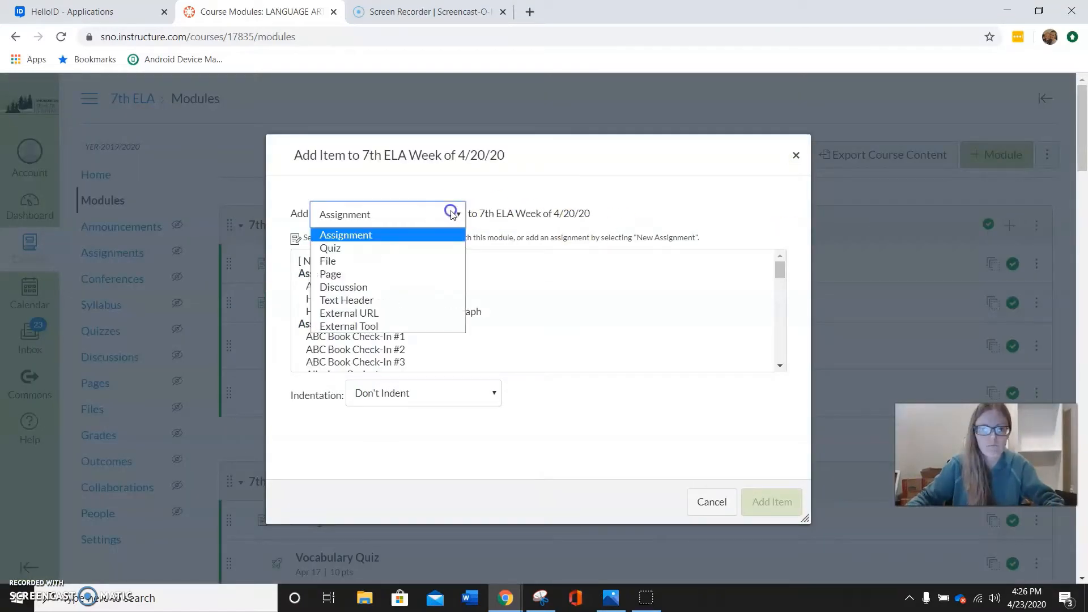
left_click(384, 255)
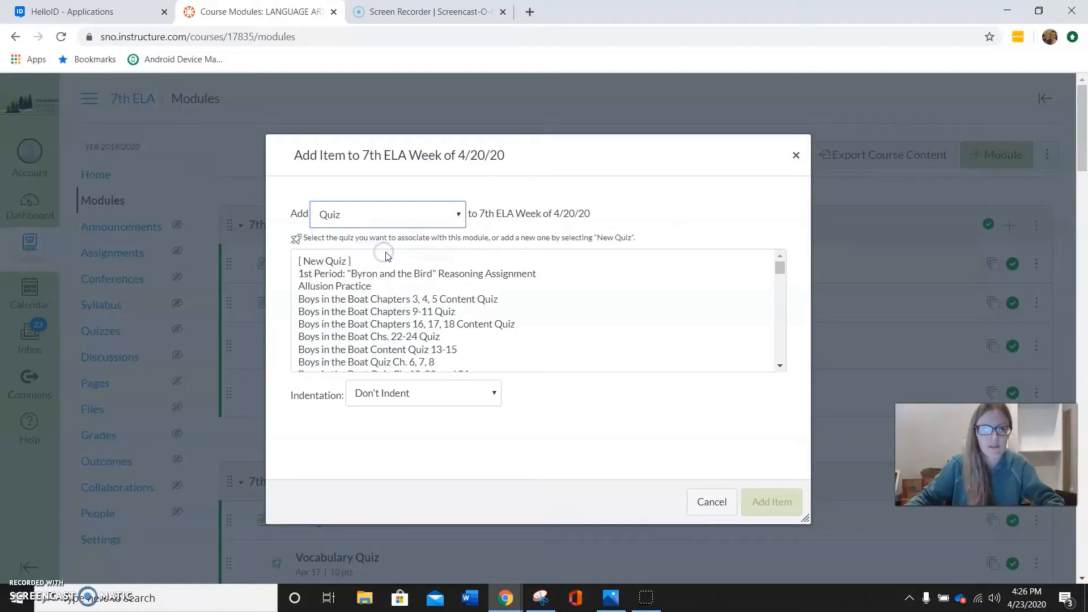
left_click(350, 264)
left_click(378, 399)
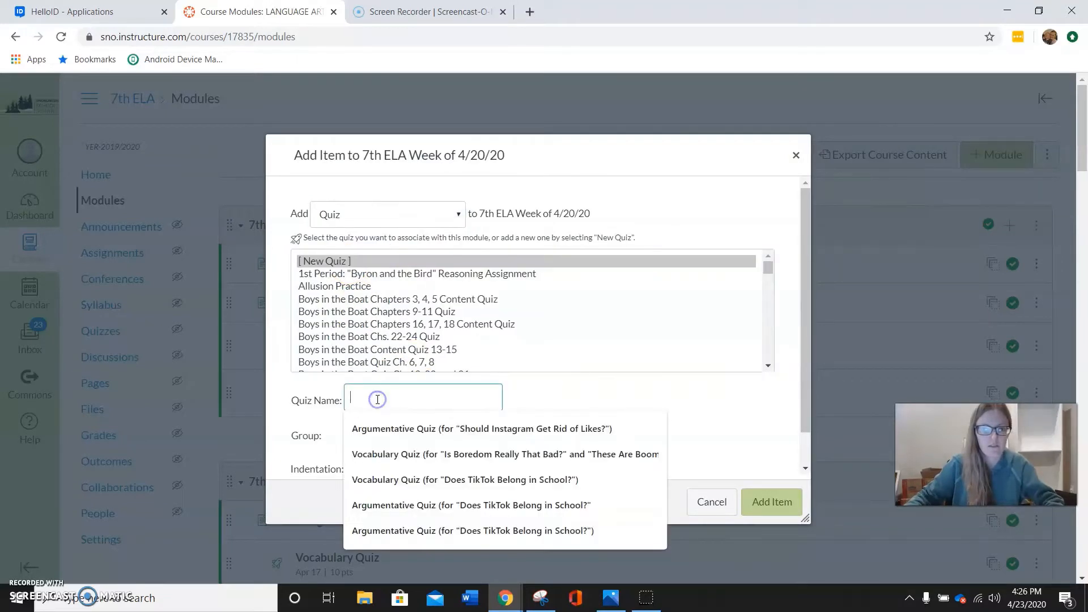
type("Quiz abou")
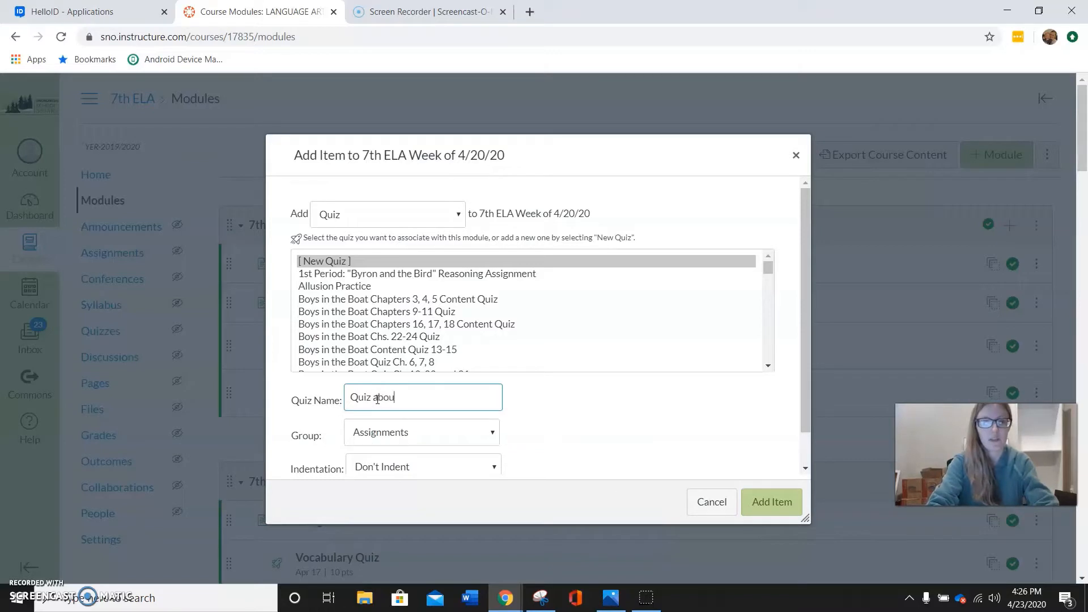
type("t Quizzes")
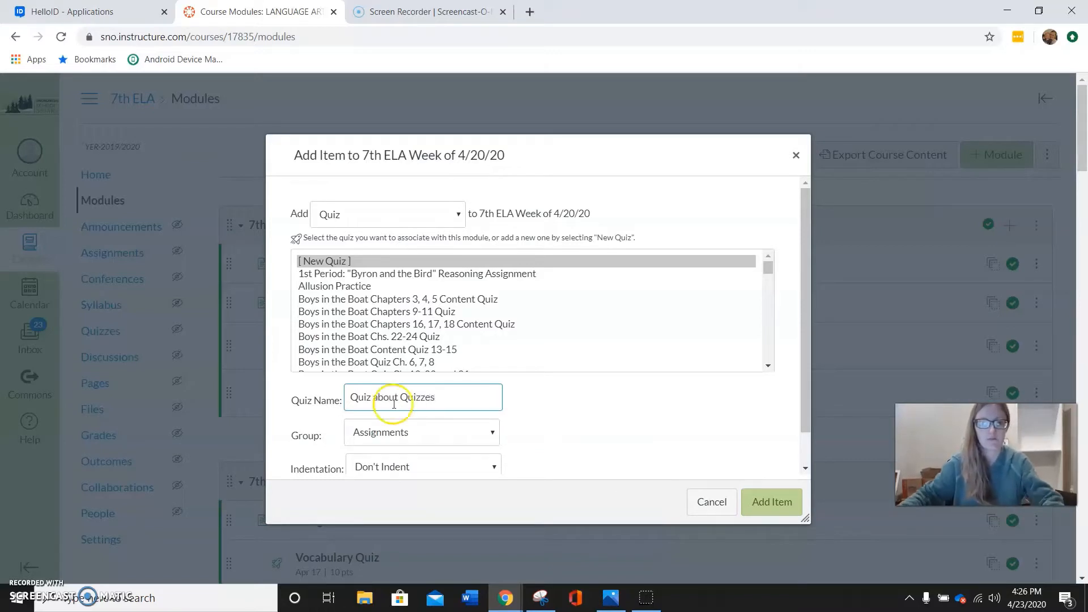
scroll(396, 397, "down", 1)
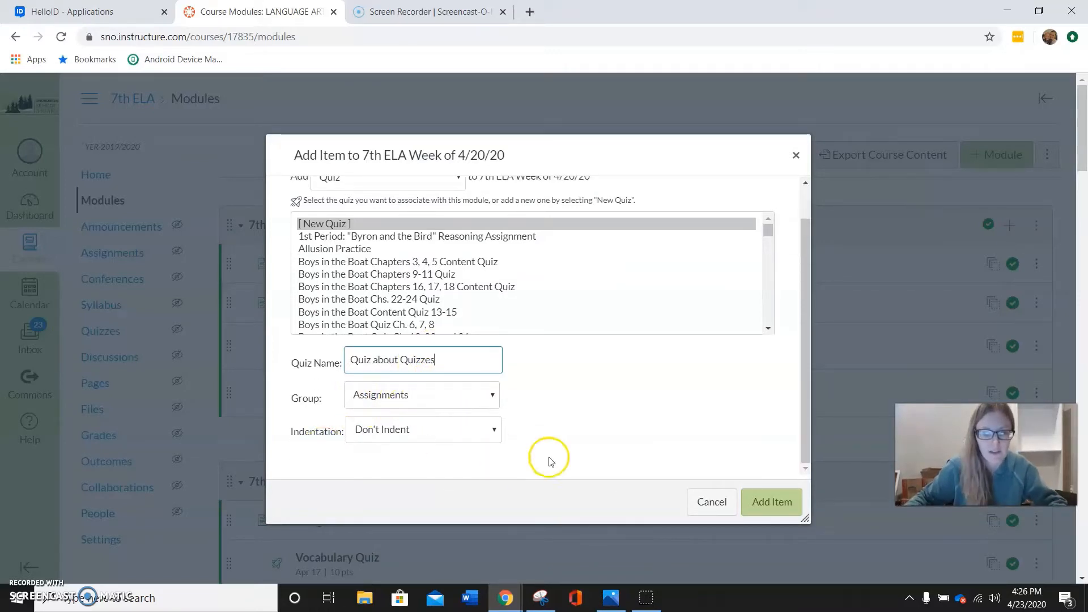
left_click(774, 506)
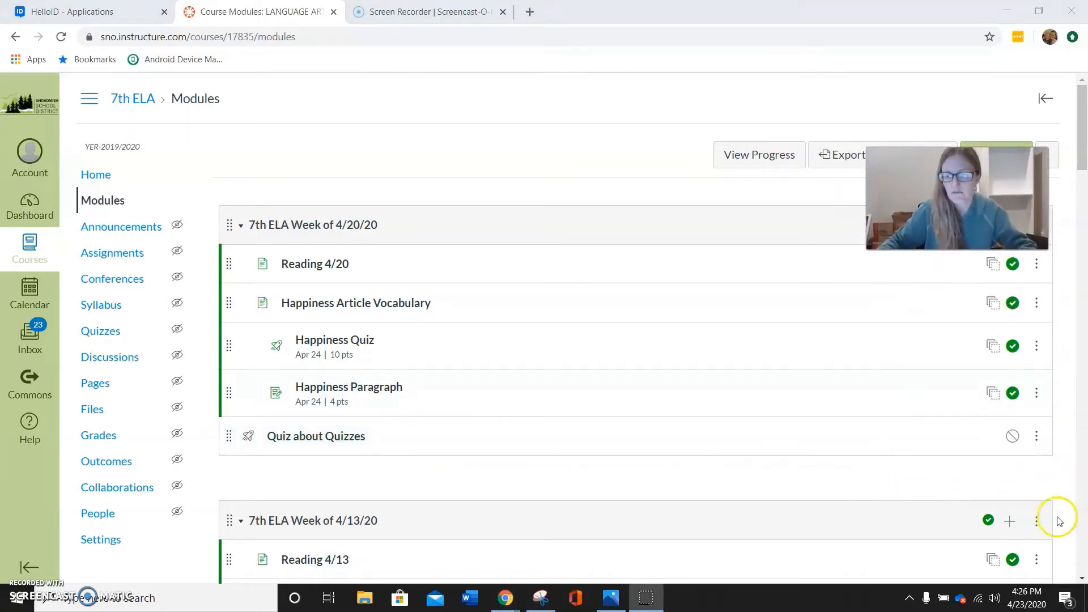
Increase the indent of the Quiz about Quizzes item by two levels
left_click(1036, 443)
left_click(1011, 475)
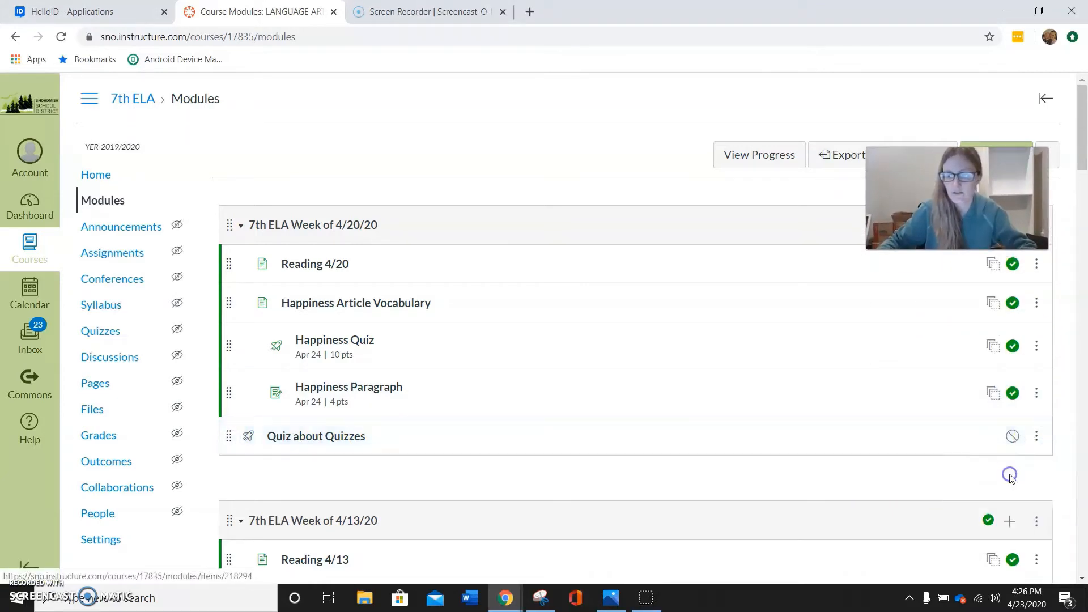
left_click(1036, 439)
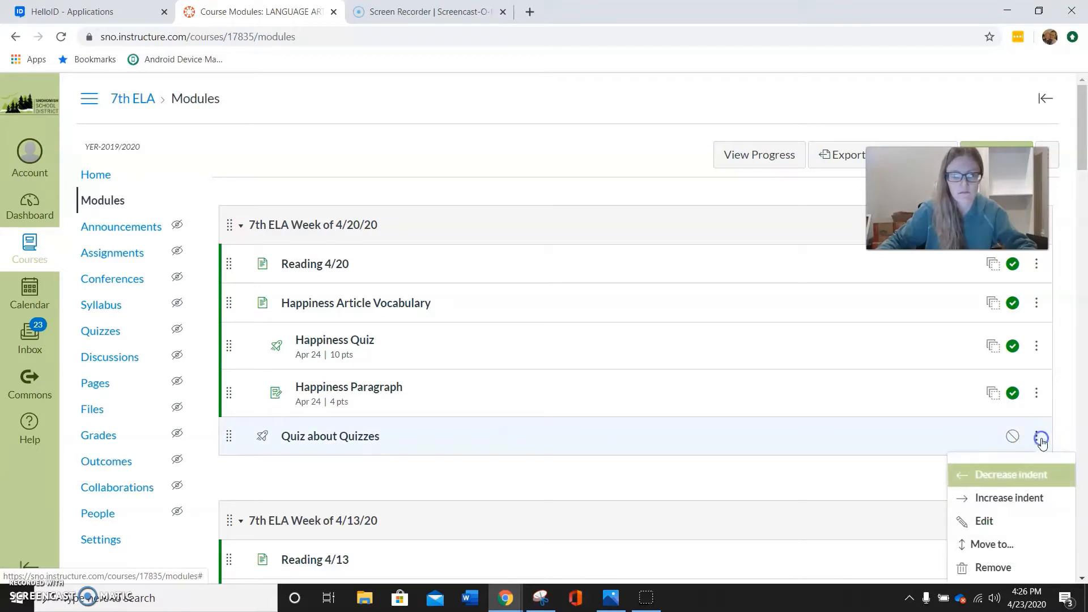
left_click(1028, 494)
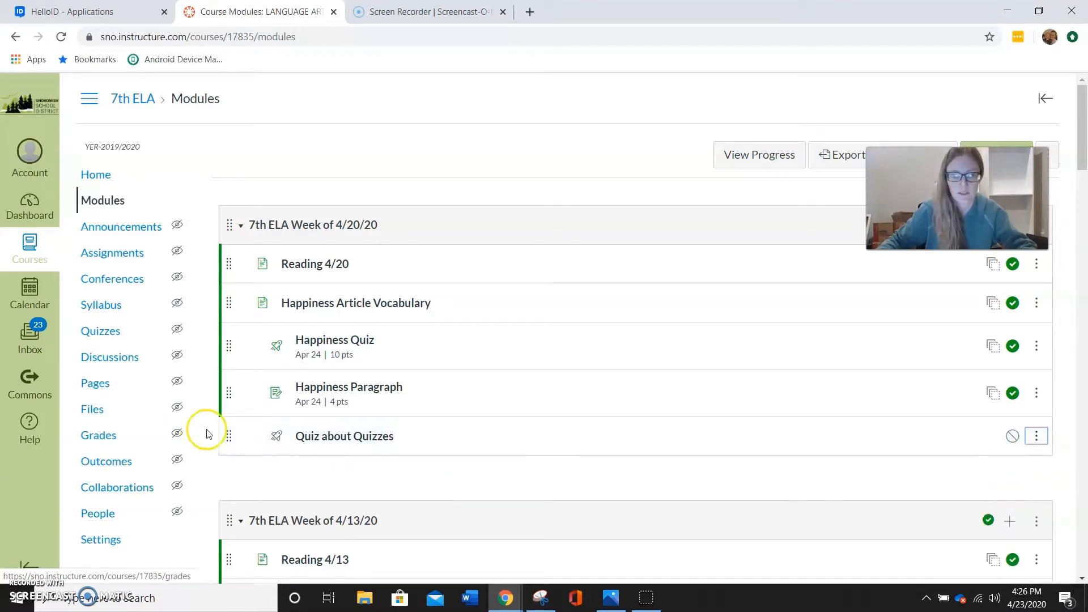
Open Quiz about Quizzes for editing and enter the instructions "Take this quiz to learn about quizzes!"
left_click(348, 441)
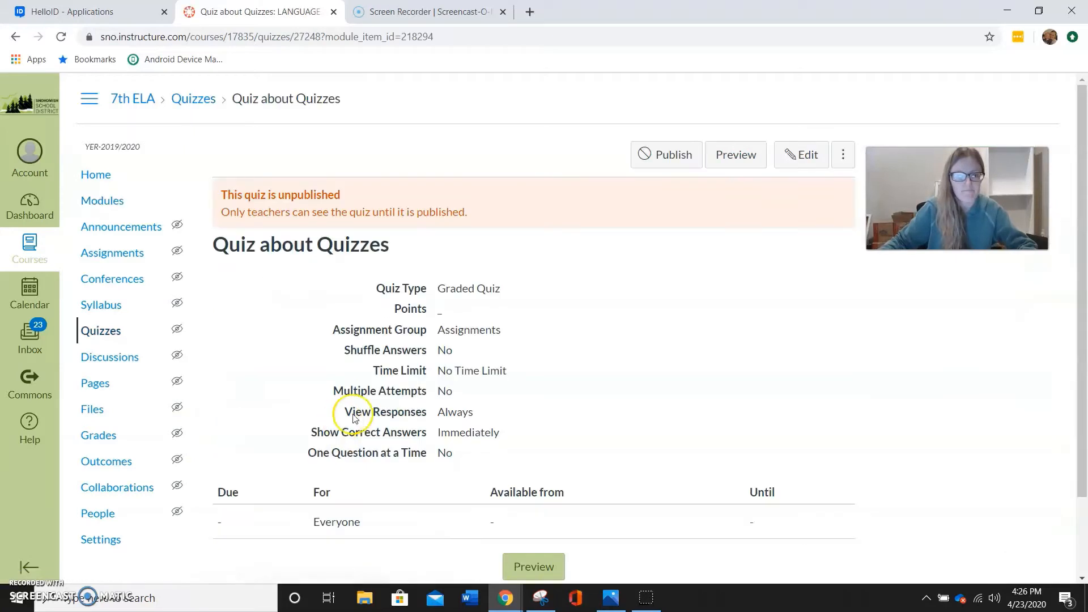
left_click_drag(918, 203, 904, 508)
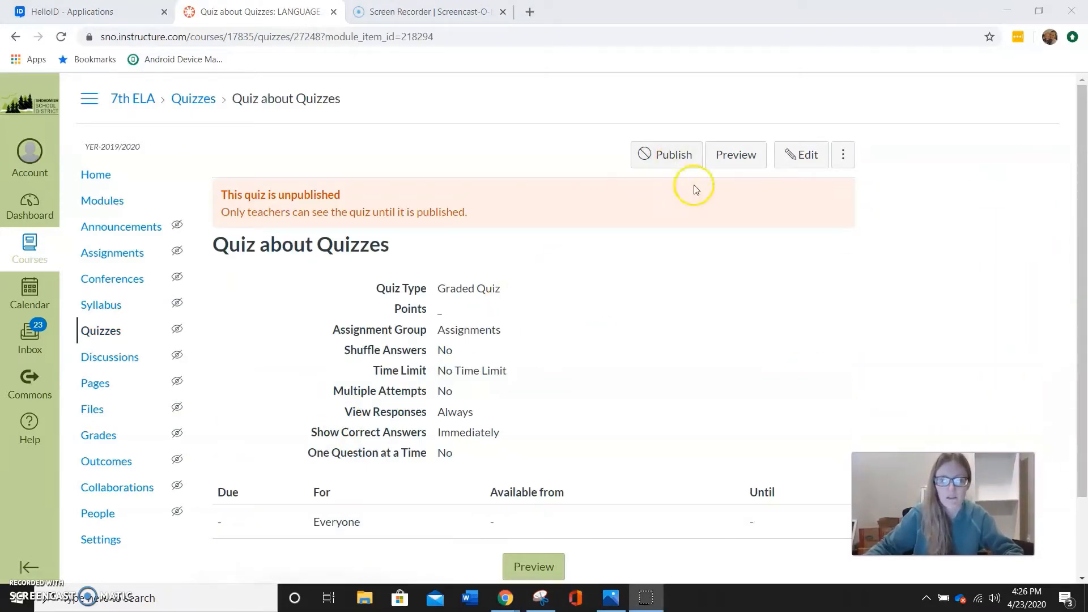
left_click(803, 157)
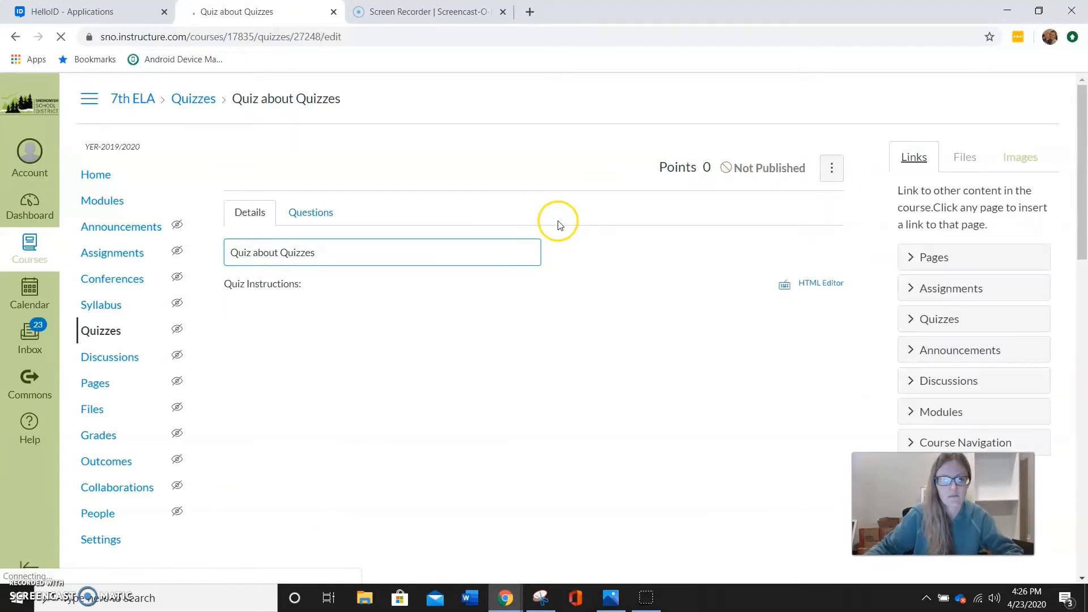
scroll(559, 223, "down", 1)
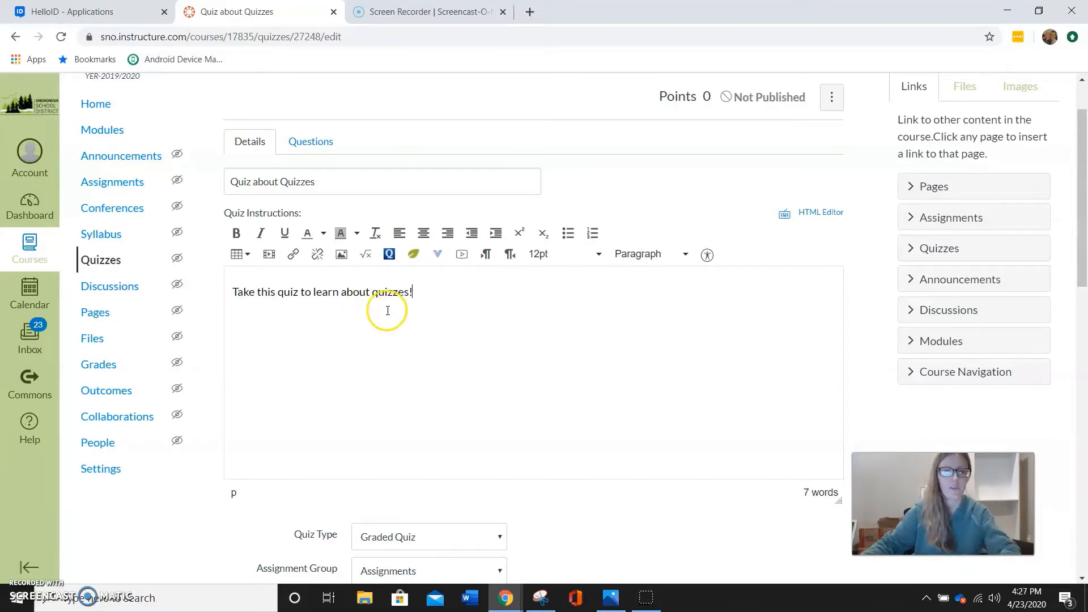
type("!")
Choose Graded Quiz as the quiz type and enable Shuffle Answers
scroll(437, 309, "down", 4)
left_click(480, 335)
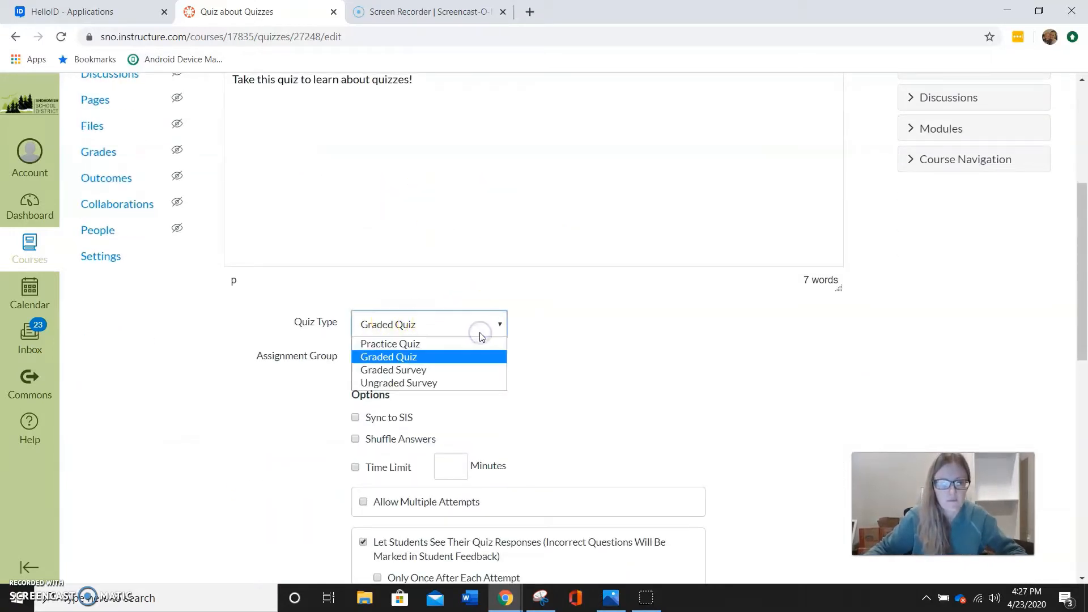
left_click(425, 358)
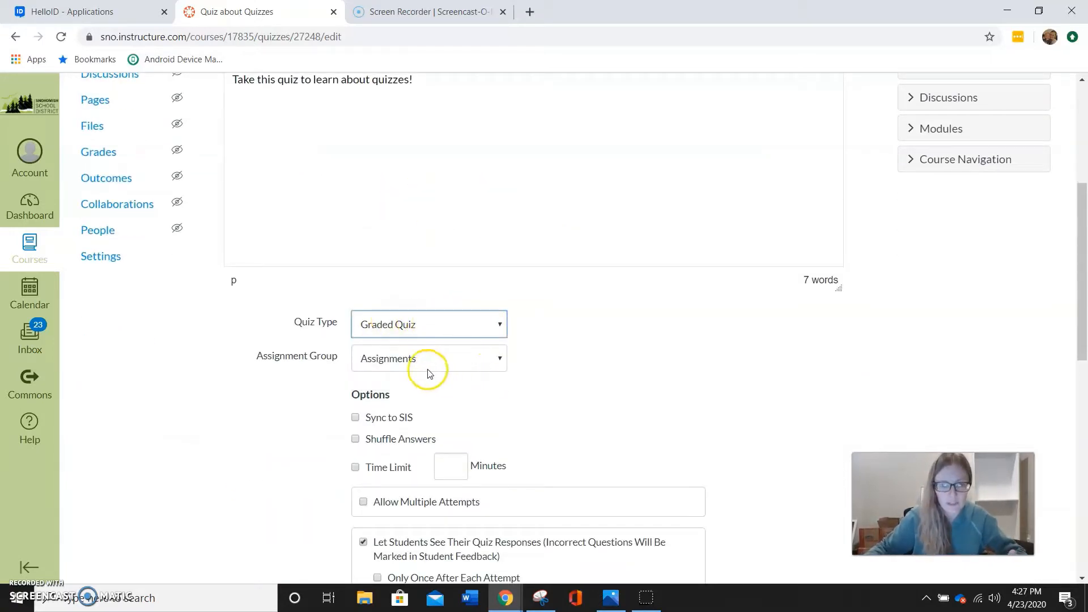
scroll(556, 386, "down", 4)
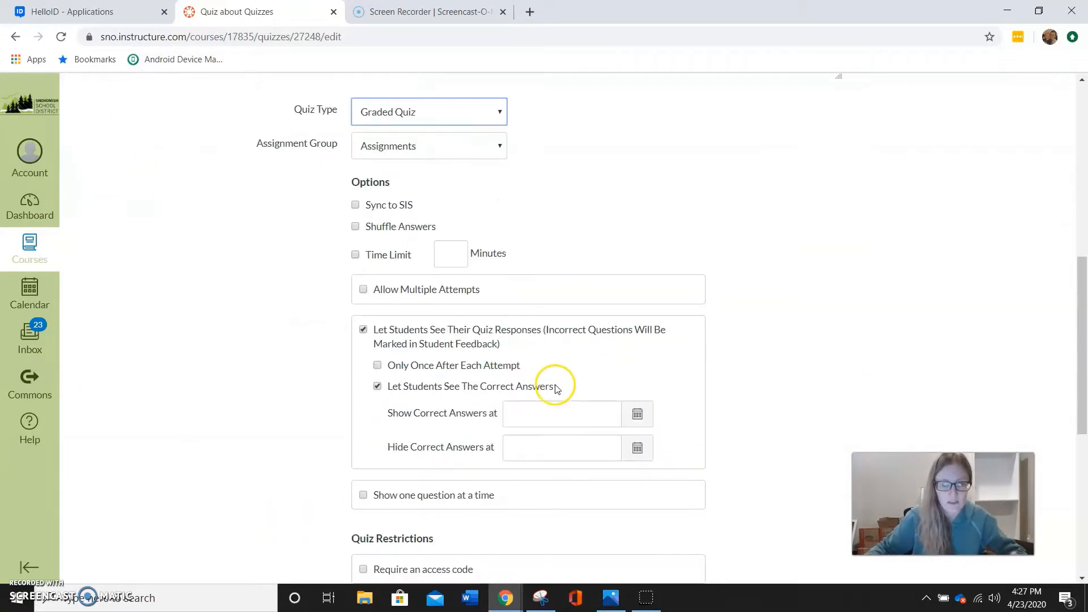
left_click(354, 227)
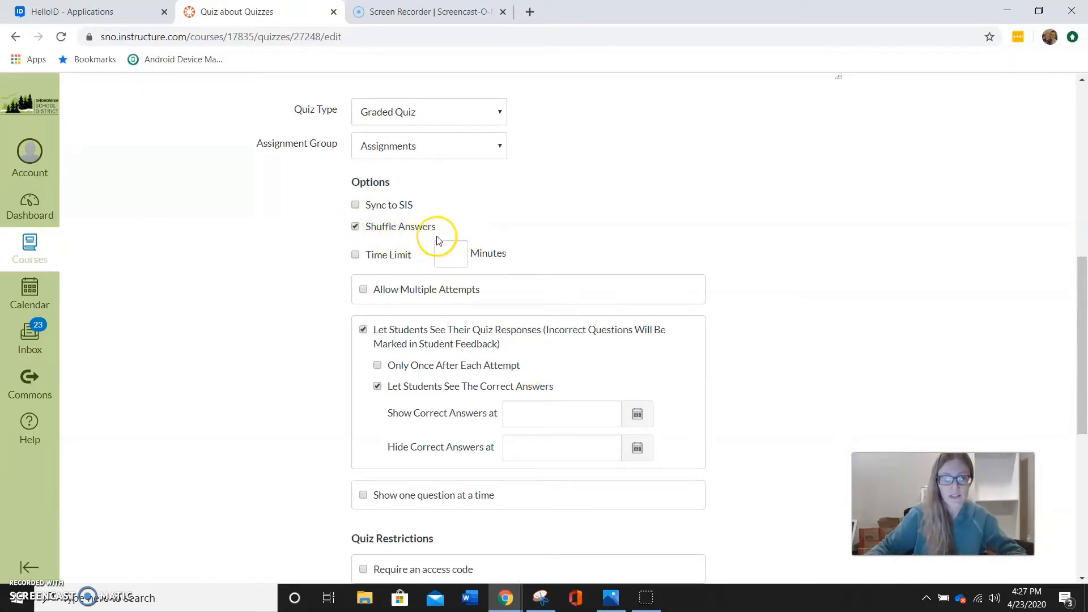
Review the remaining response, restriction and assignment options, and save the quiz without publishing it
scroll(482, 233, "down", 2)
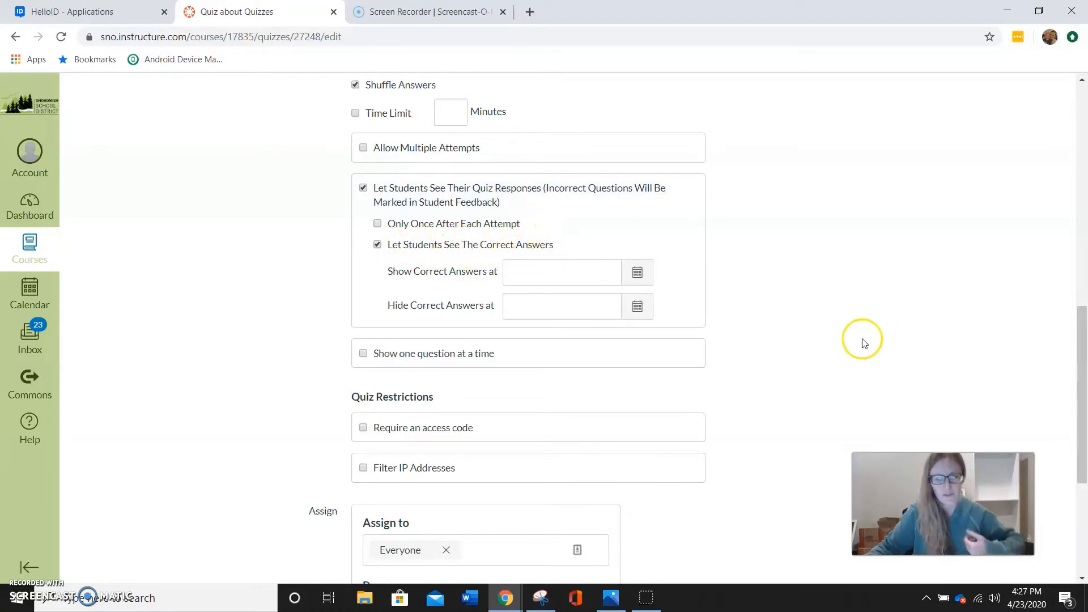
scroll(794, 340, "down", 1)
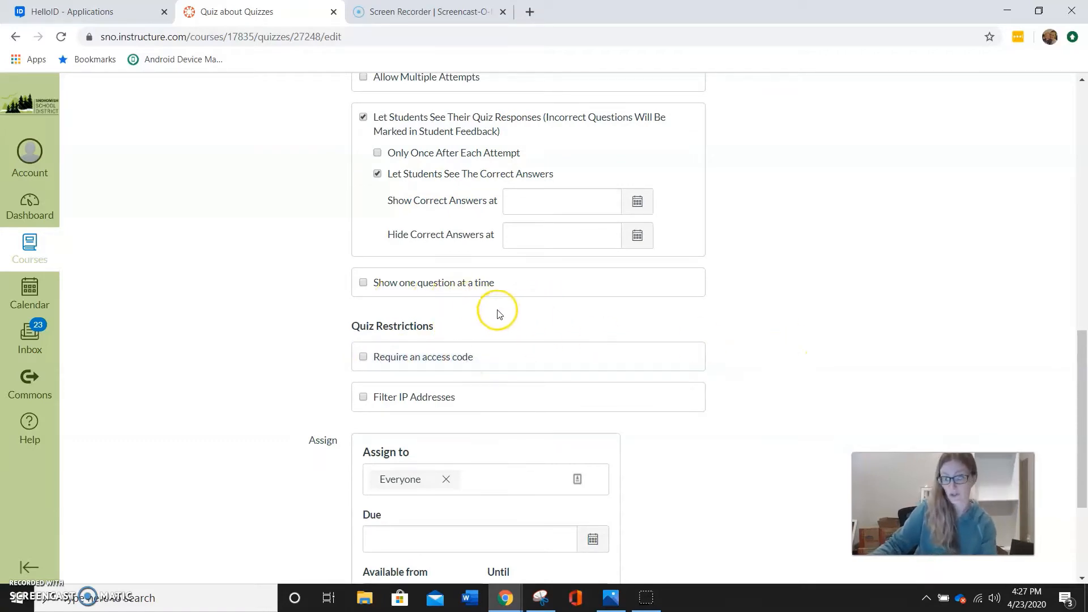
scroll(712, 347, "up", 4)
scroll(767, 335, "down", 7)
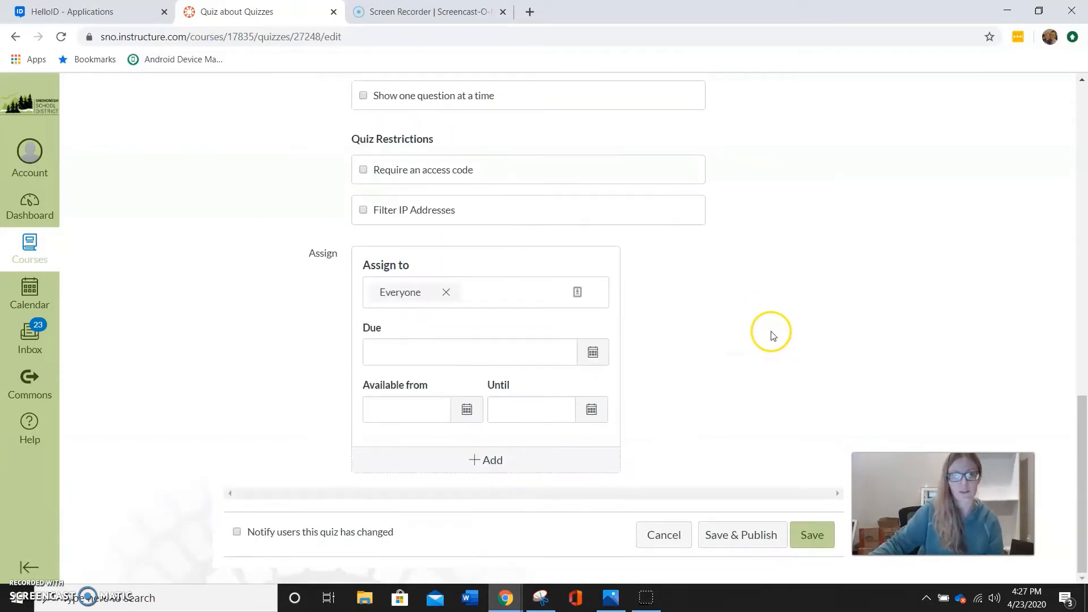
scroll(627, 357, "up", 10)
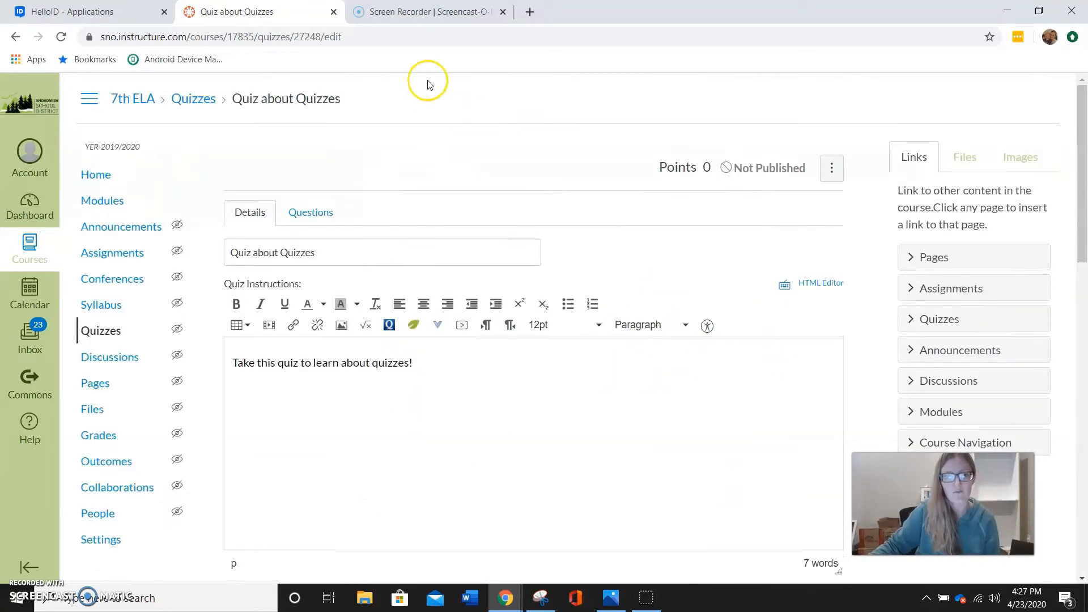
scroll(476, 160, "down", 10)
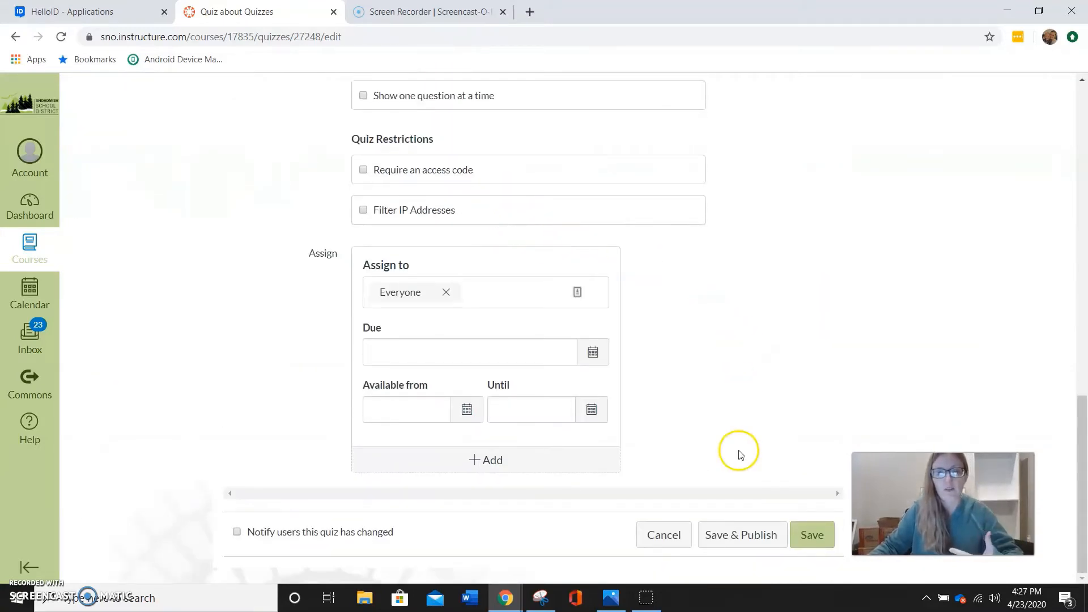
left_click(812, 540)
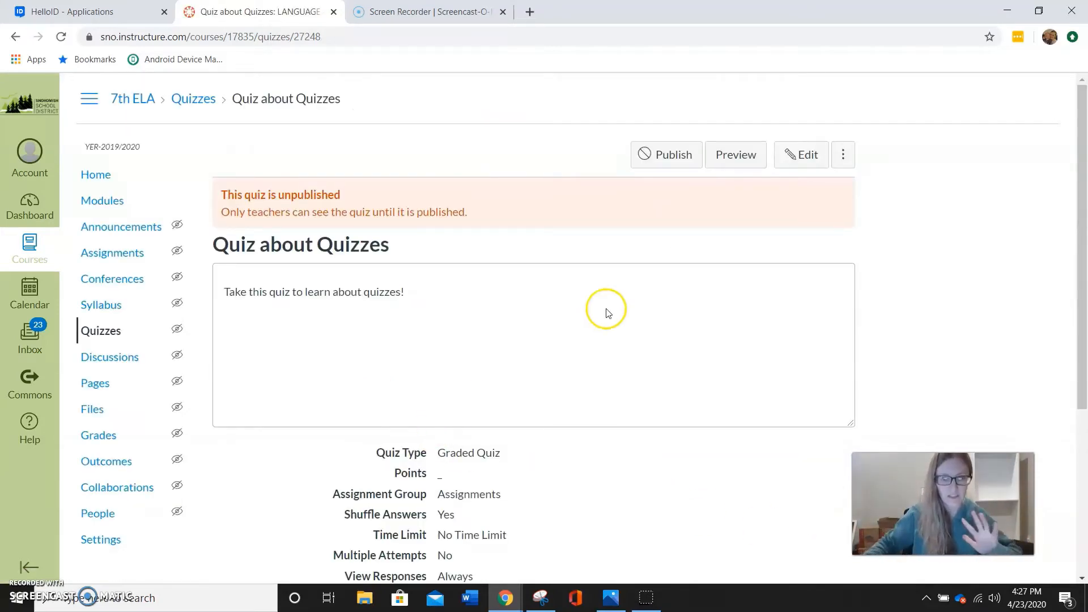
Reopen the quiz for editing and add a new Multiple Choice question
left_click(796, 156)
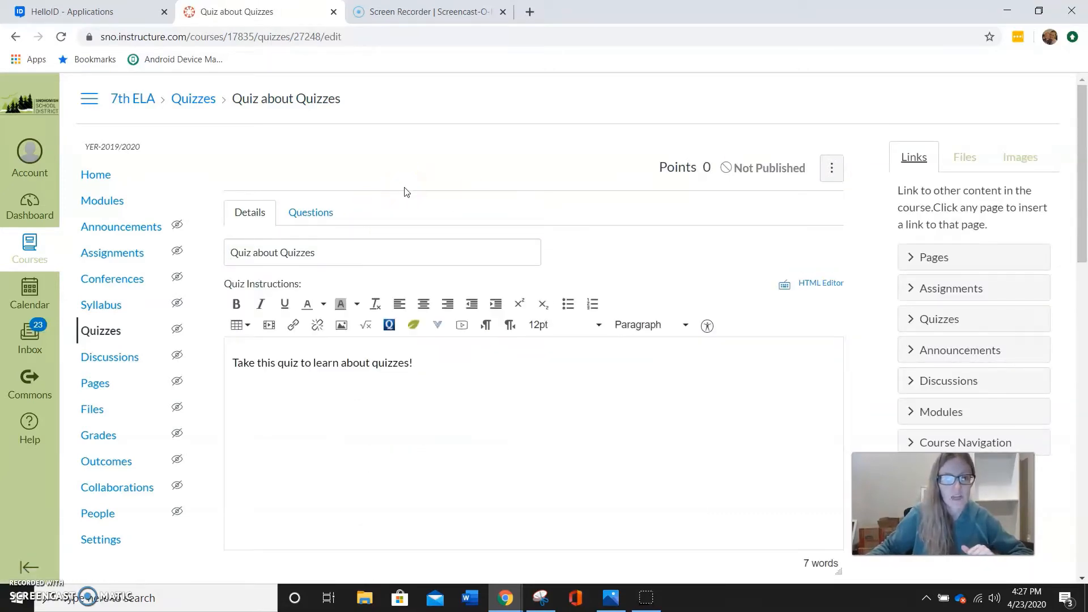
left_click(325, 220)
left_click(421, 343)
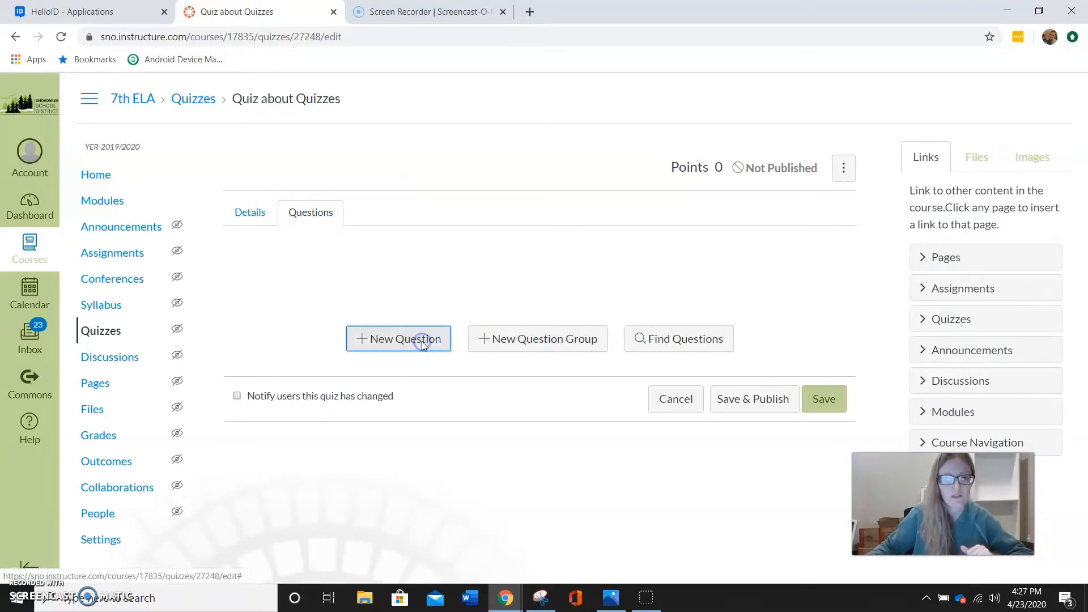
left_click(418, 272)
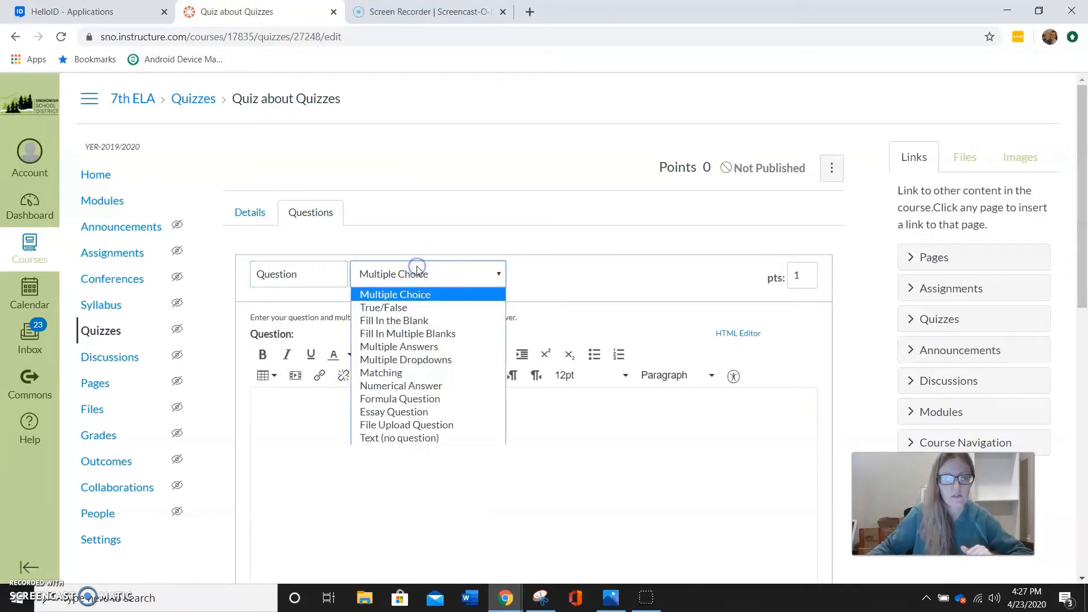
left_click(417, 296)
Enter the question text "For this multiple choice question, which of the following is" the named teacher's "favorite kind of ice cream?"
left_click(371, 418)
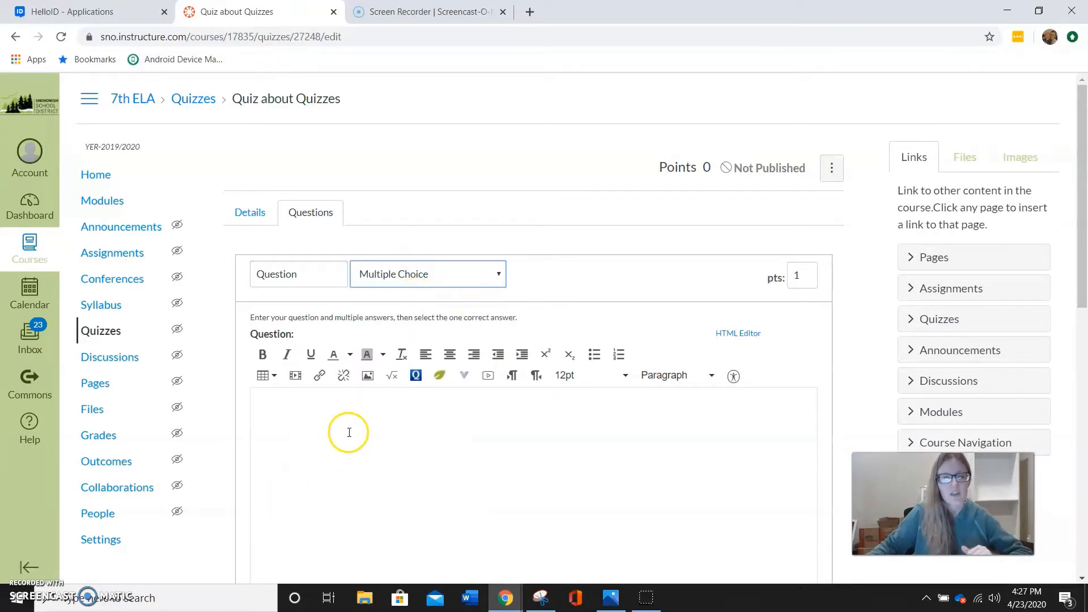
left_click(349, 425)
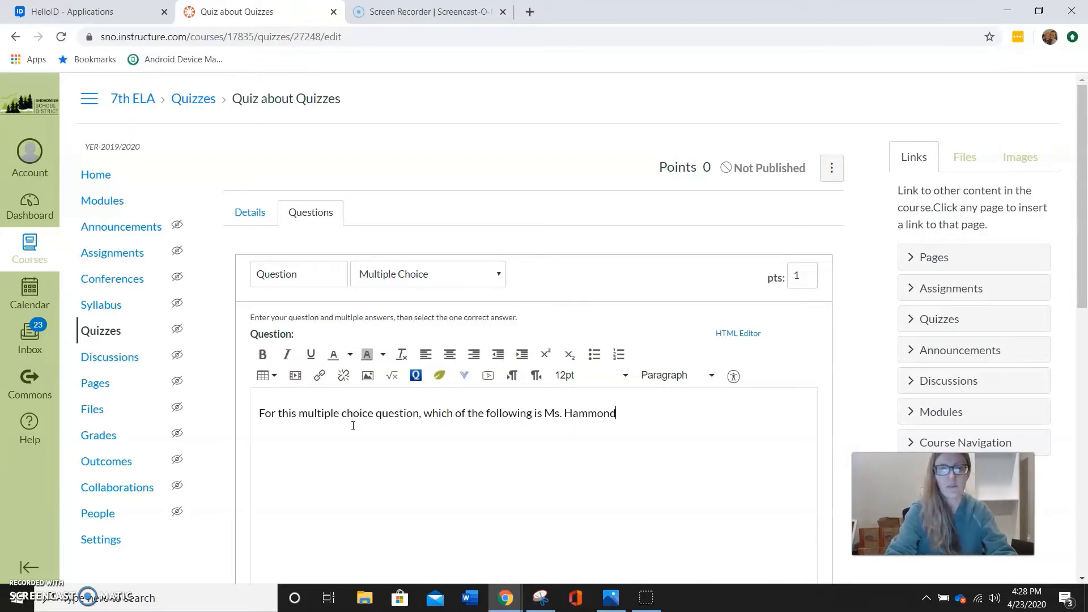
type("favorite ")
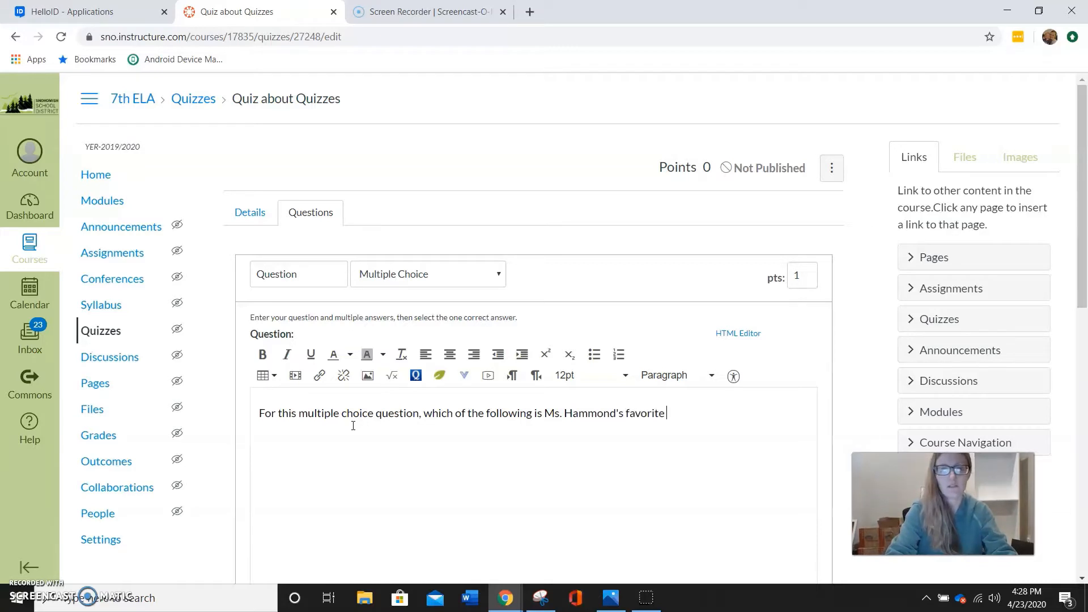
type("kind ofo")
key("BackSpace")
key("BackSpace")
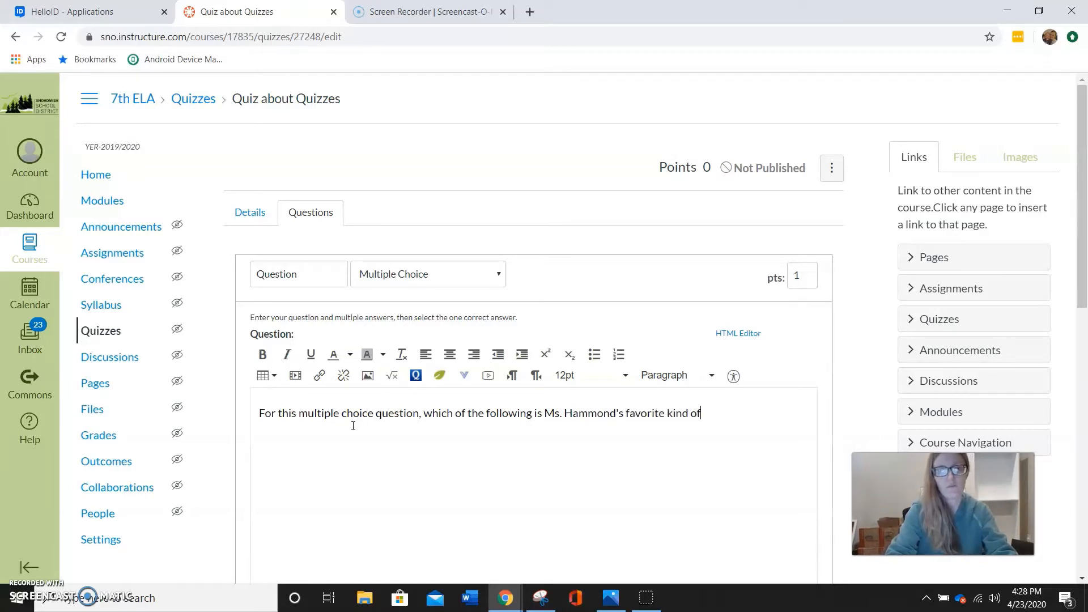
type("ice cream?")
left_click(432, 435)
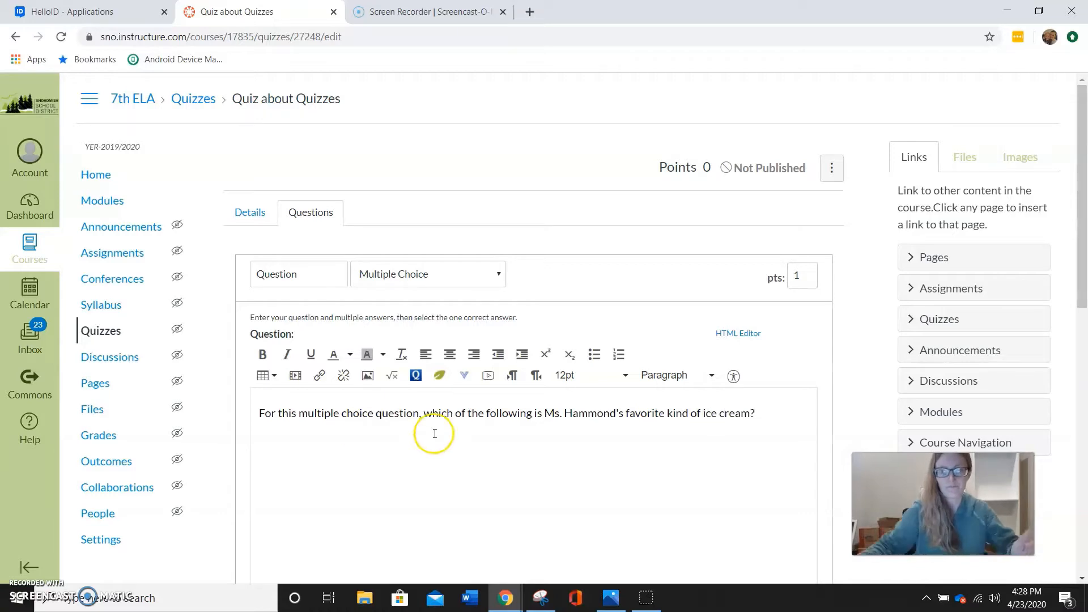
Enter "Hawaiian" as the correct answer of the multiple choice question
scroll(419, 419, "down", 1)
scroll(419, 419, "down", 6)
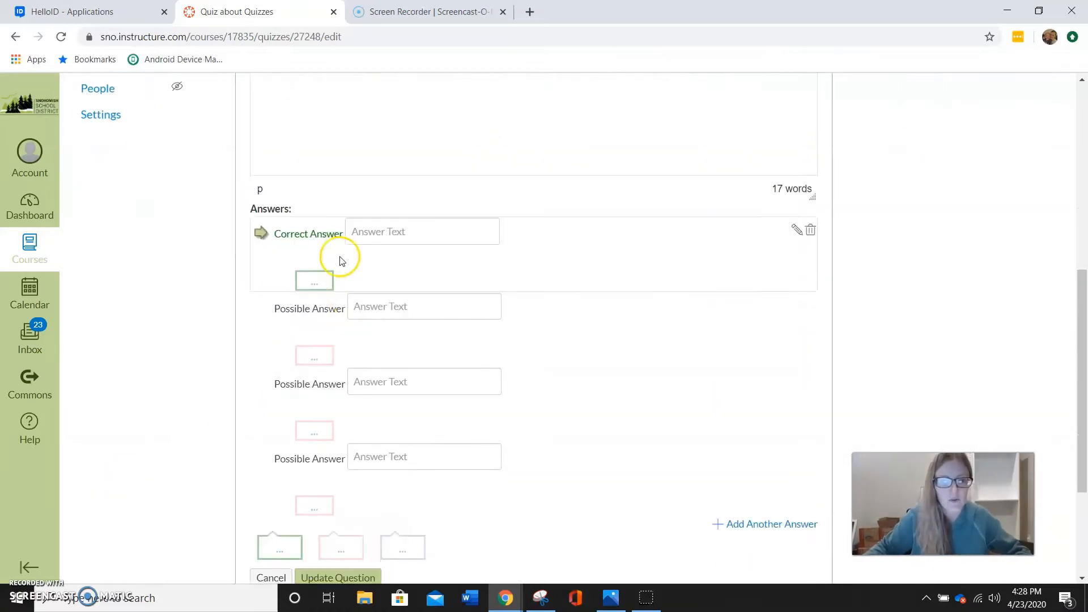
left_click(383, 232)
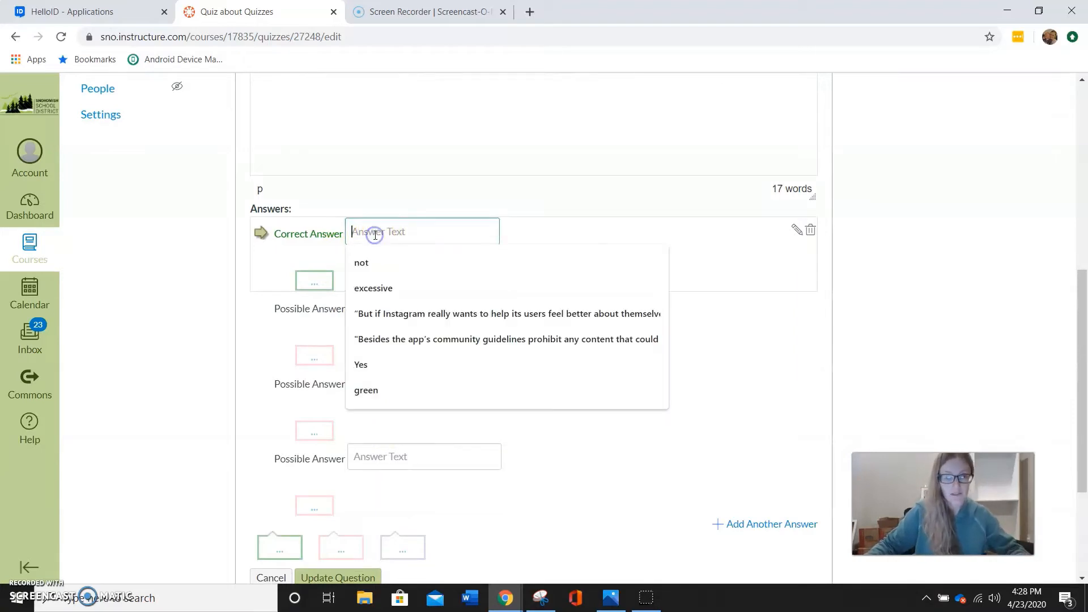
type("Hawaiian")
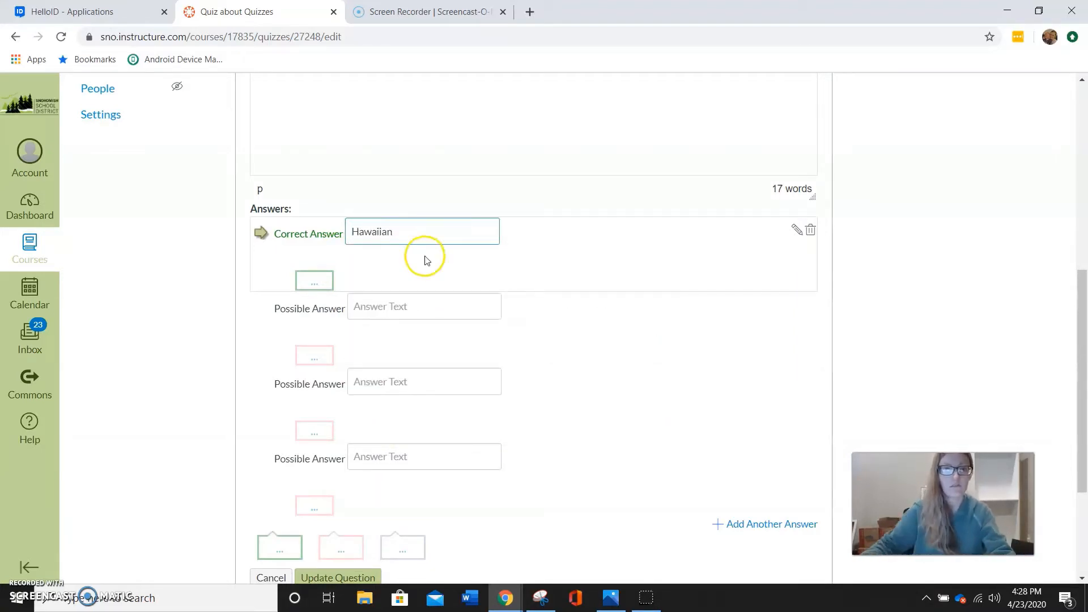
left_click(426, 305)
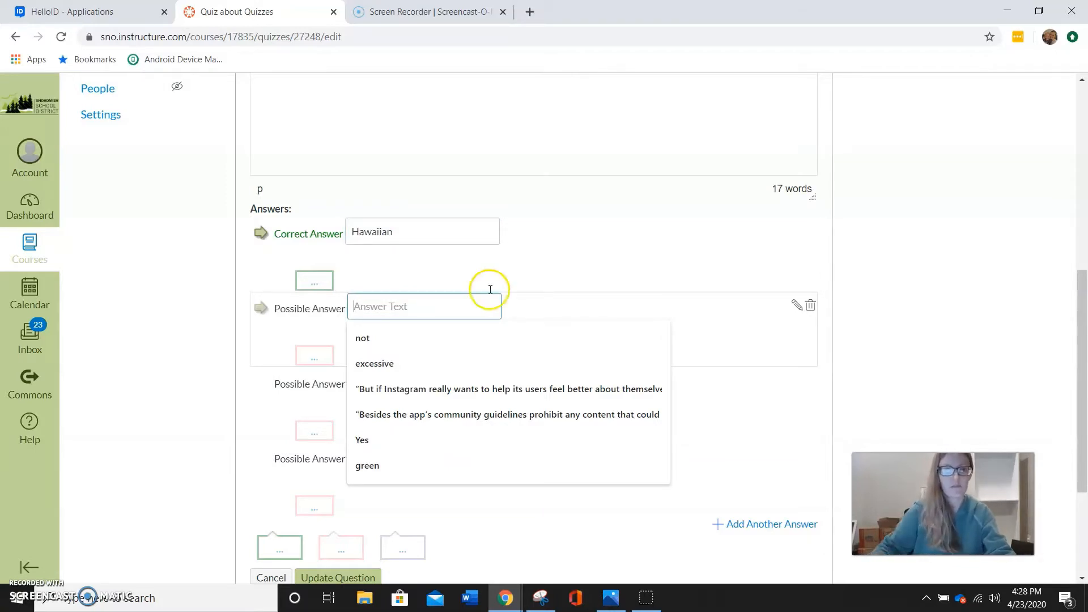
scroll(488, 291, "up", 3)
scroll(525, 284, "down", 2)
Replace the correct answer text with "vanilla" and enter "chocolate" as the first possible answer
left_click_drag(408, 294, 180, 280)
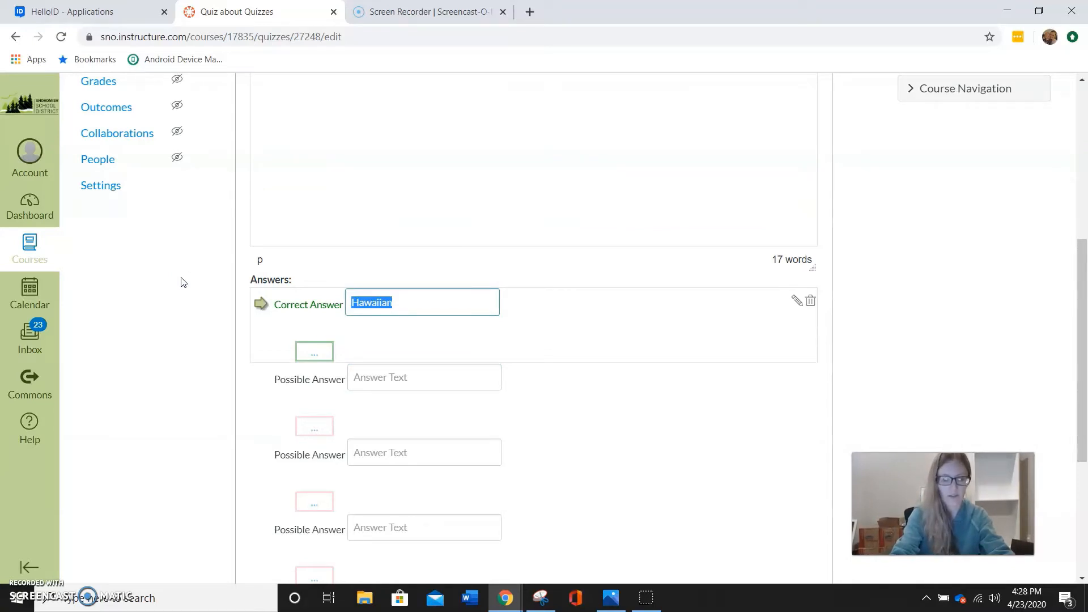
type("vanilla")
left_click(442, 379)
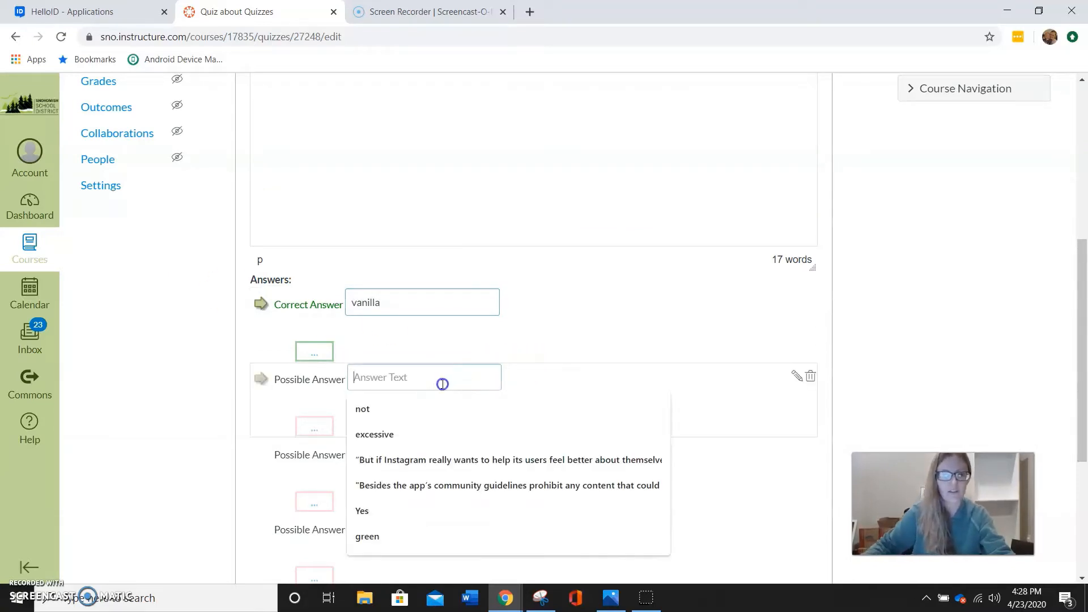
type("chocolate")
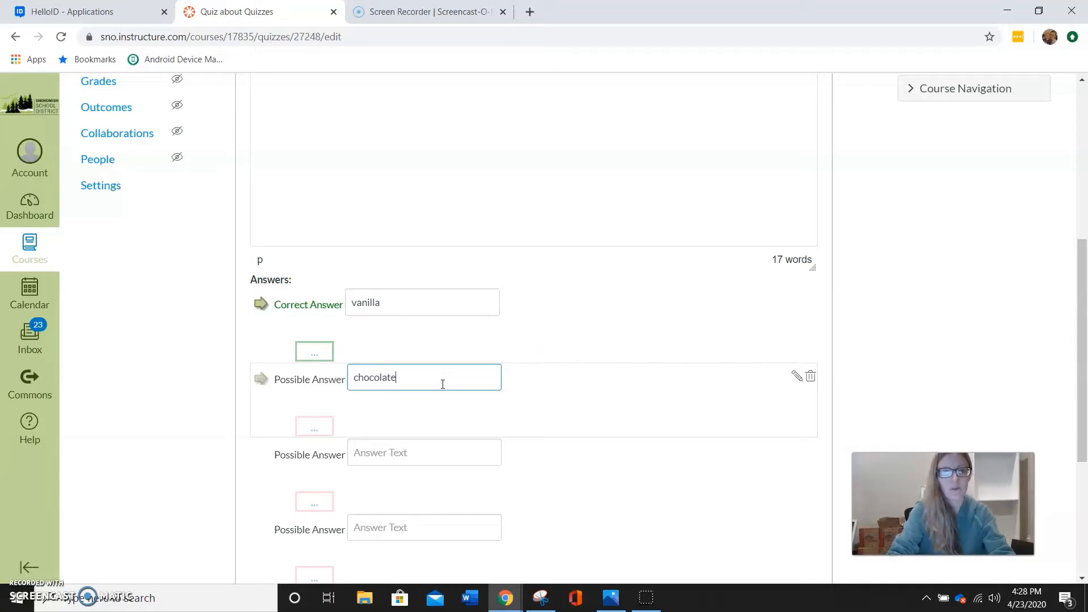
Fill in the two remaining possible answers with "bacon" and "strawberry"
left_click(375, 452)
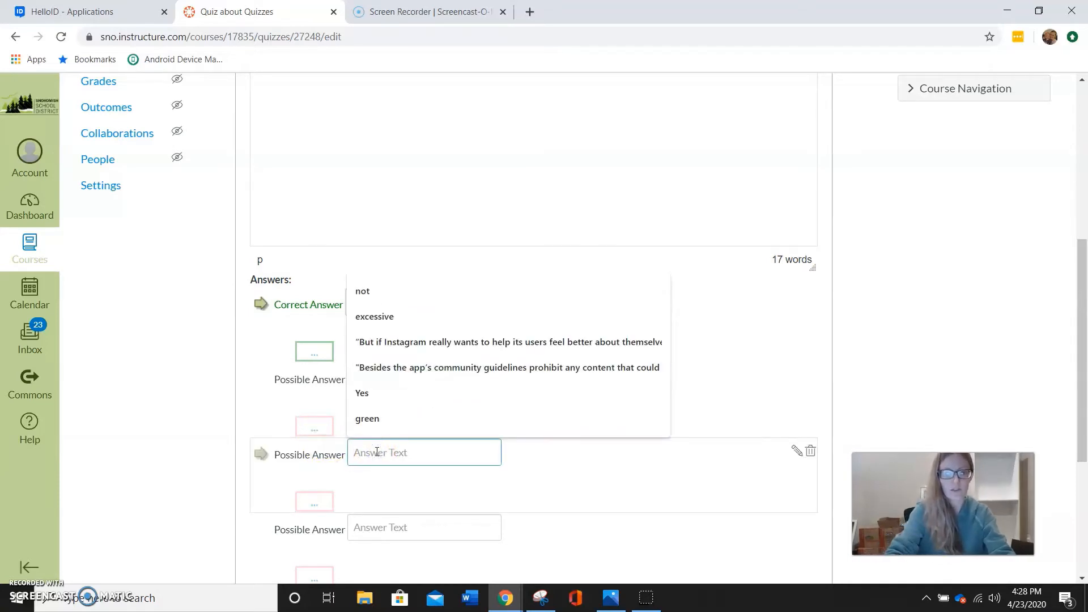
type("bacon")
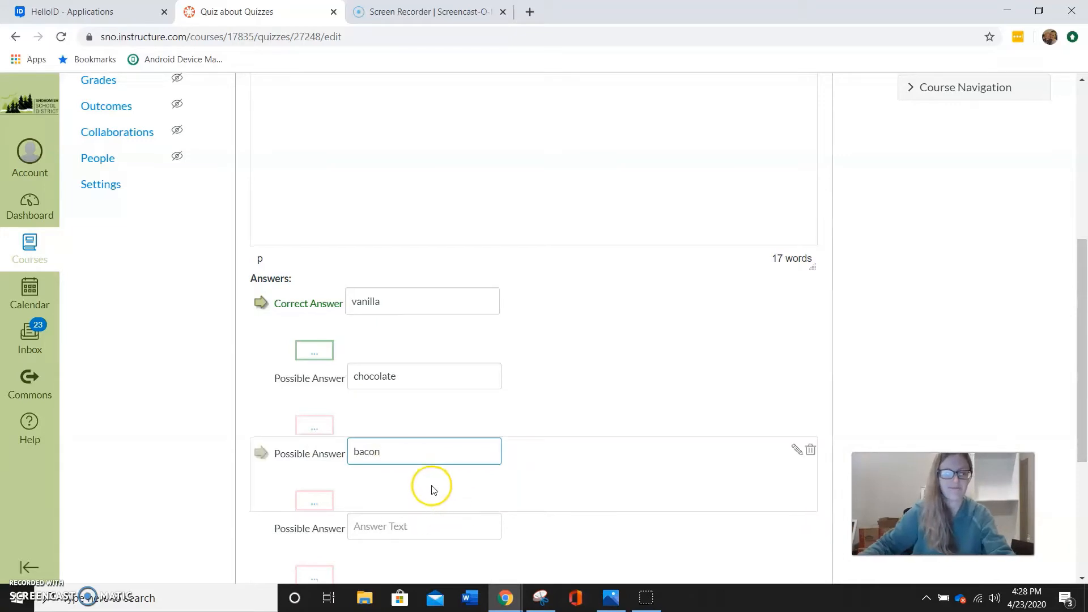
scroll(432, 486, "down", 1)
left_click(416, 458)
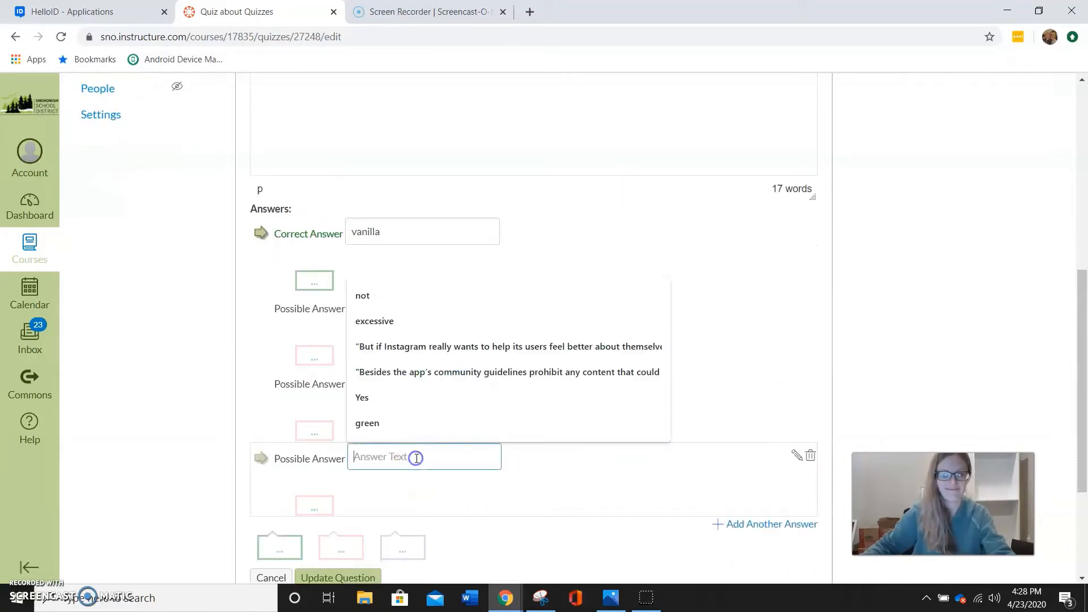
type("strawberry")
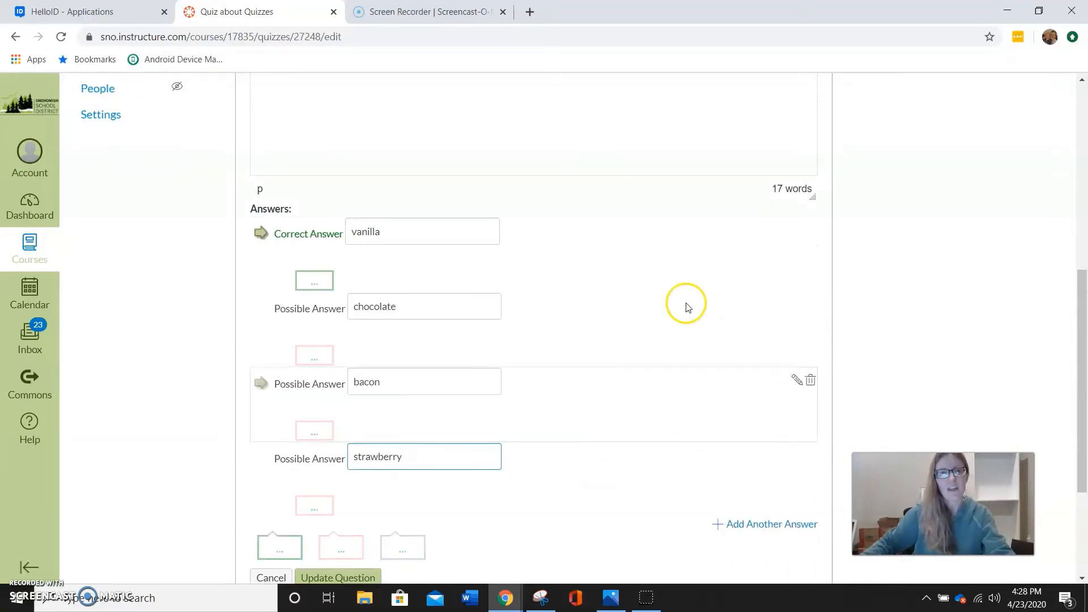
Add another possible answer below strawberry with the text "mint"
scroll(689, 277, "down", 1)
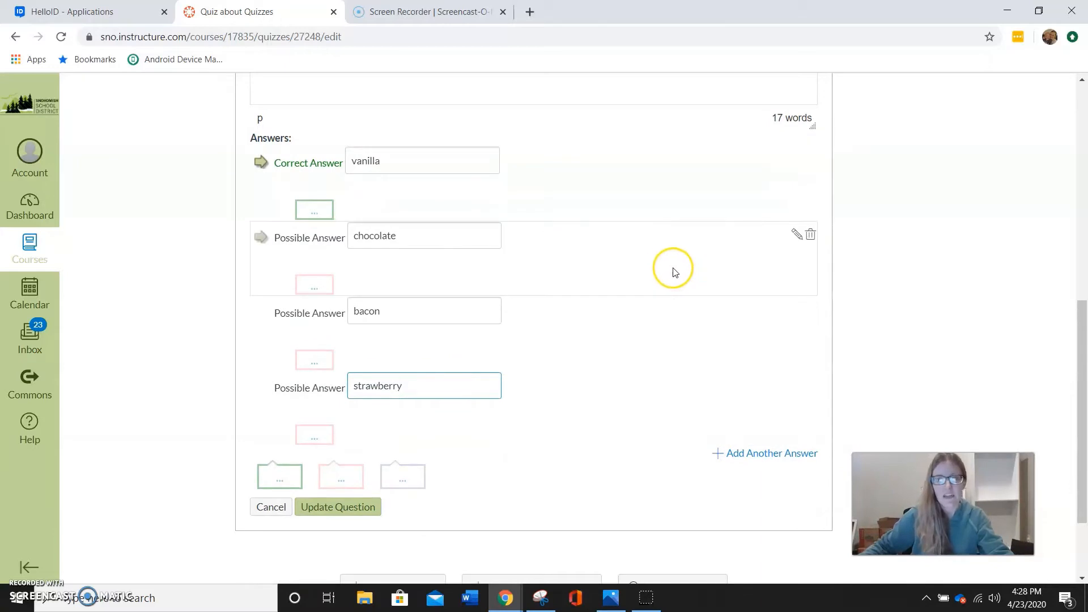
scroll(673, 299, "down", 1)
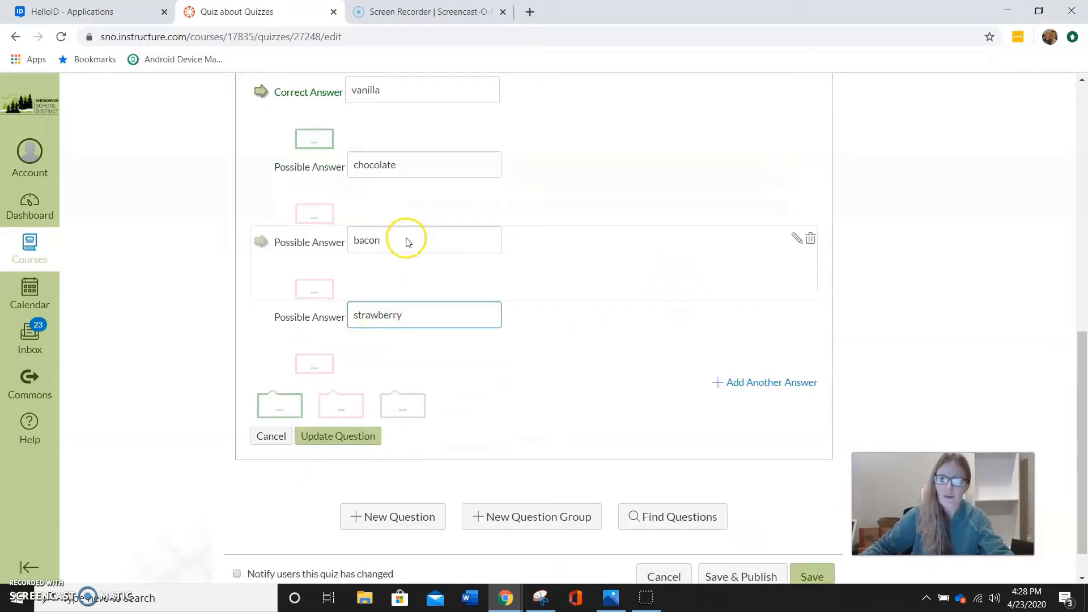
left_click(782, 388)
scroll(771, 388, "up", 1)
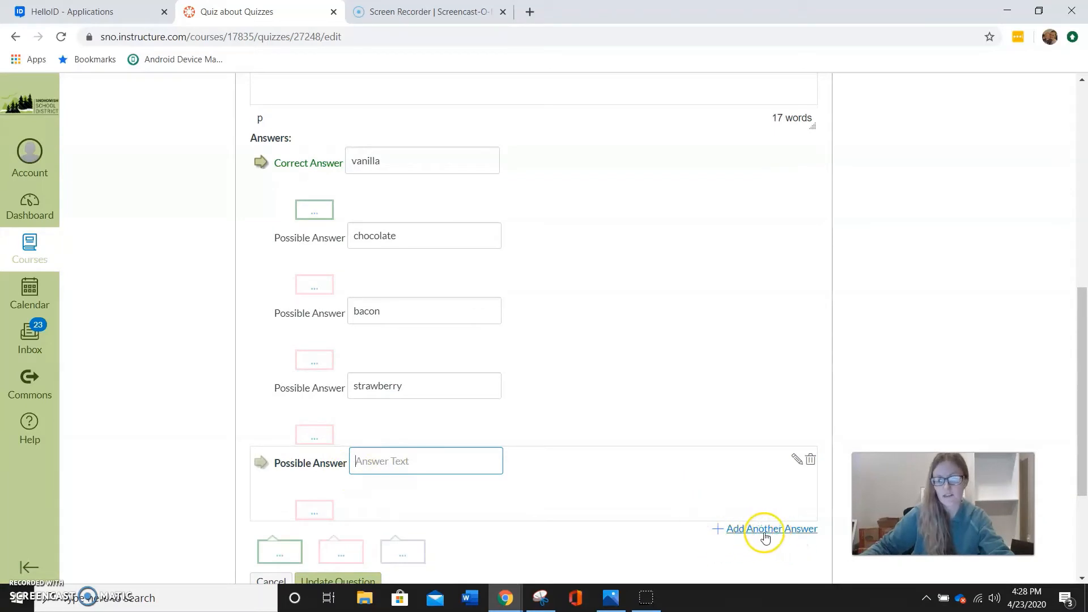
left_click(401, 457)
type("mint")
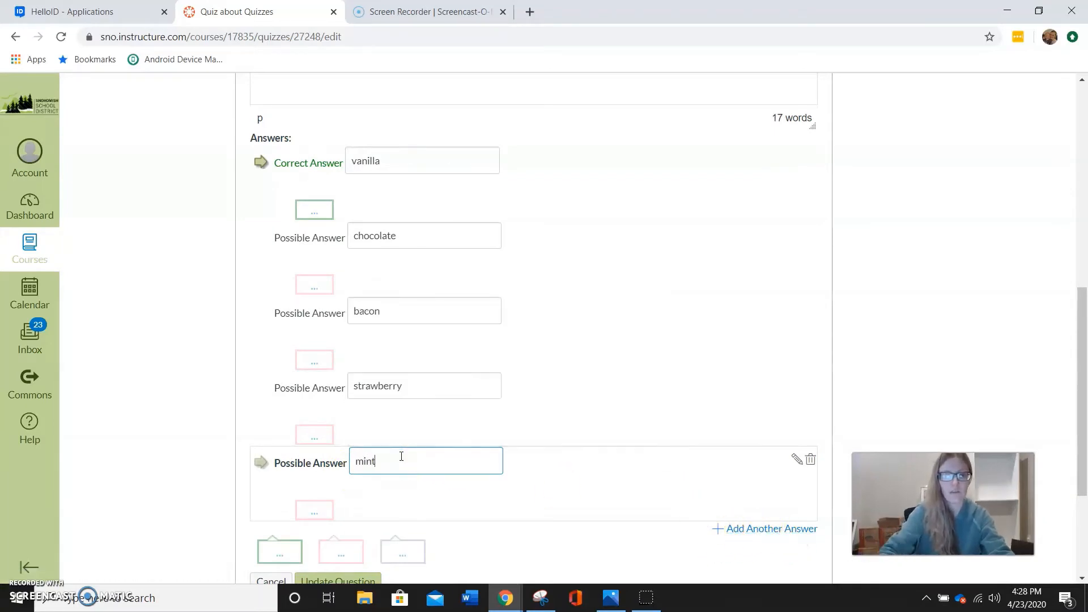
Add one more possible answer below mint with the text "cookie dough"
left_click(785, 528)
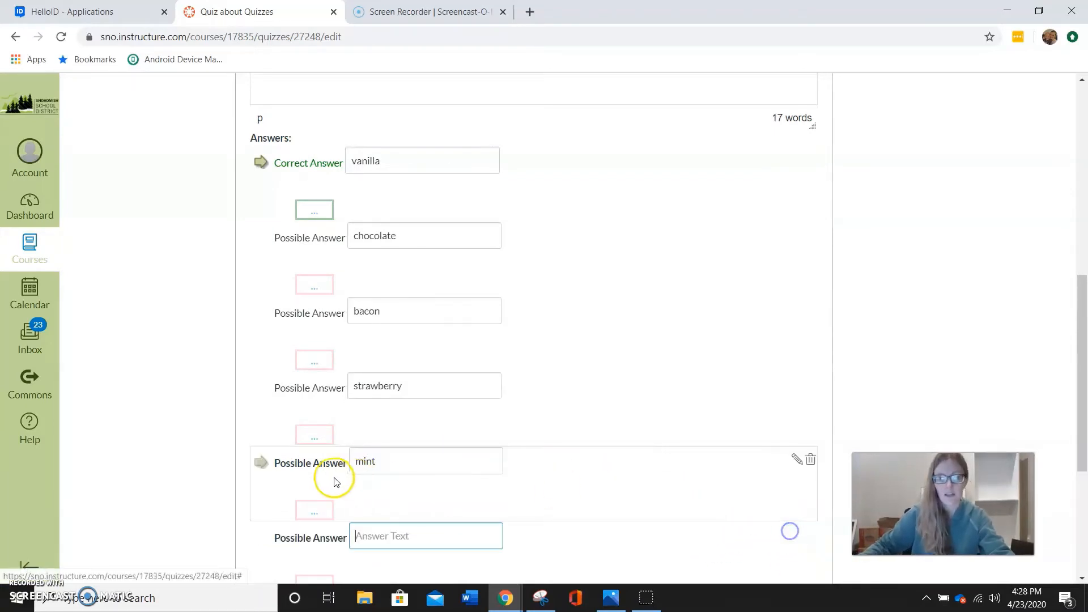
type("choco")
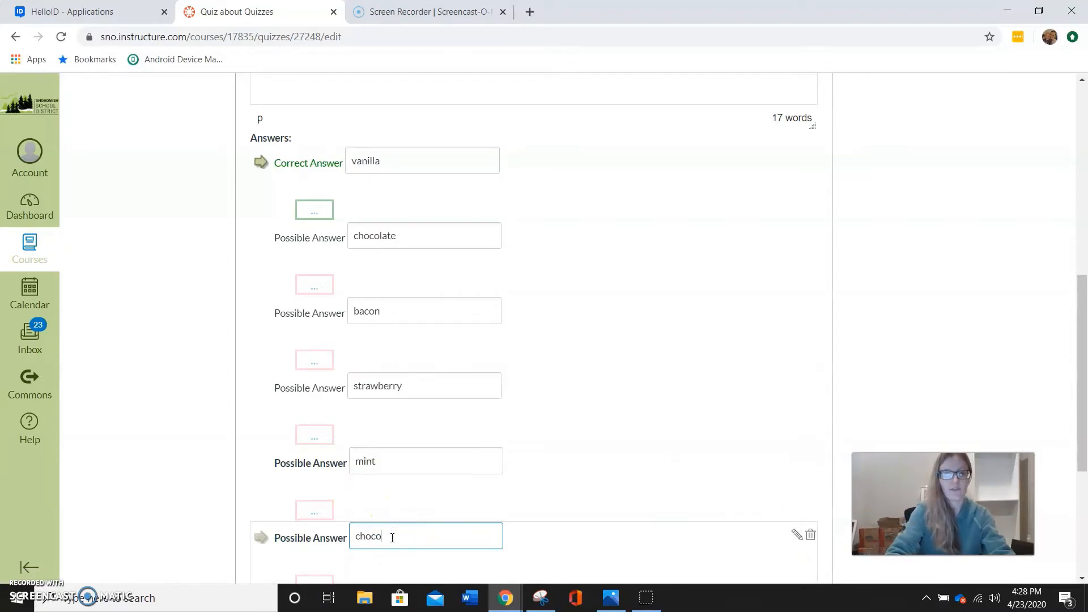
key("BackSpace")
key("BackSpace")
key("BackSpace")
key("BackSpace")
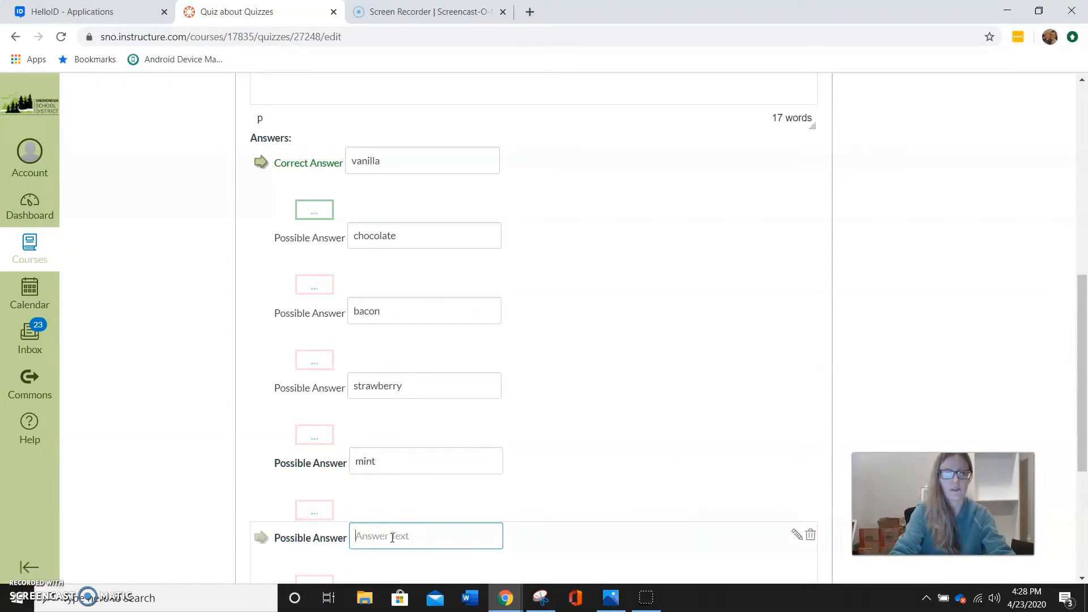
type("cookie dough")
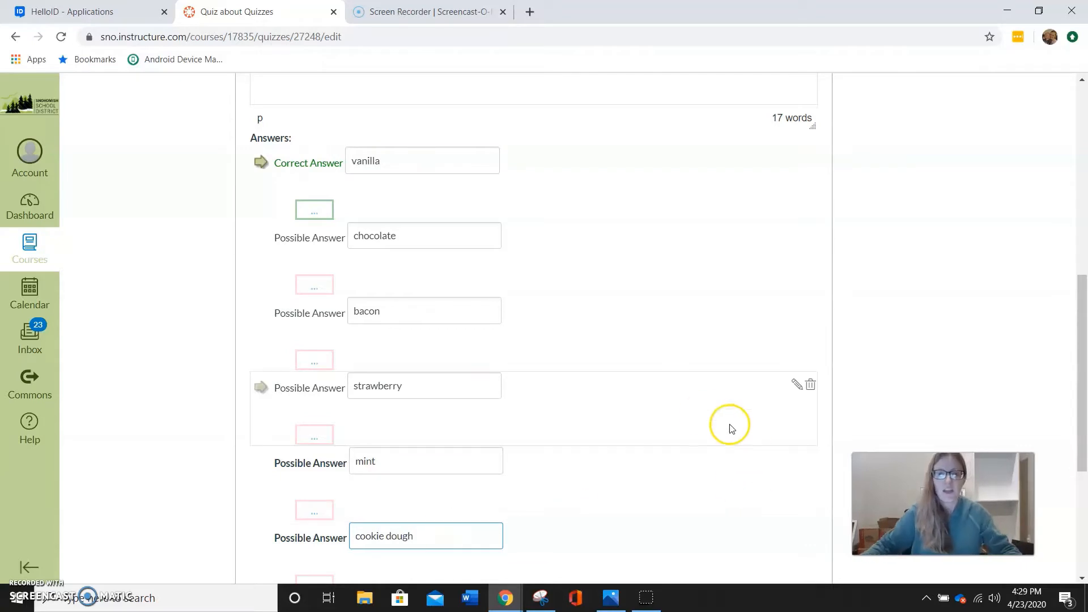
Delete the extra "cookie dough" and "mint" answers from the question
scroll(645, 385, "down", 1)
scroll(644, 387, "down", 1)
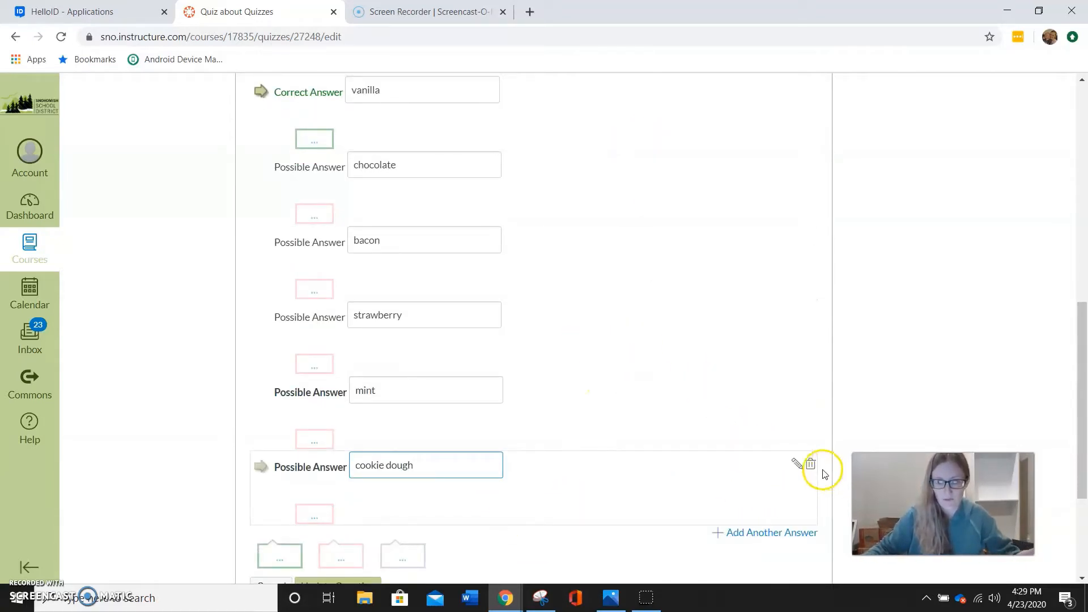
left_click(811, 466)
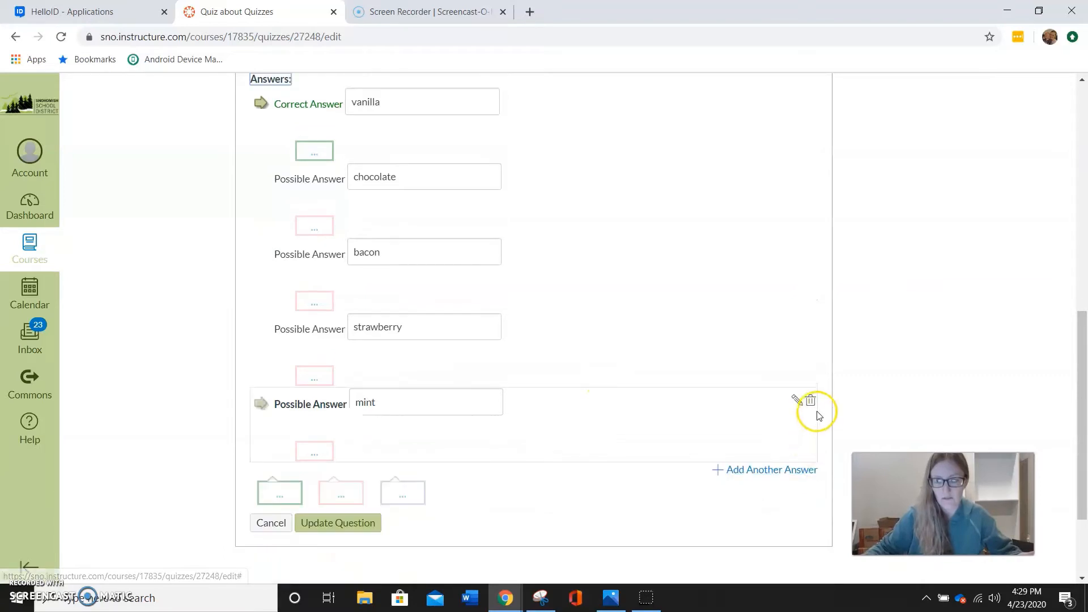
left_click(811, 402)
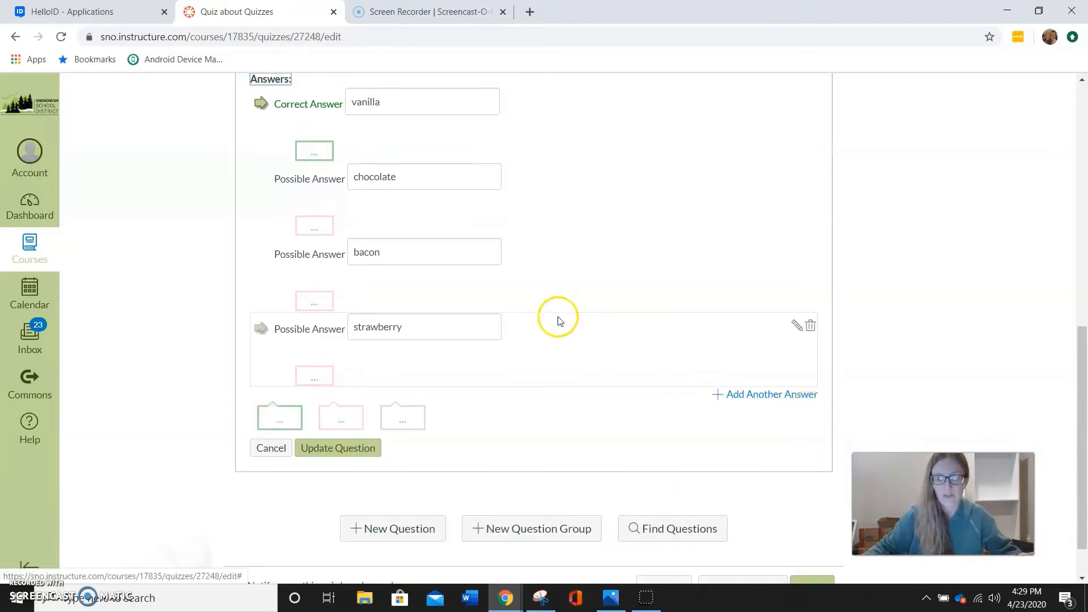
Add the comment "Ew, no, that is gross." to the bacon answer and update the question
scroll(522, 283, "up", 3)
scroll(521, 284, "up", 1)
scroll(527, 301, "down", 3)
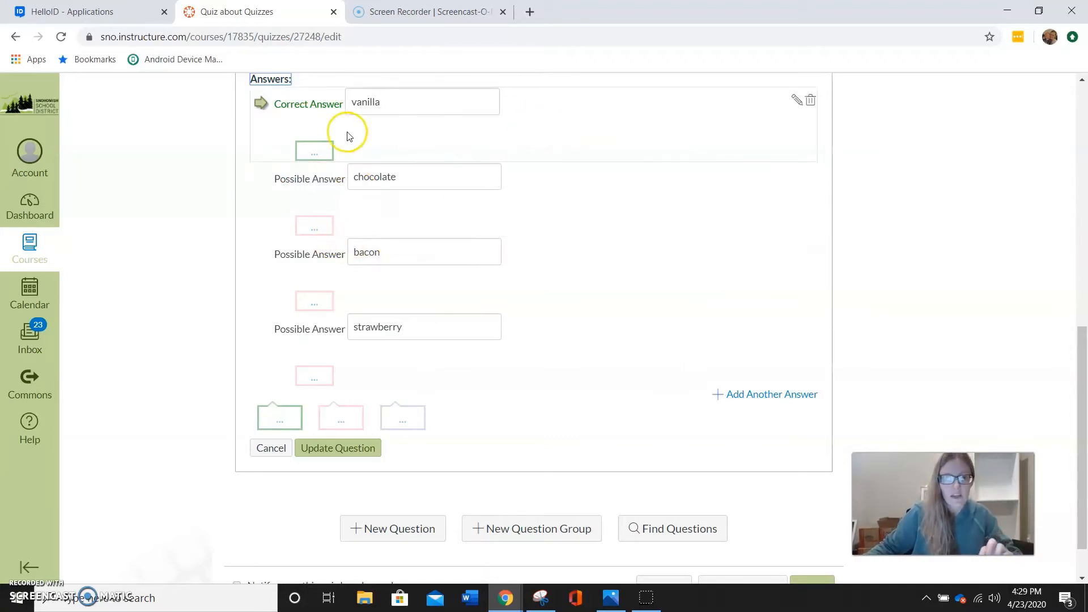
left_click(315, 302)
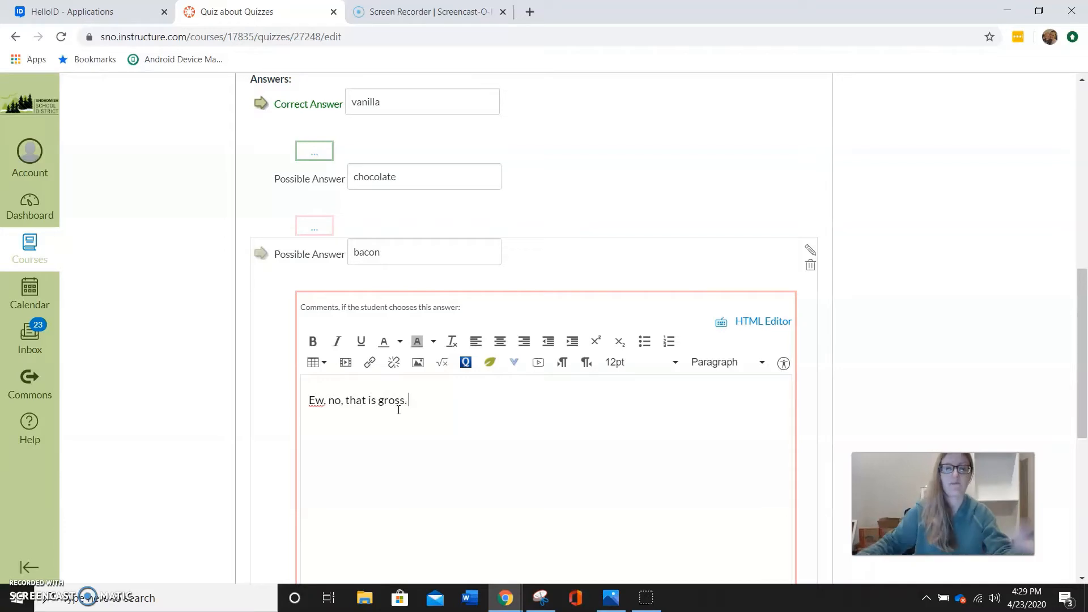
scroll(401, 405, "down", 3)
scroll(408, 266, "up", 2)
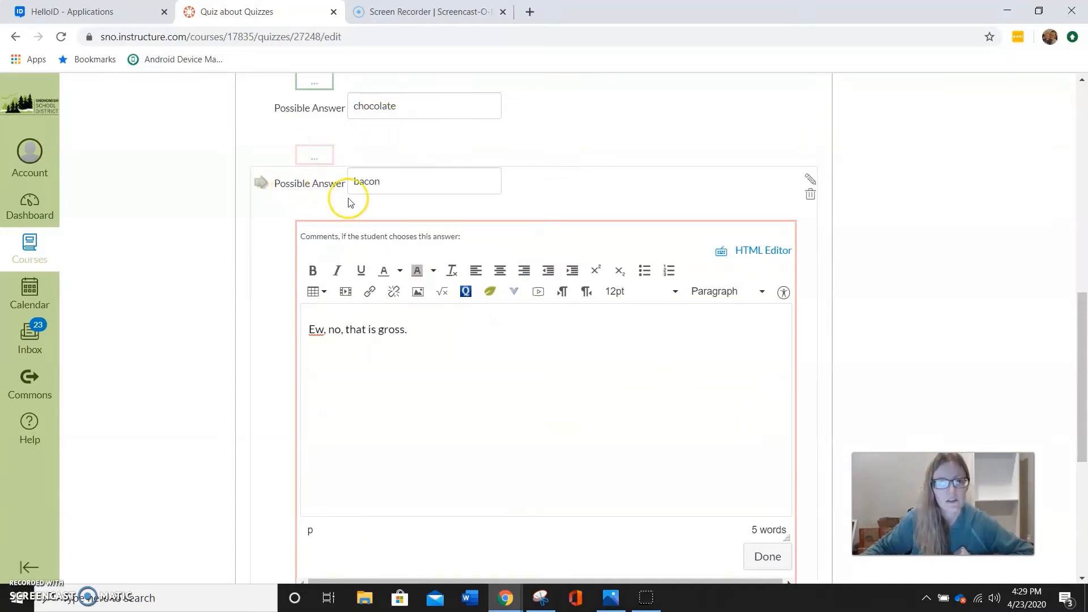
left_click(767, 556)
scroll(529, 384, "up", 1)
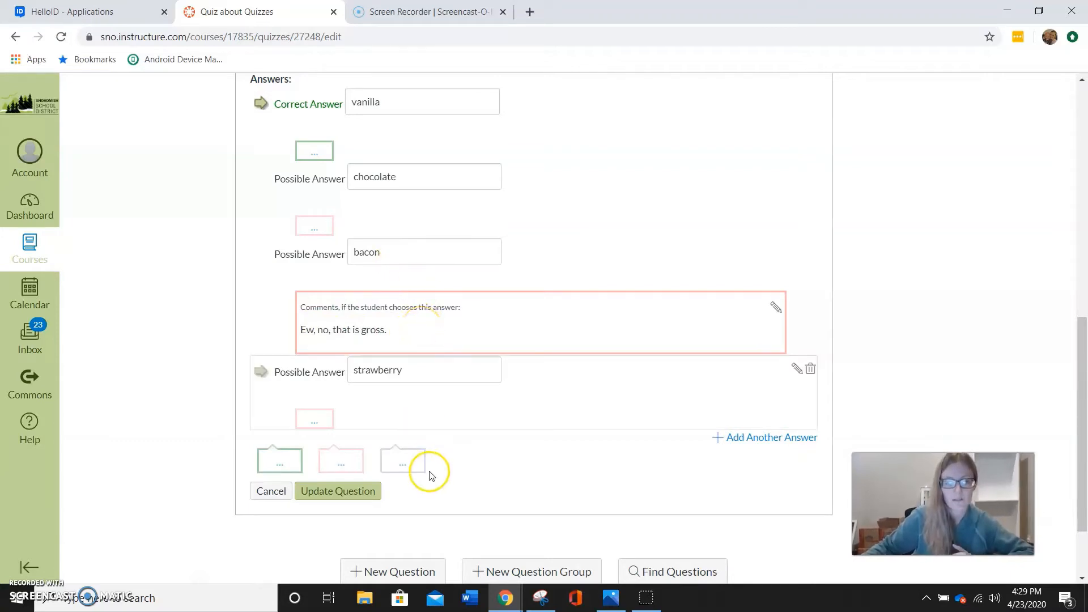
left_click(335, 499)
Add a new question to the quiz and set its type to True/False
left_click(409, 437)
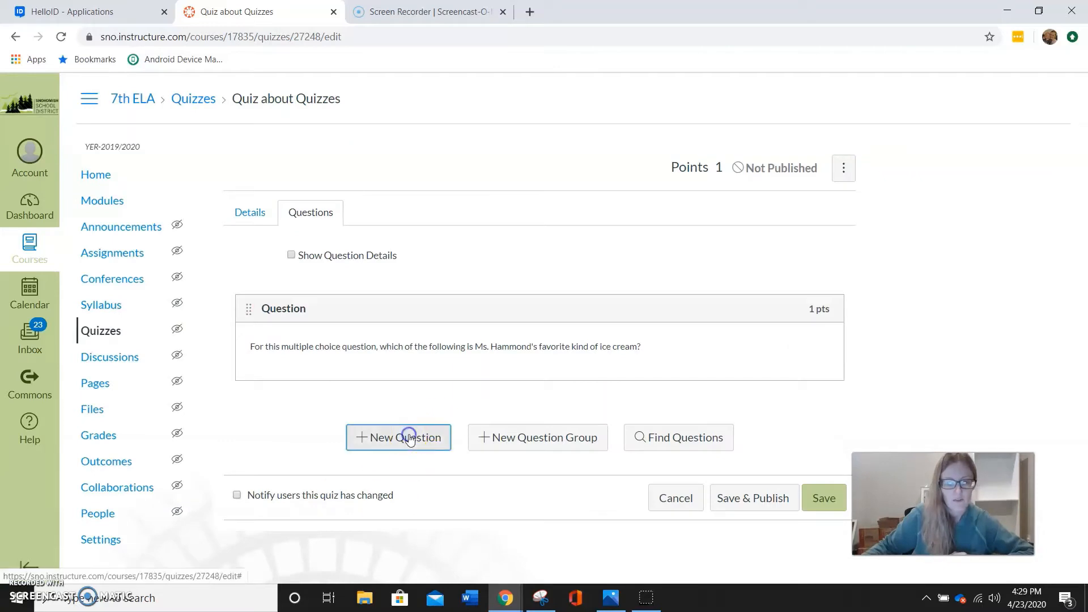
left_click(413, 436)
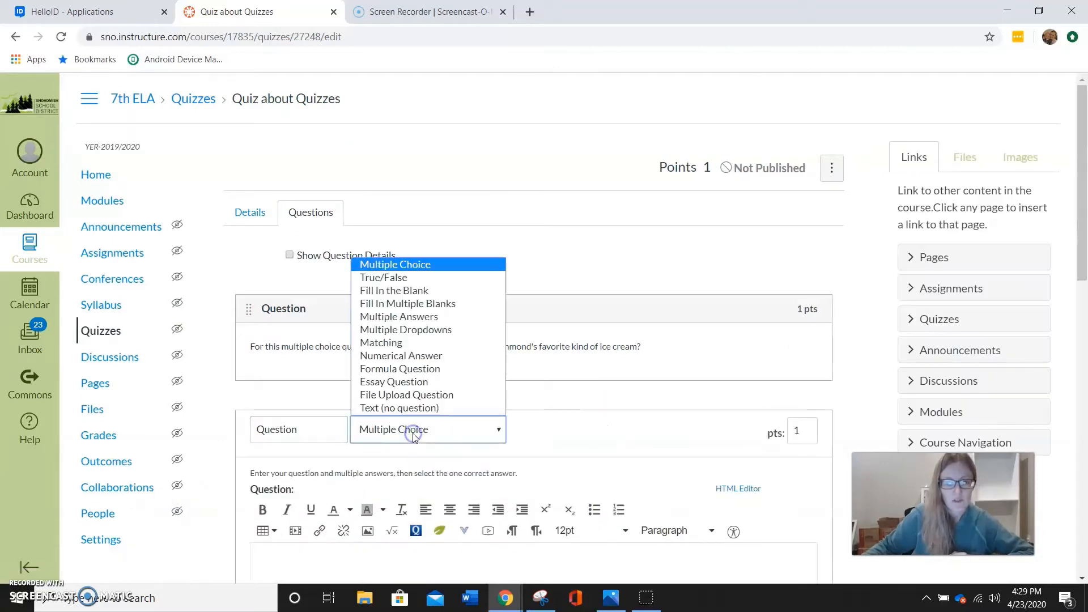
left_click(424, 277)
scroll(408, 340, "down", 5)
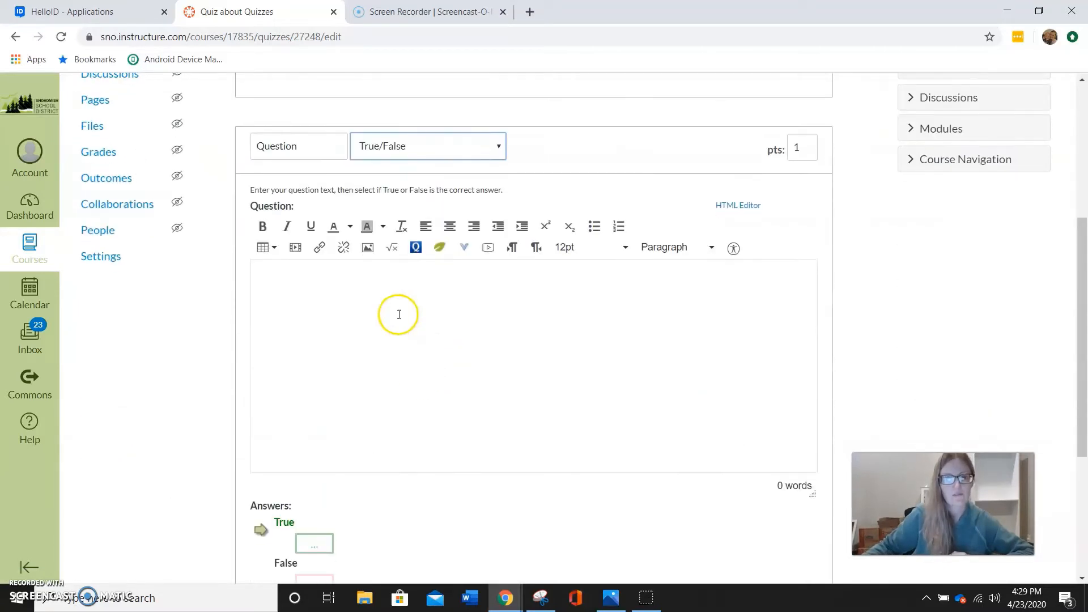
Enter the statement that the named teacher "likes bacon flavored ice cream.", mark False as the correct answer and update the question
left_click(399, 314)
type("Ms.")
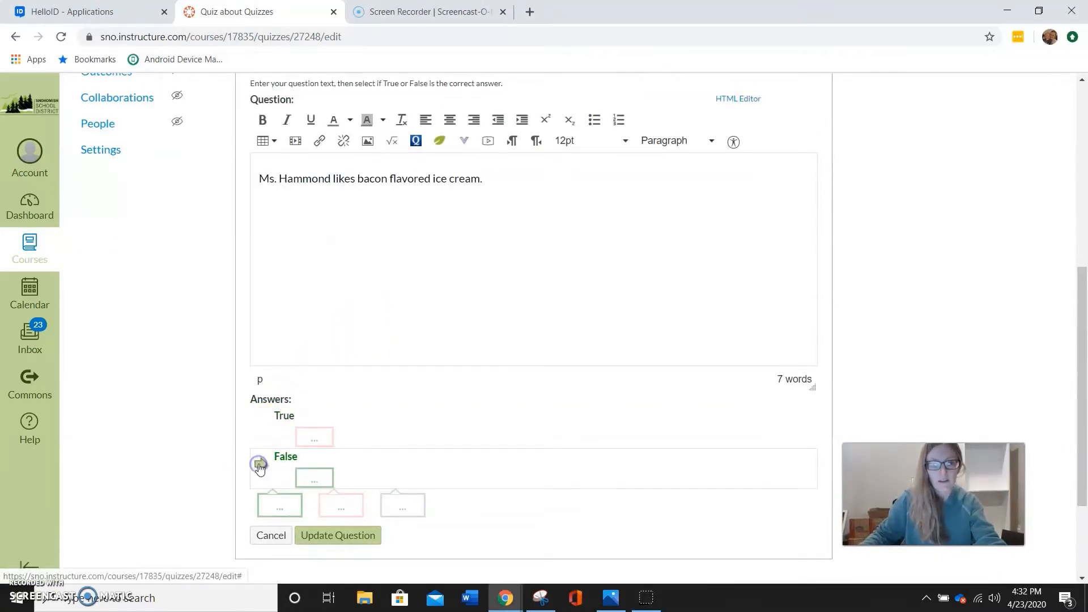
scroll(288, 473, "down", 1)
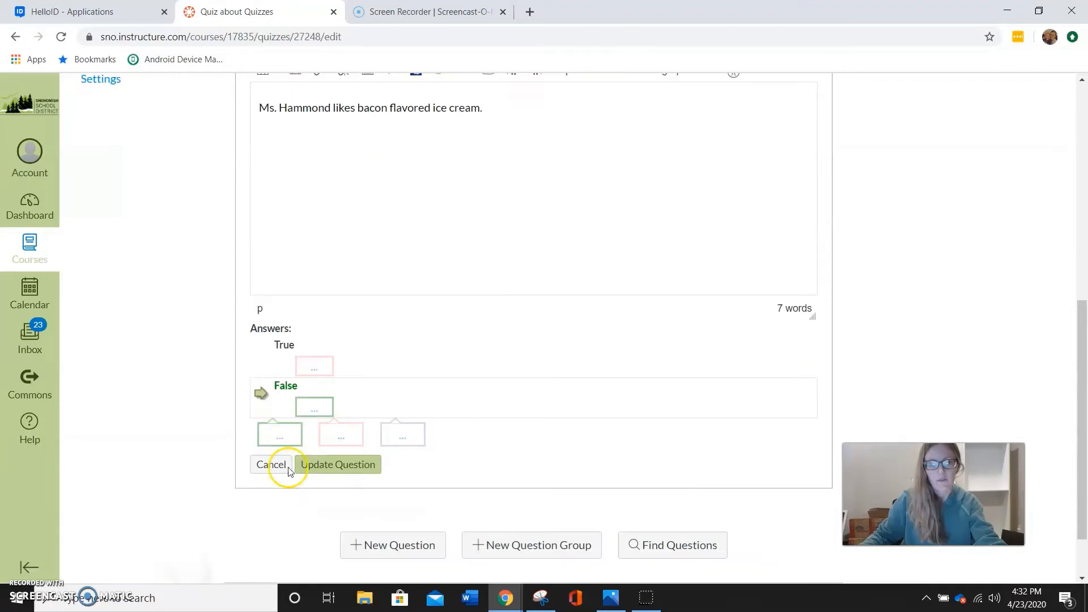
left_click(354, 470)
Add a third question of type Fill In the Blank and start editing its question text
left_click(368, 481)
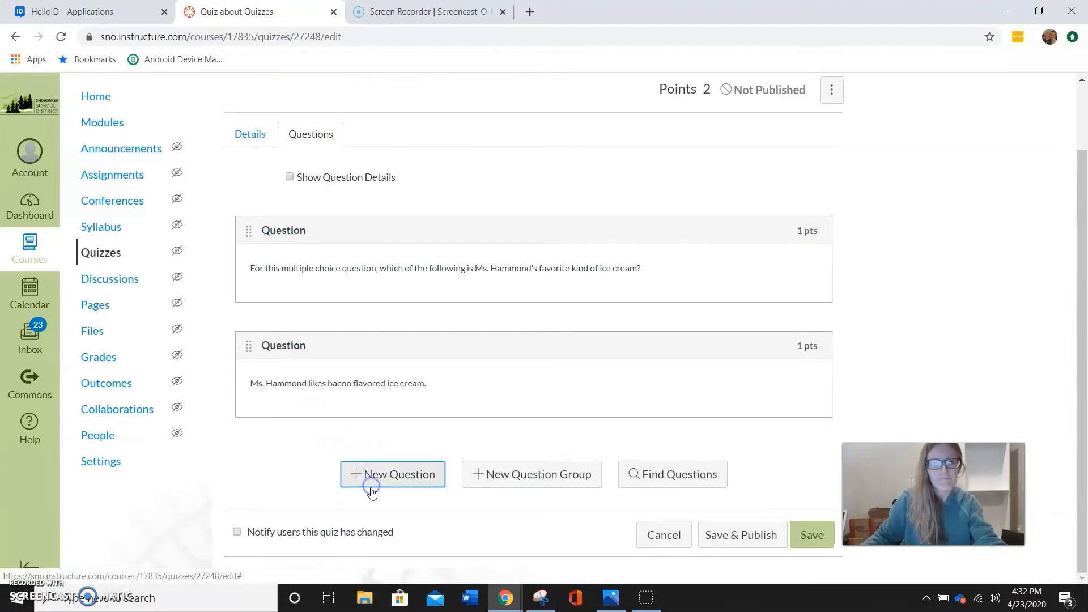
left_click(491, 85)
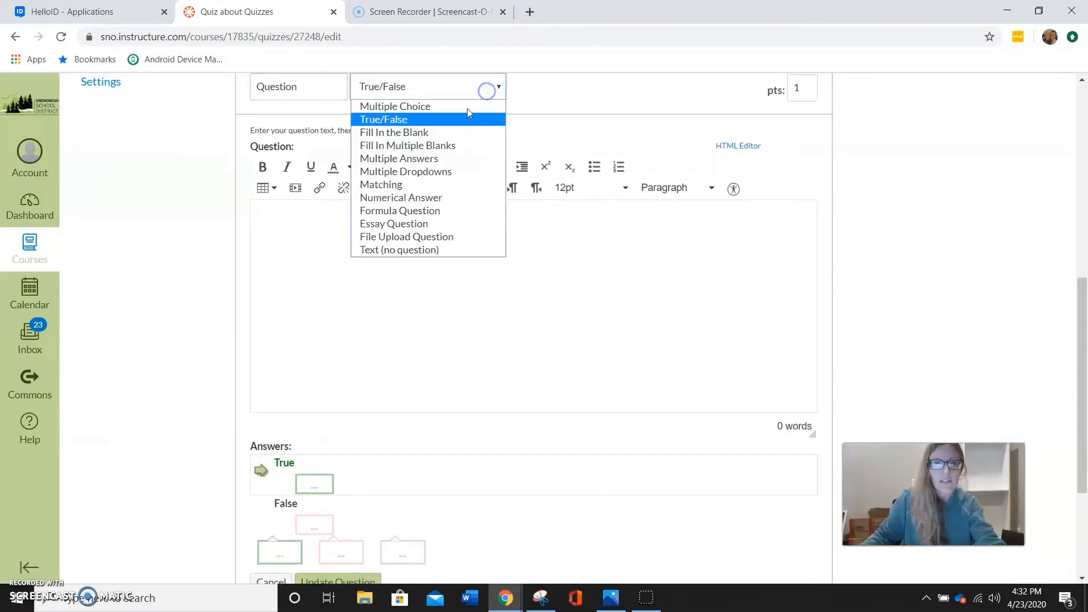
left_click(426, 134)
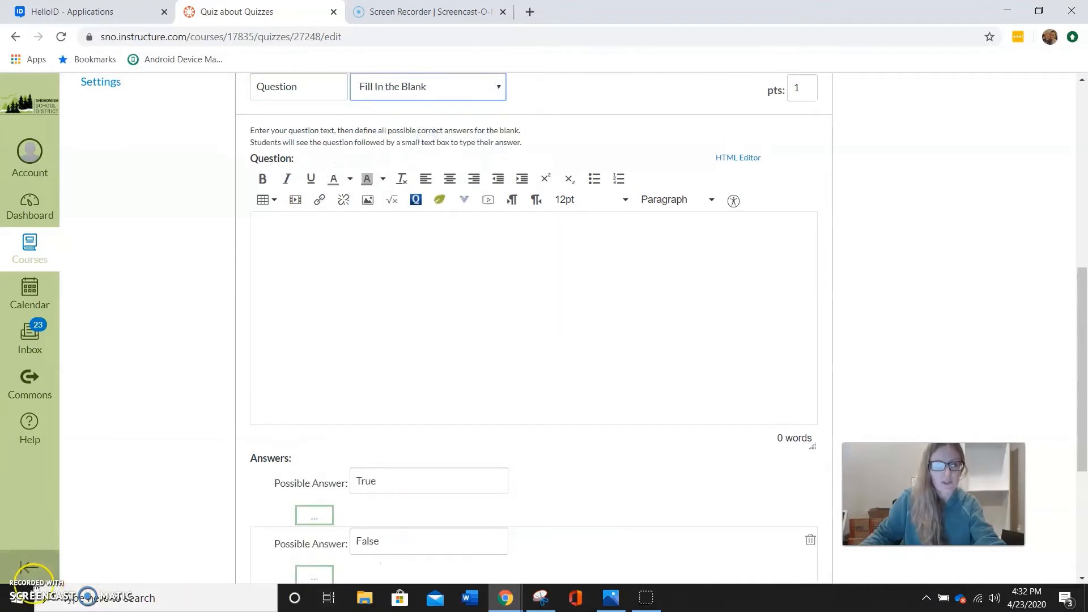
left_click(485, 260)
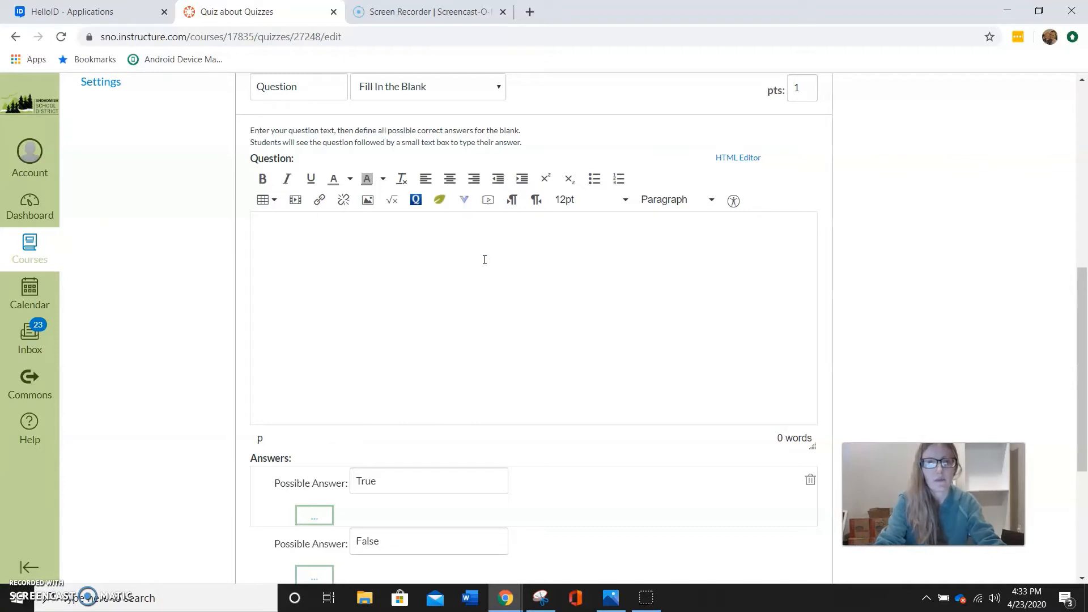
Enter the question text asking "What is" the named teacher's "favorite color?"
type("Wh")
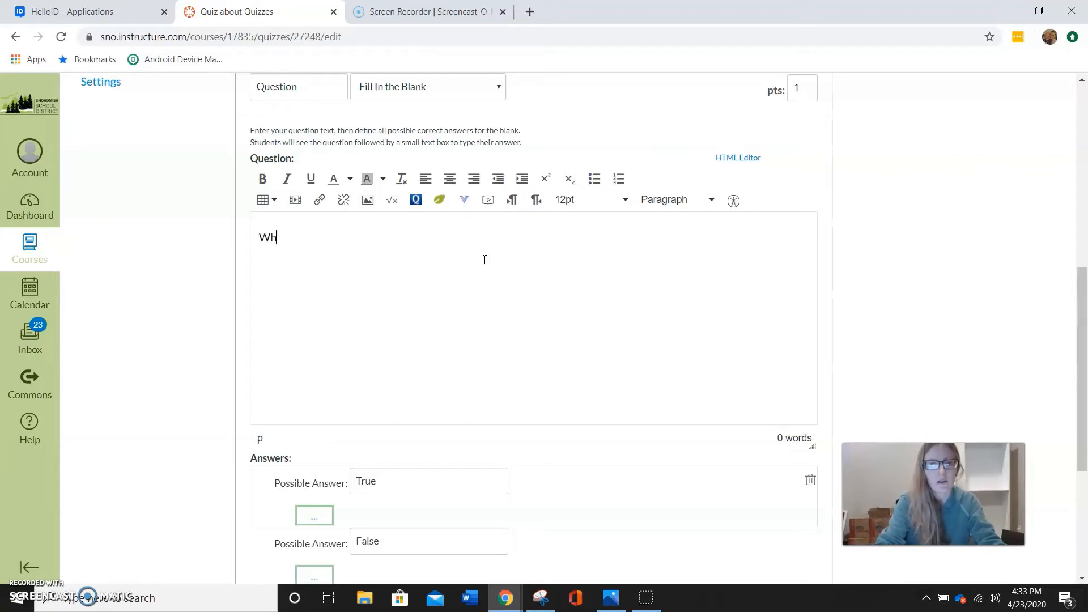
type("at is Ms. H")
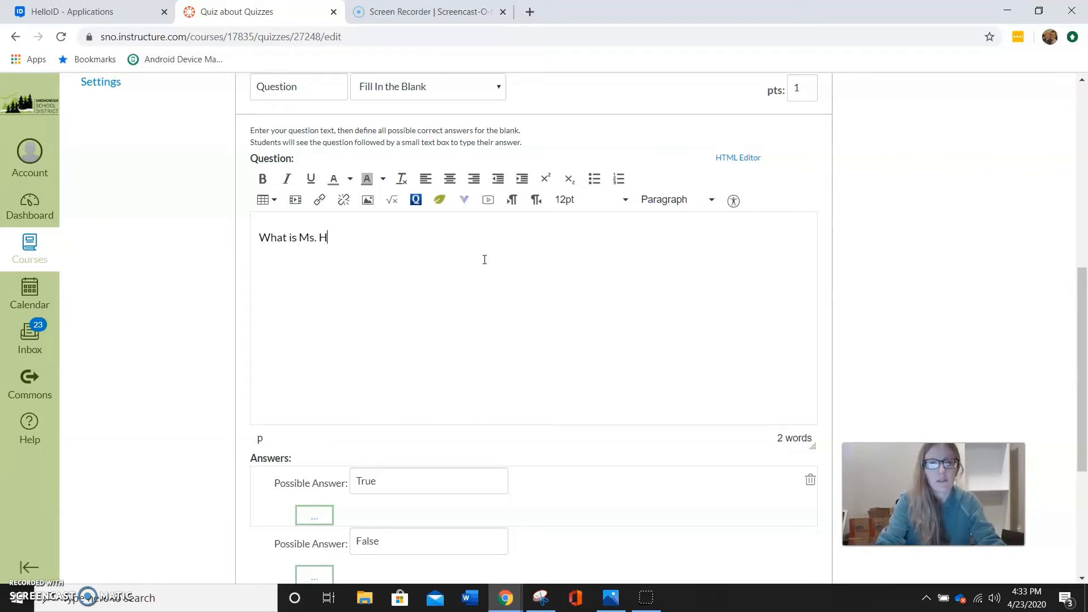
type("ammond's faavorite color?")
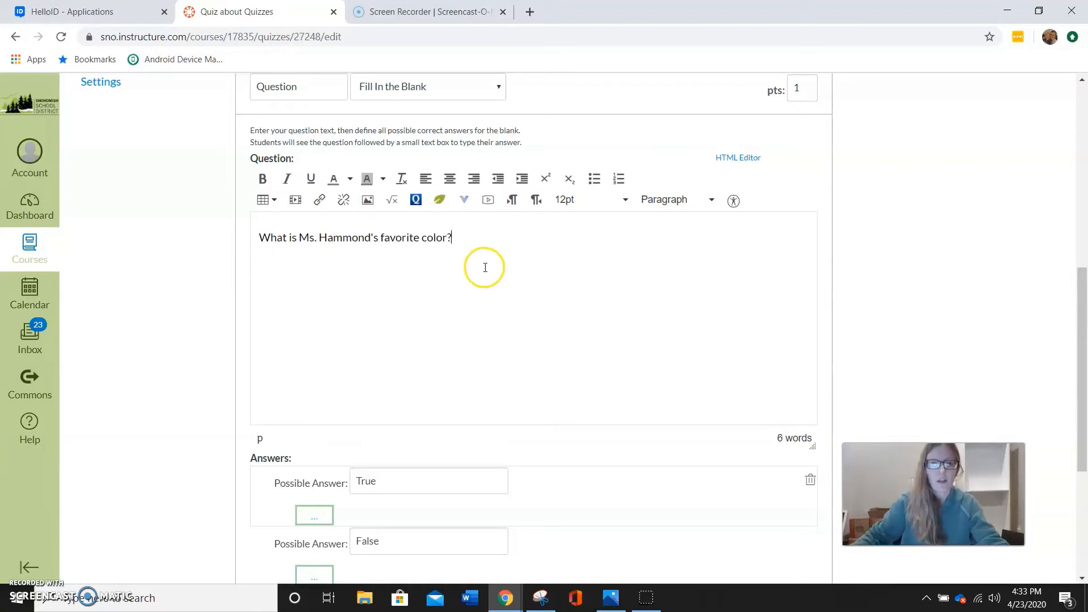
Replace the two possible answers with "green" and "gryn", and add a third possible answer "teal"
scroll(484, 267, "down", 5)
scroll(517, 287, "up", 4)
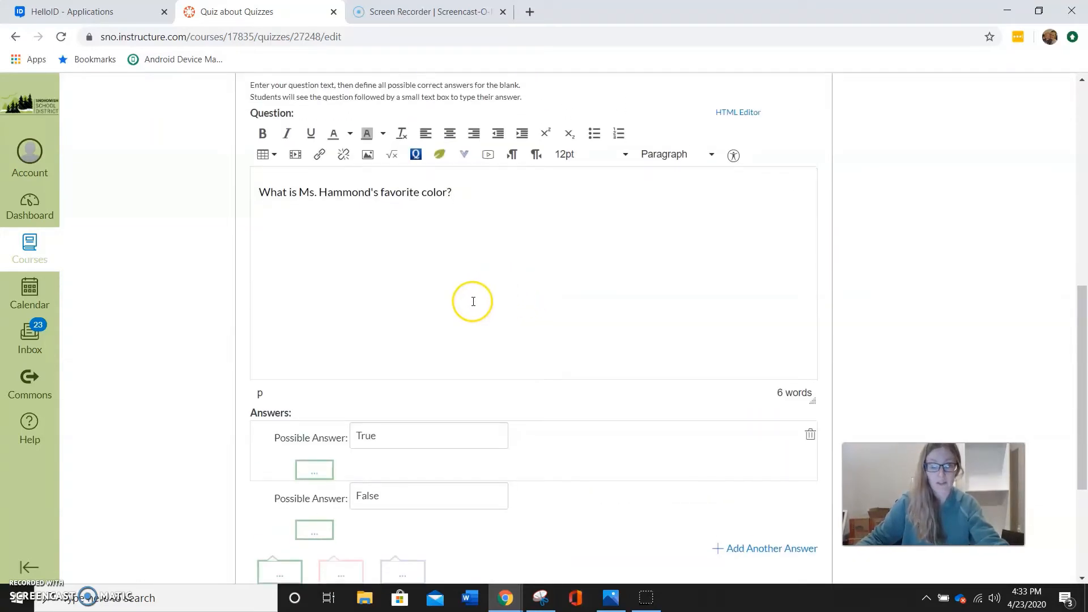
scroll(471, 301, "down", 1)
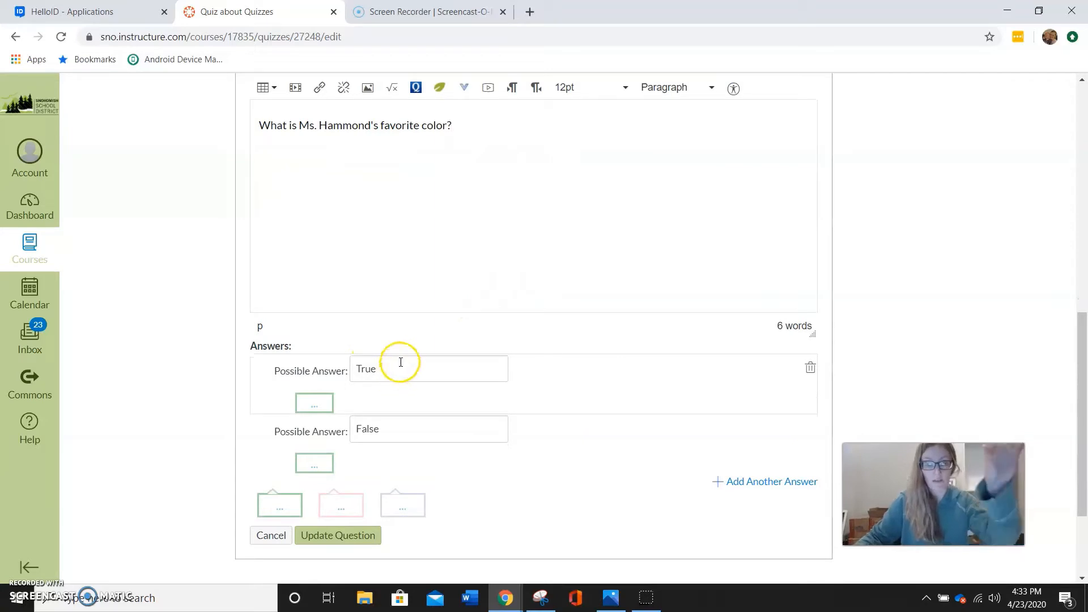
left_click_drag(393, 374, 248, 365)
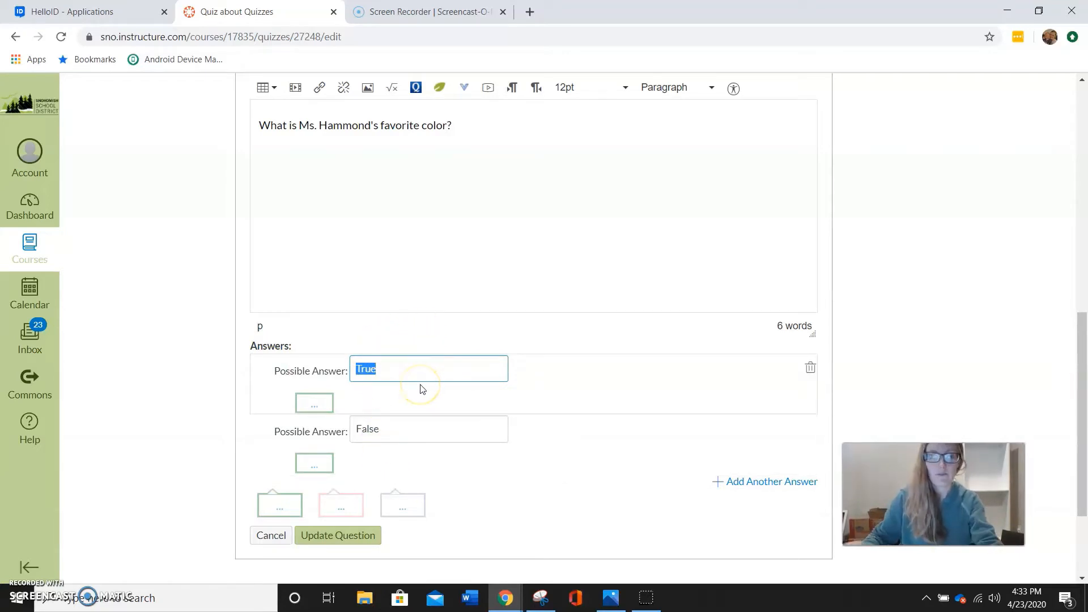
type("areen")
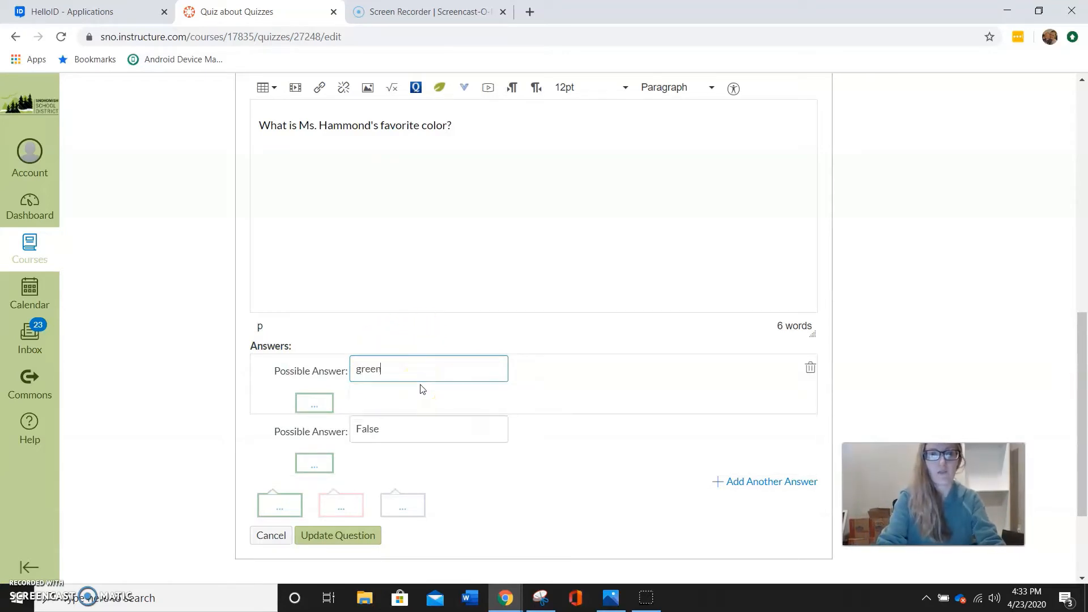
left_click_drag(397, 429, 347, 431)
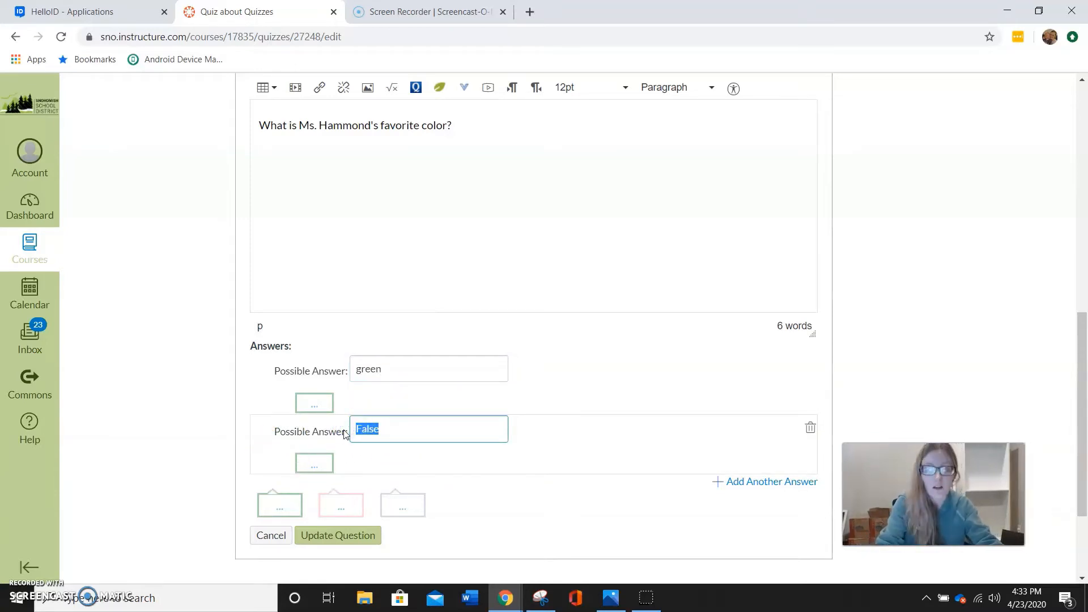
type("gryn")
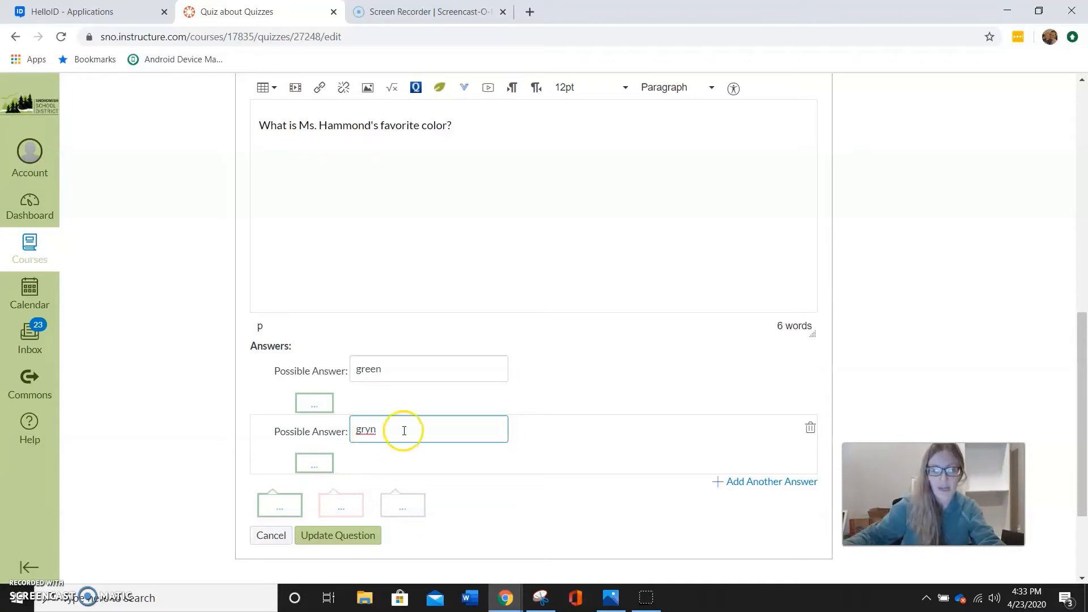
left_click(771, 483)
left_click(389, 488)
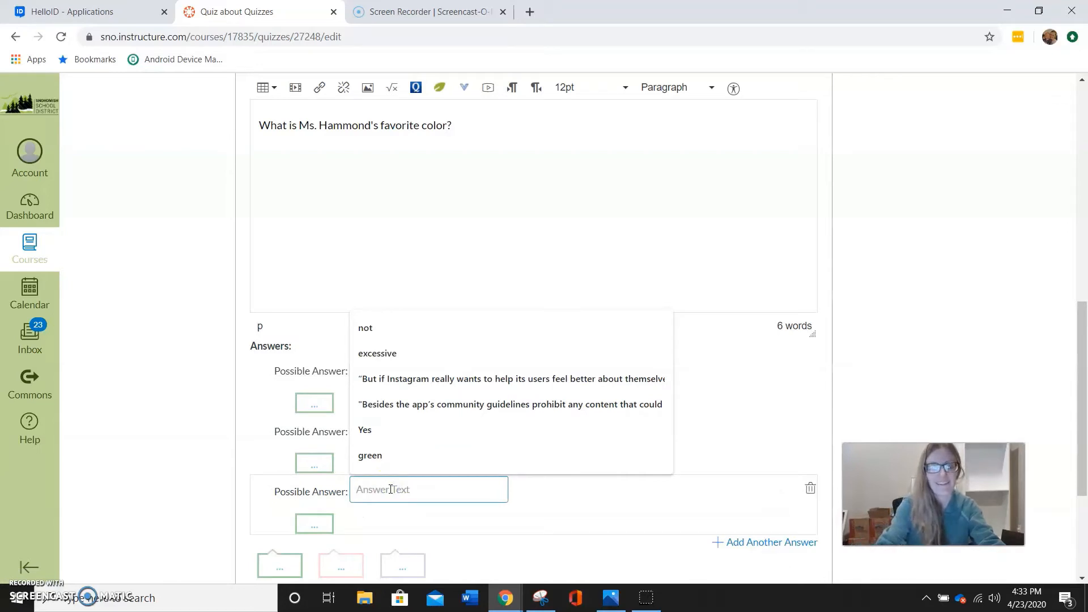
type("teal")
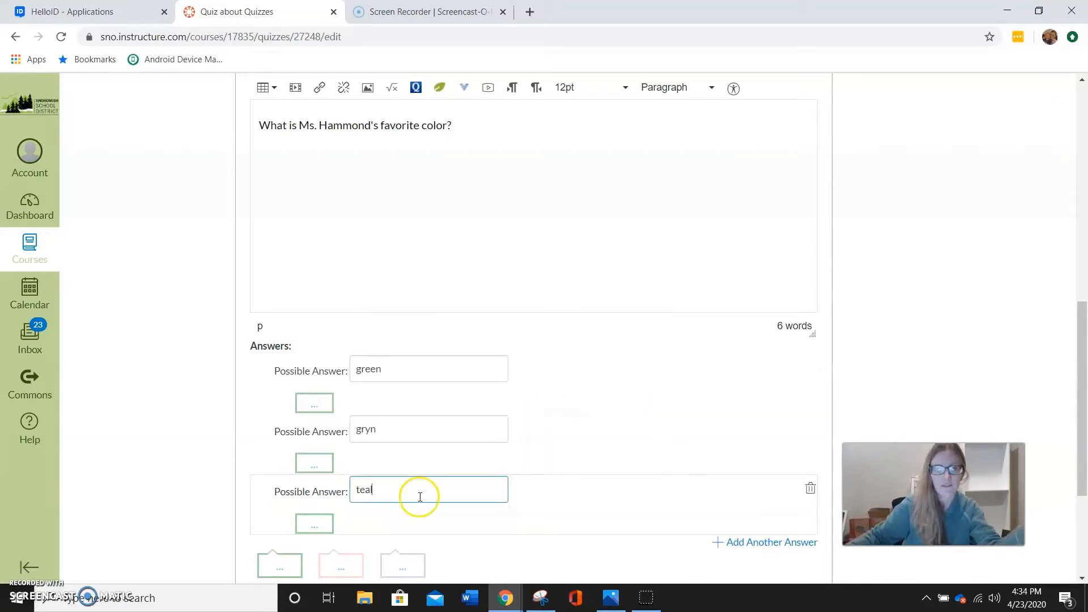
scroll(389, 357, "down", 1)
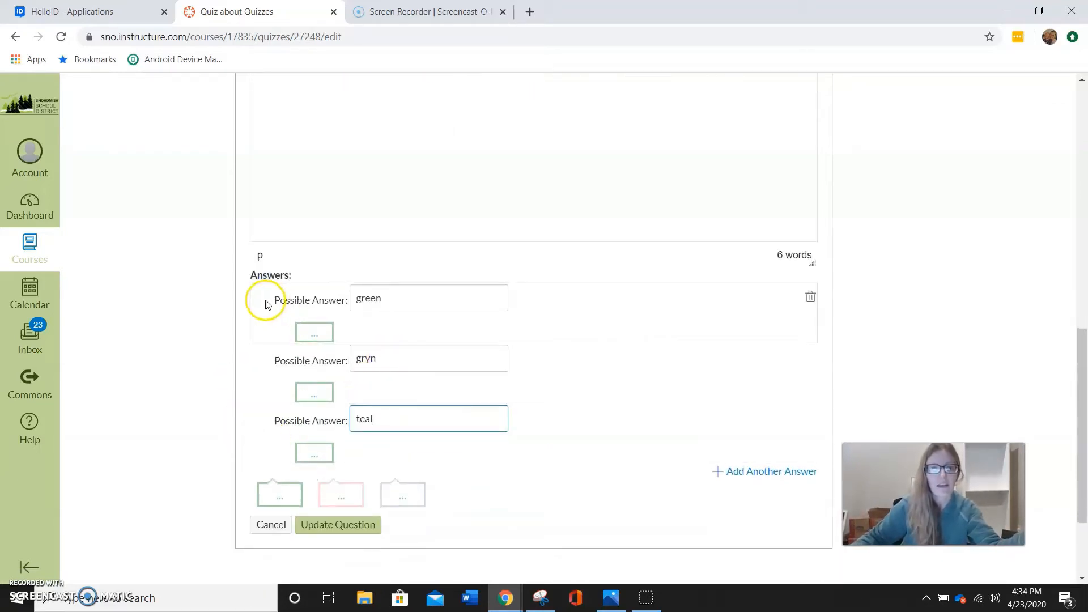
left_click(265, 308)
left_click(257, 429)
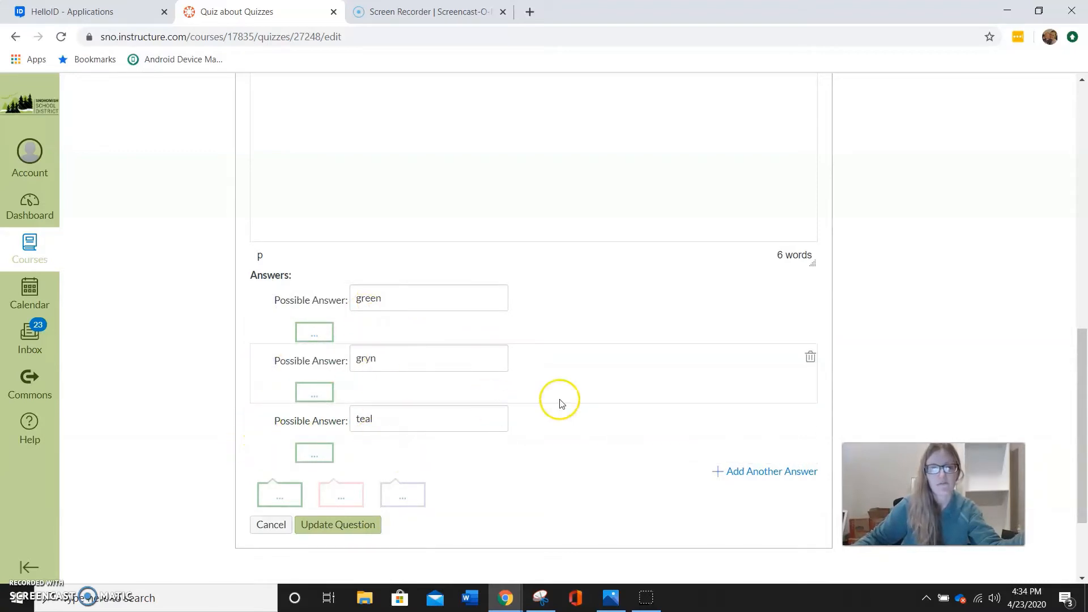
Insert "FILL IN THE BLANK:" before the favorite color question text and update the question
scroll(451, 236, "up", 4)
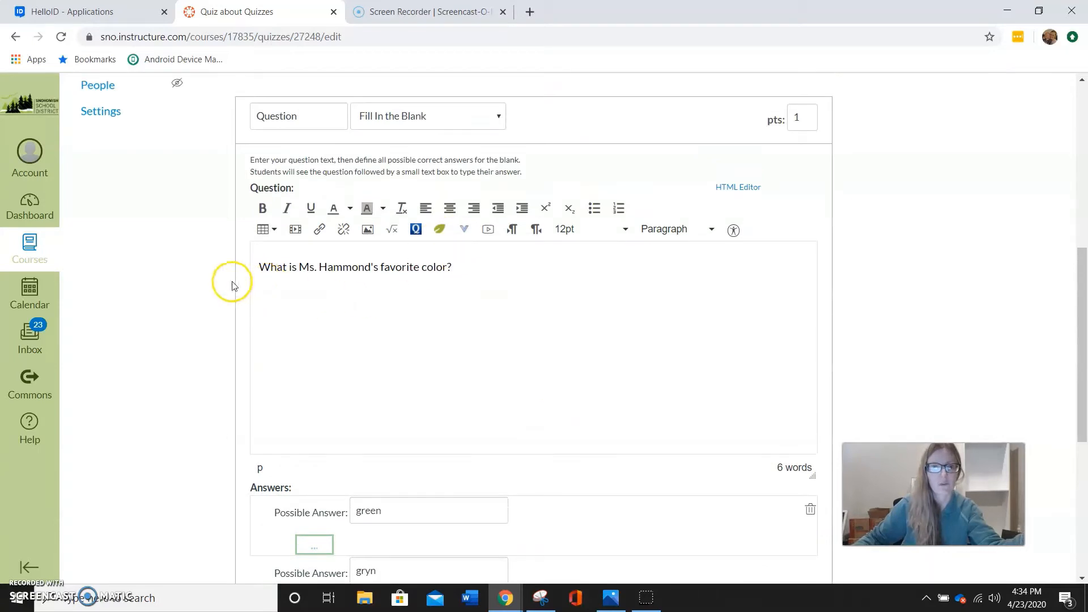
type("FILL IN THE BLA")
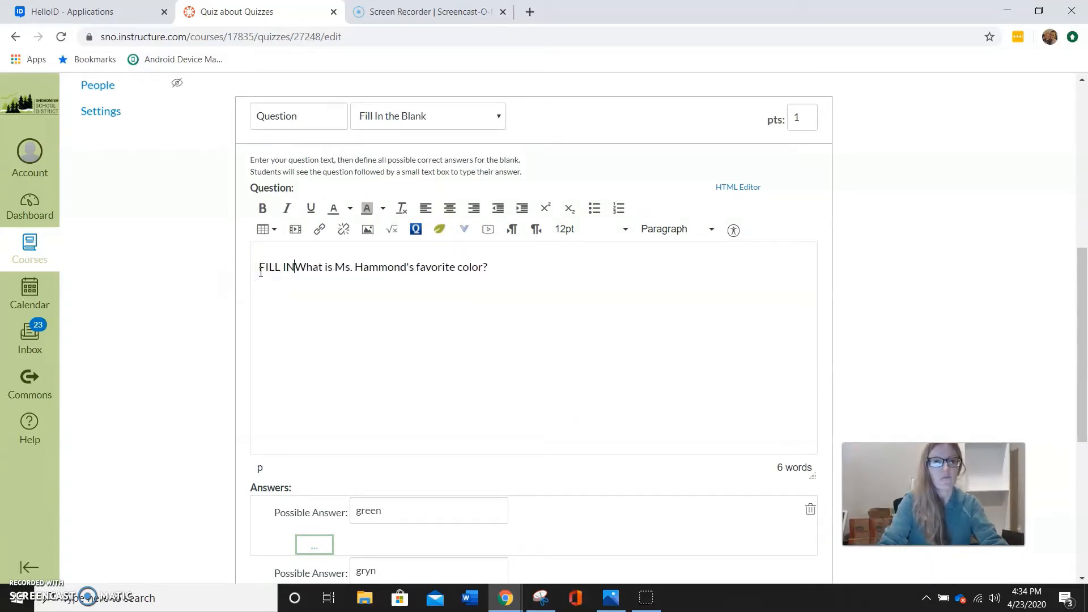
type("NK:")
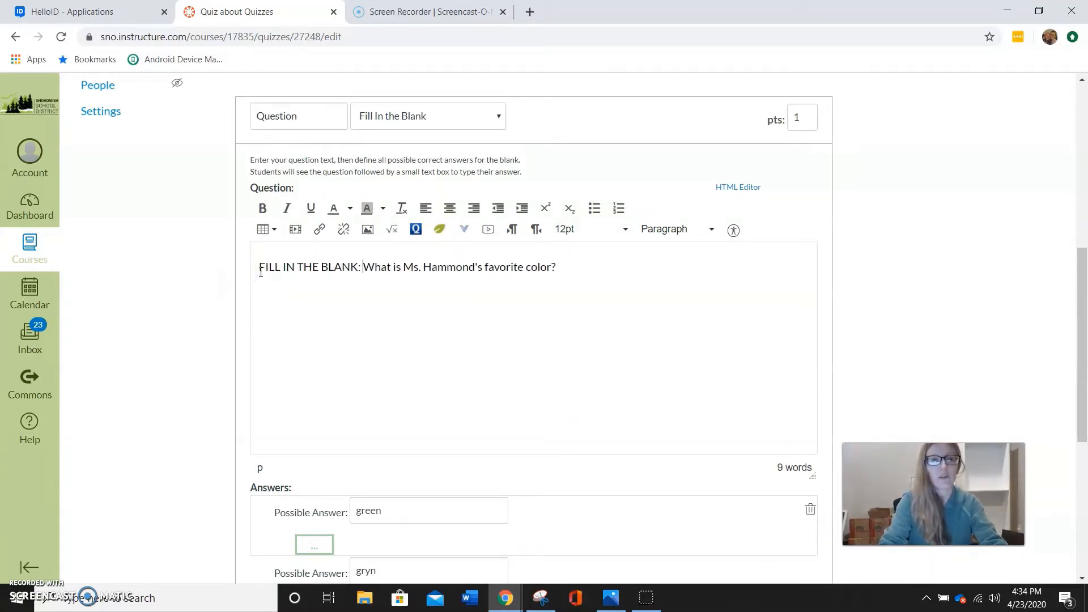
scroll(379, 316, "down", 5)
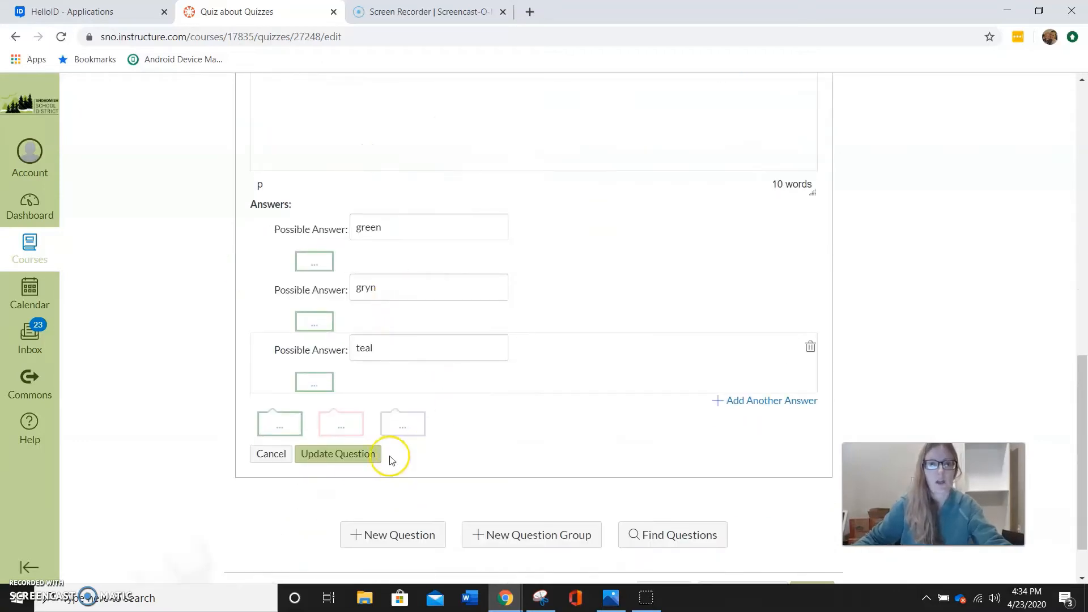
left_click(347, 454)
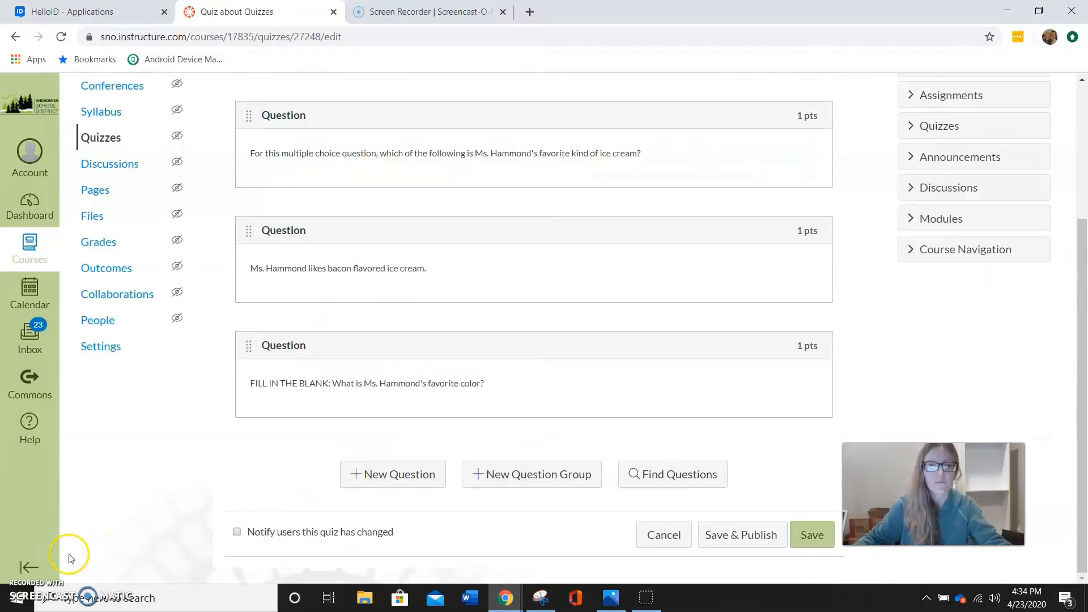
Add a fourth question to the quiz and set its type to Fill In Multiple Blanks
left_click(379, 476)
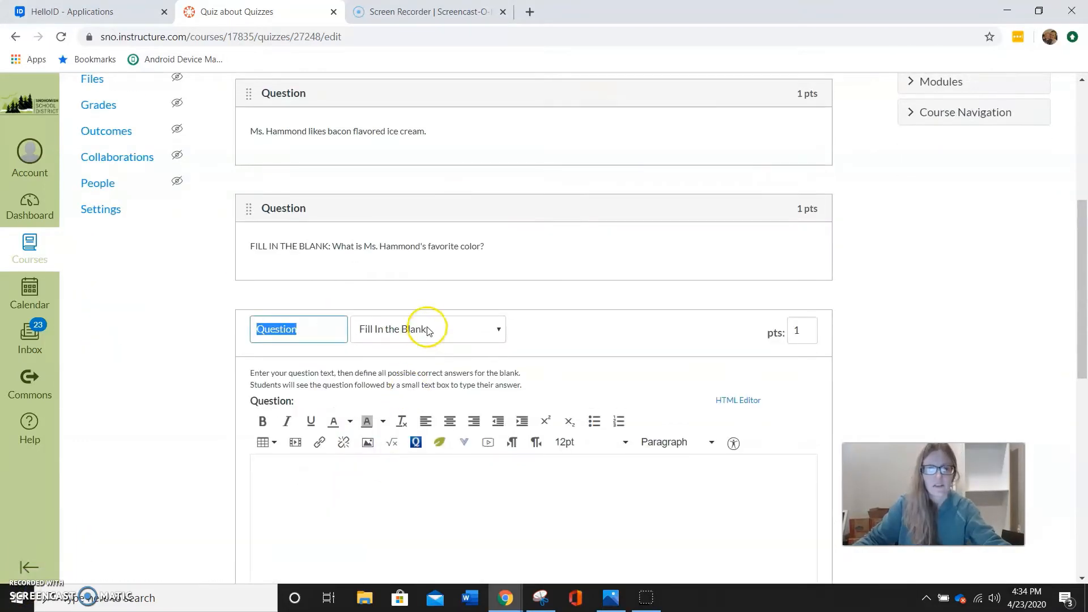
left_click(425, 327)
left_click(420, 388)
Enter a sentence stating two named teachers' favorite colors, with [answer1] and [answer2] in place of the colors
scroll(418, 385, "down", 3)
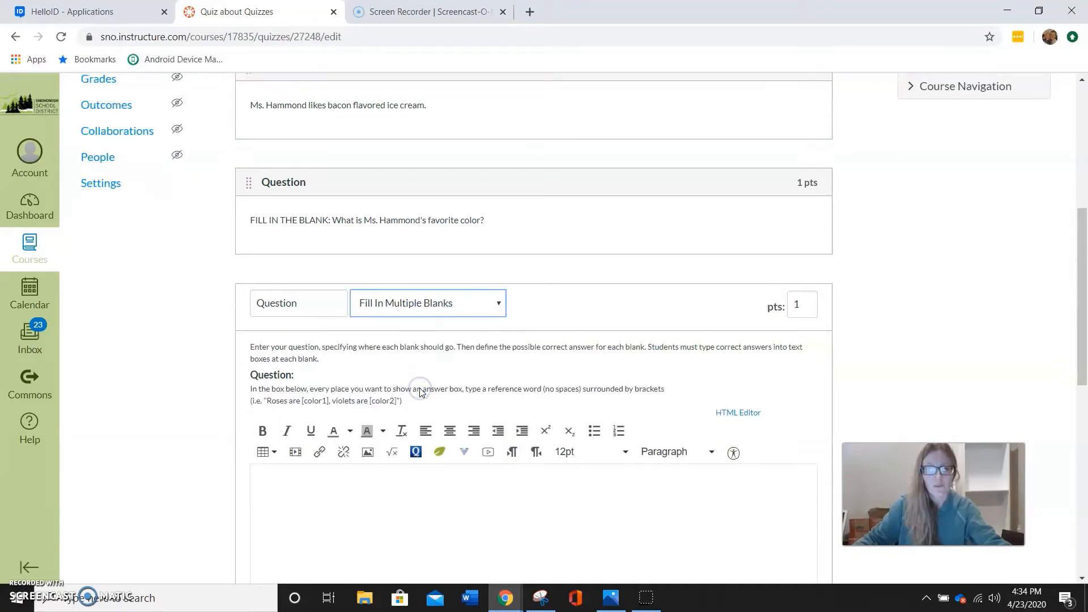
left_click(348, 404)
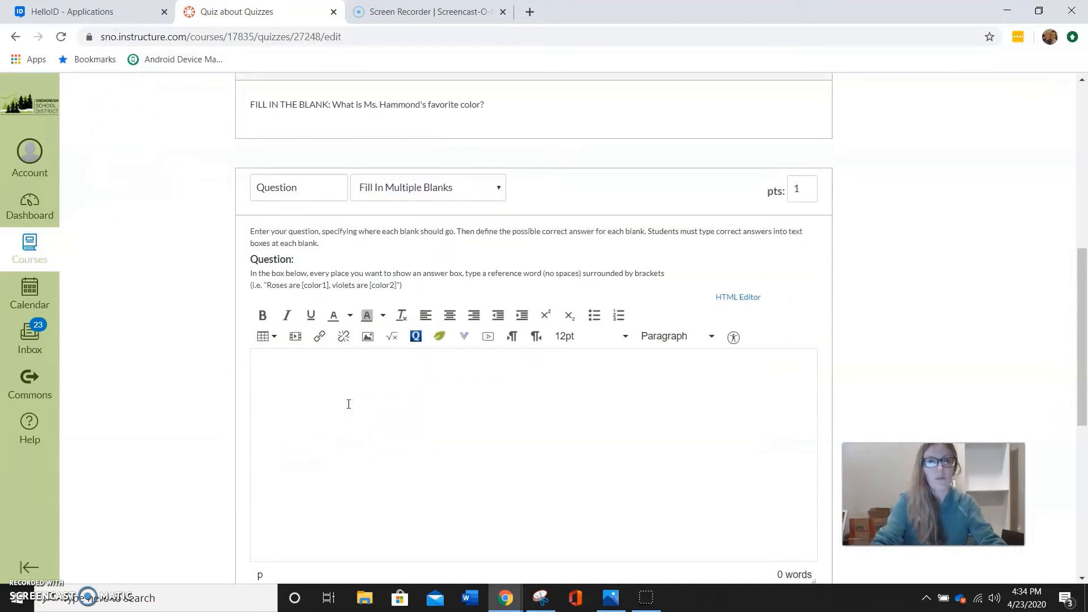
type("Ms.")
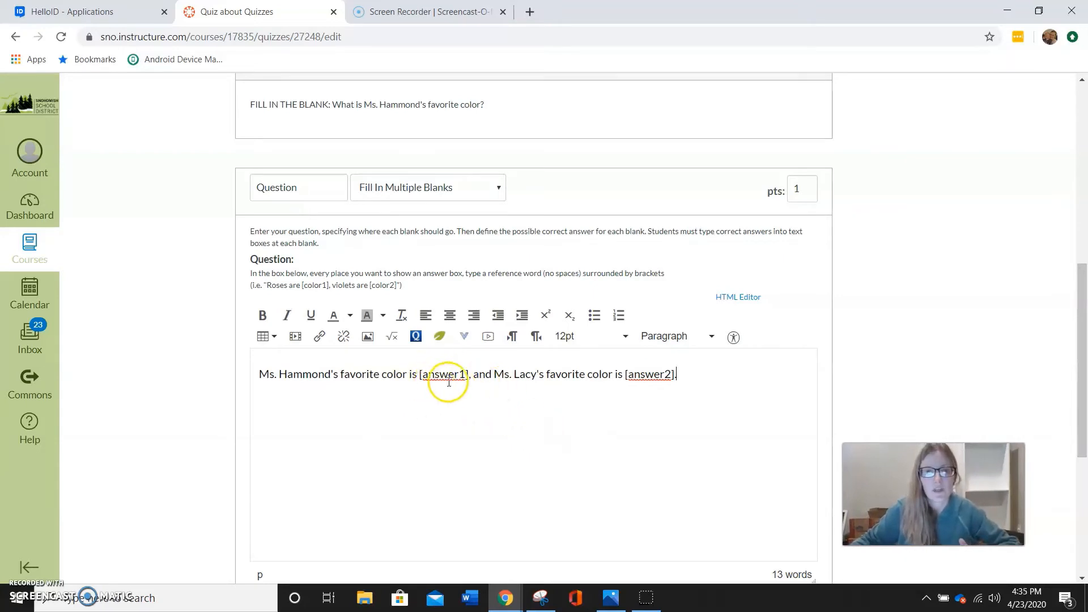
left_click(421, 374)
left_click(468, 375)
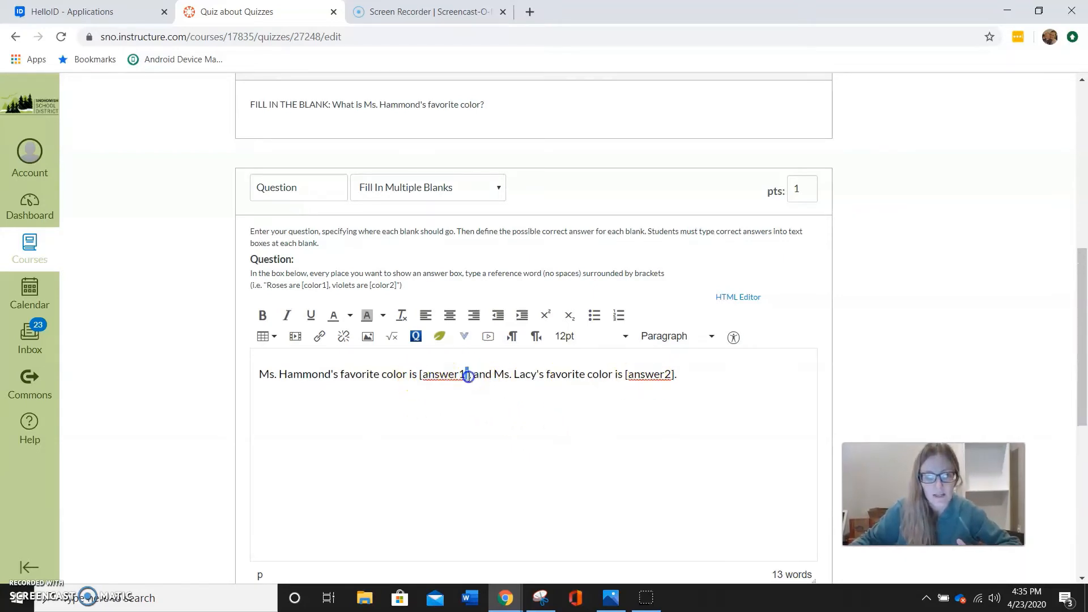
Enter "green" and "teal" as the possible answers for the answer1 blank
scroll(458, 385, "down", 4)
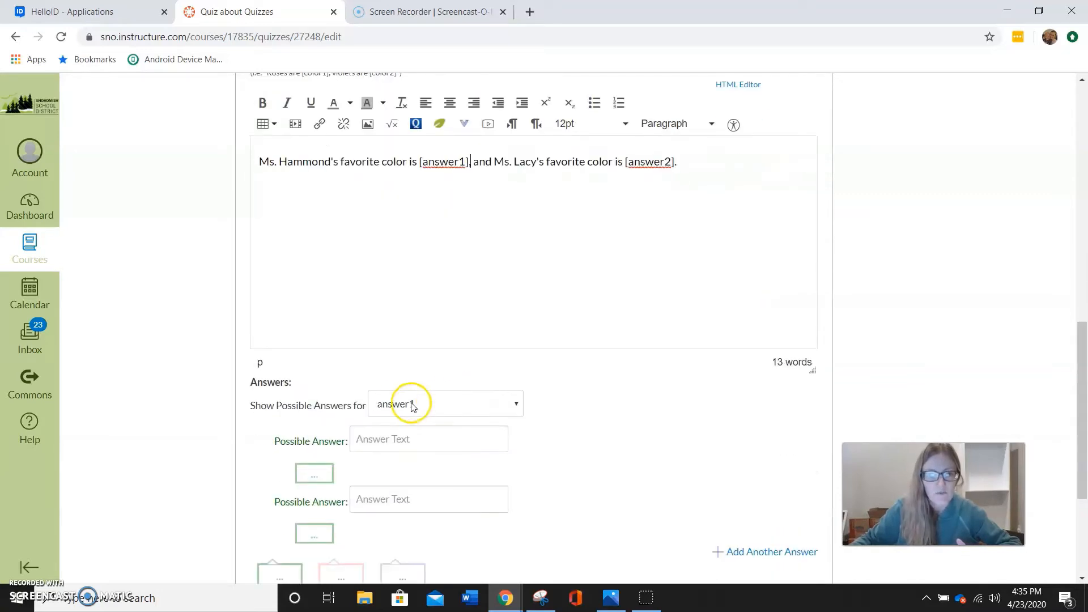
left_click(382, 440)
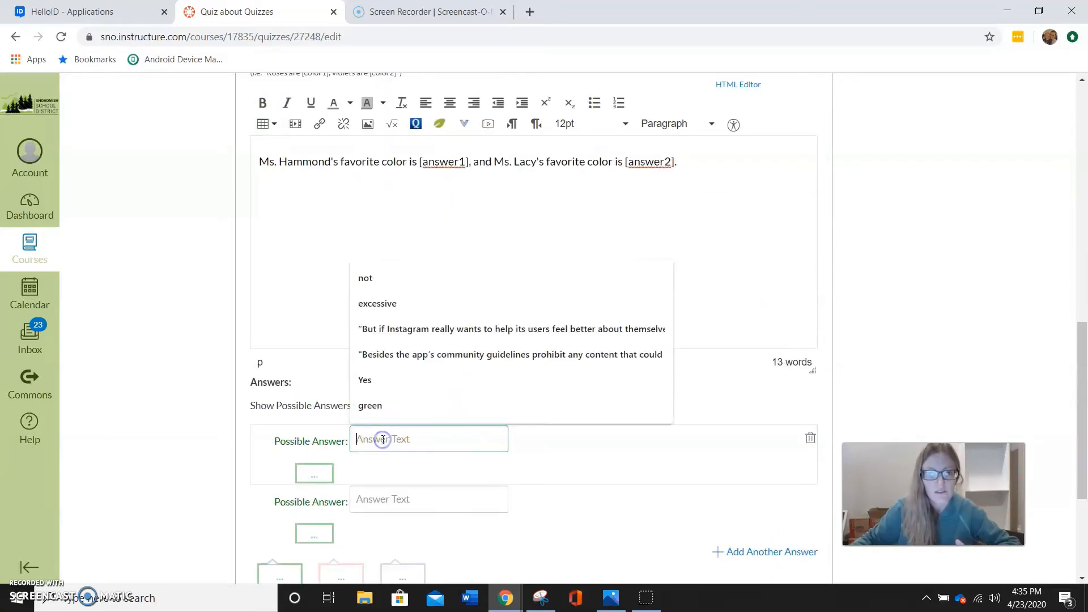
type("green")
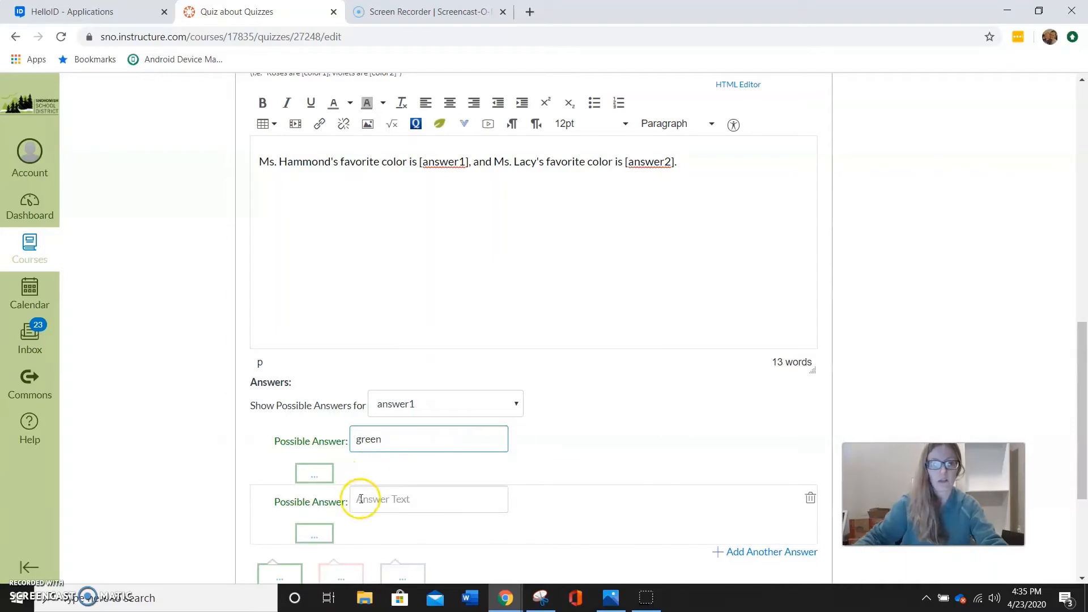
left_click(360, 499)
type("teal")
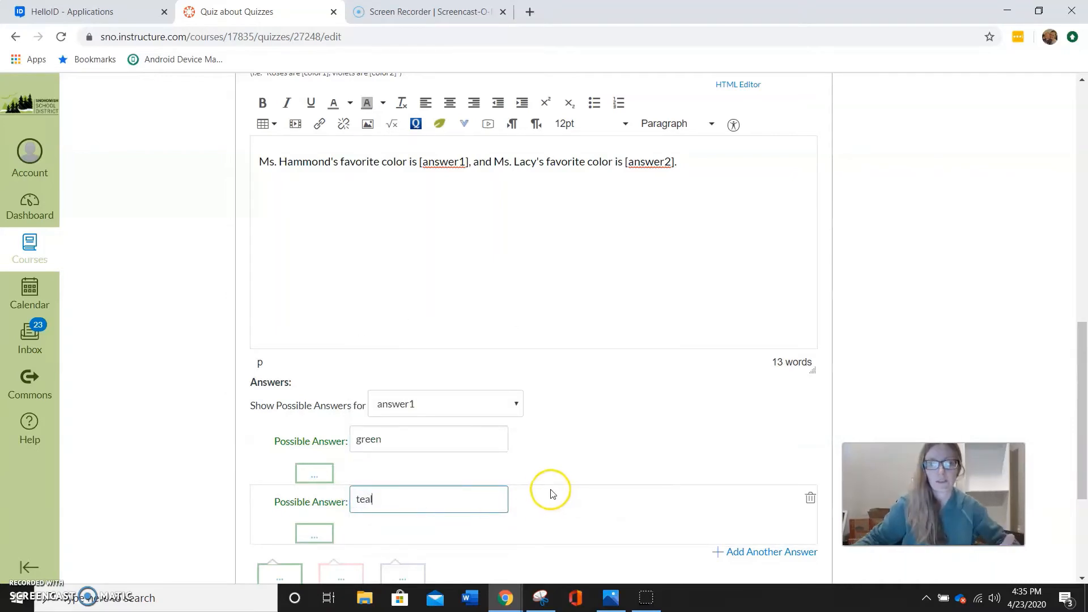
Enter "blue" as the possible answer for the answer2 blank and delete its empty second answer
left_click(510, 404)
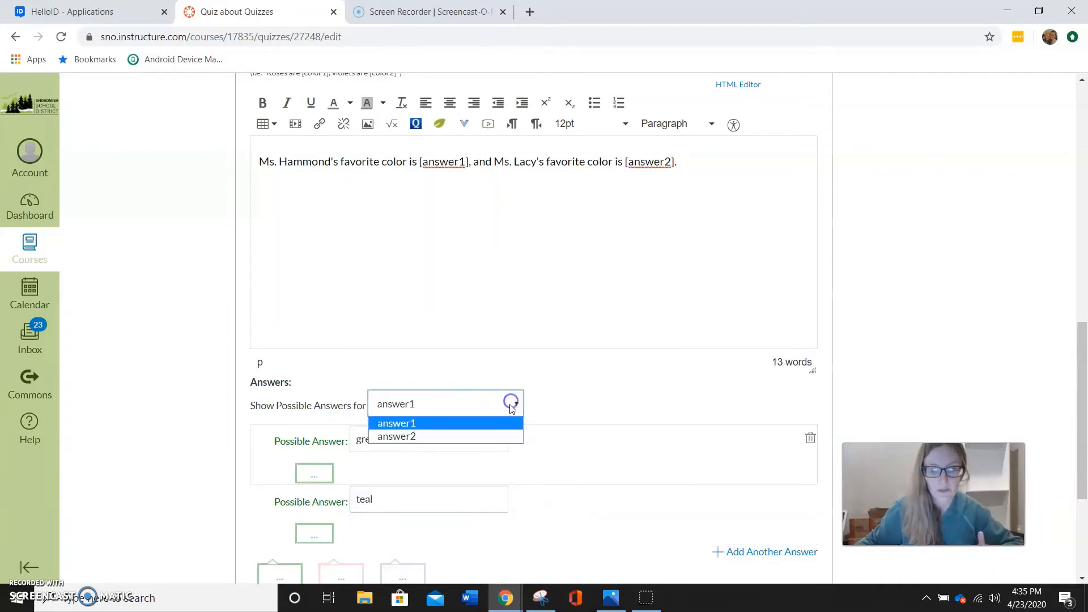
left_click(469, 436)
left_click(415, 448)
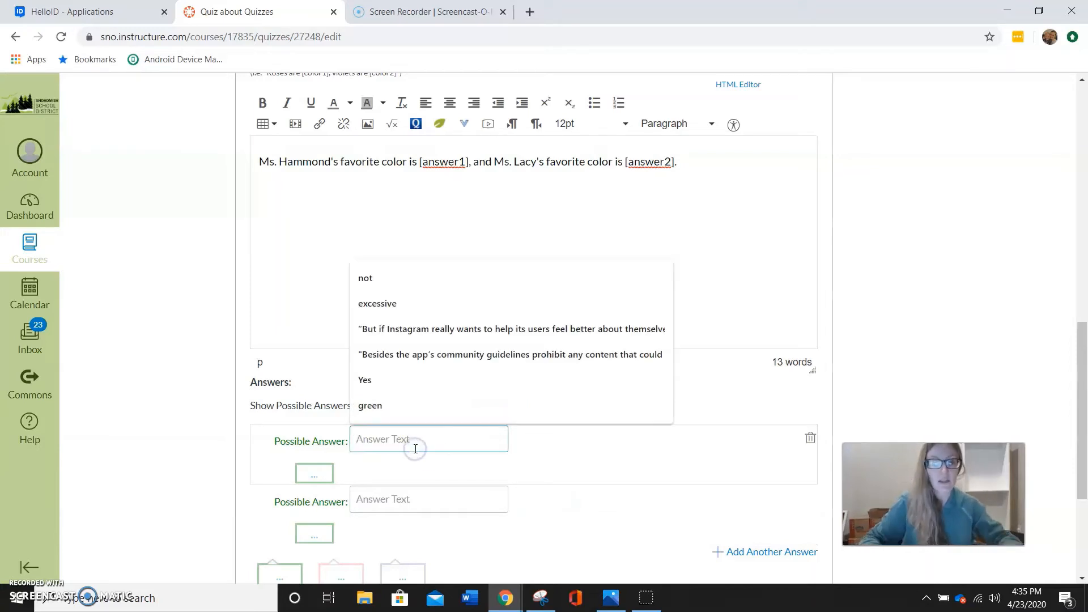
type("blue")
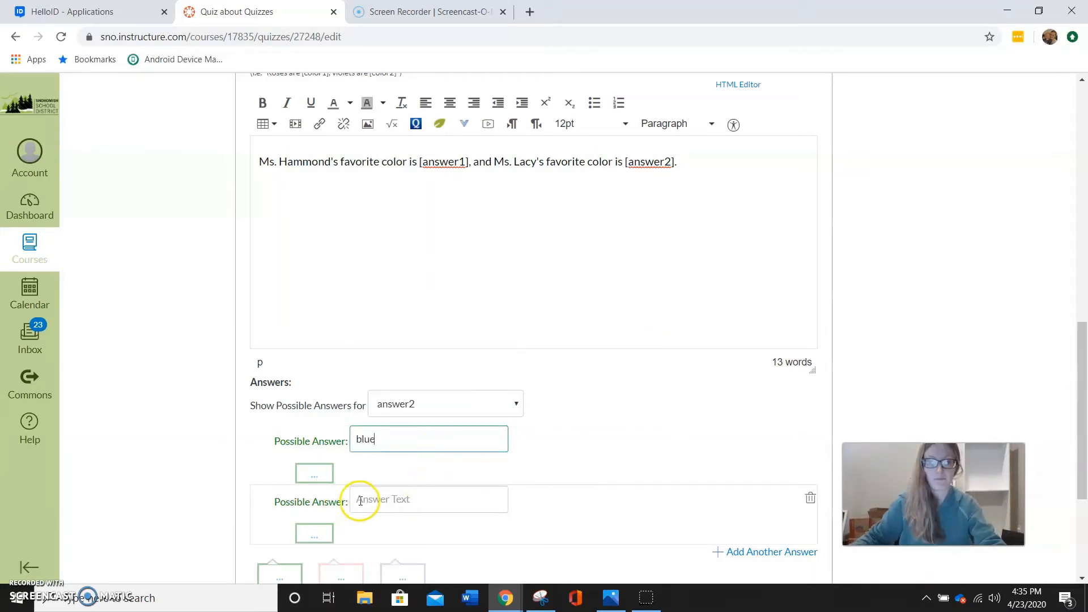
left_click(360, 501)
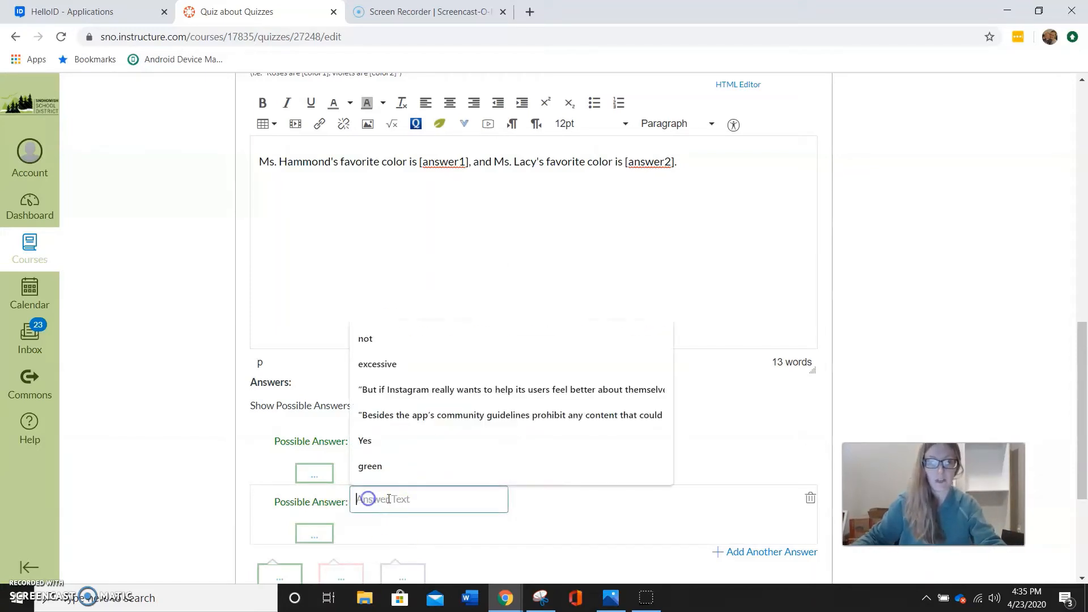
left_click(254, 460)
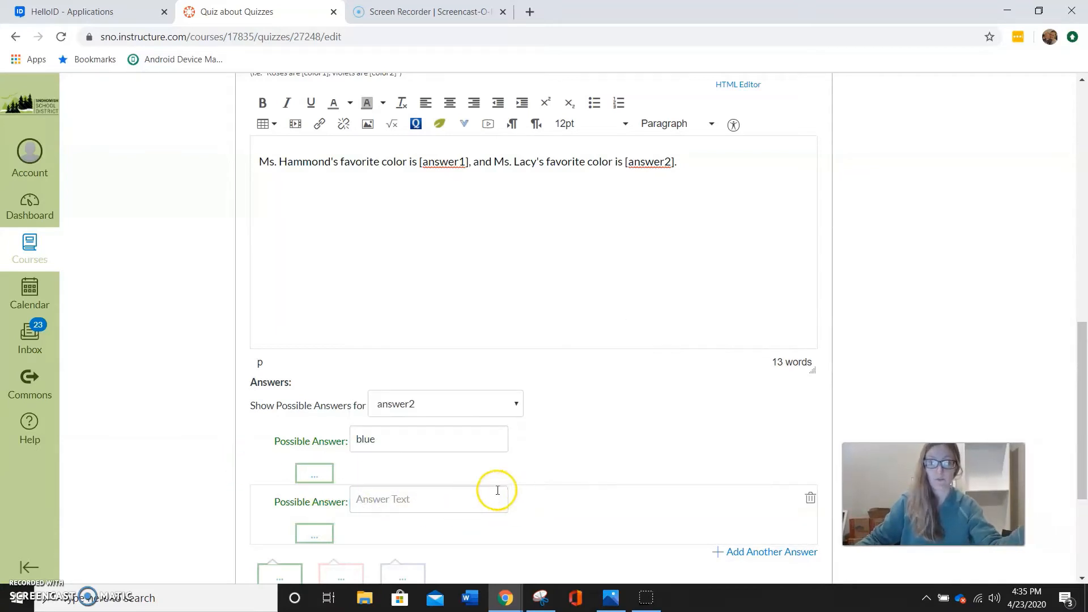
scroll(397, 476, "down", 1)
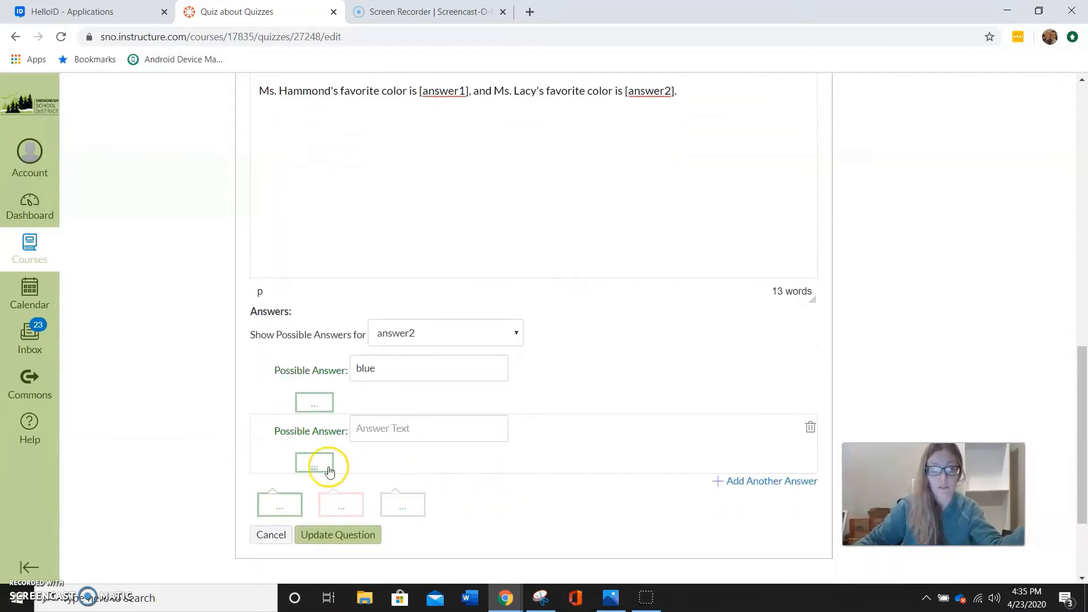
left_click(811, 429)
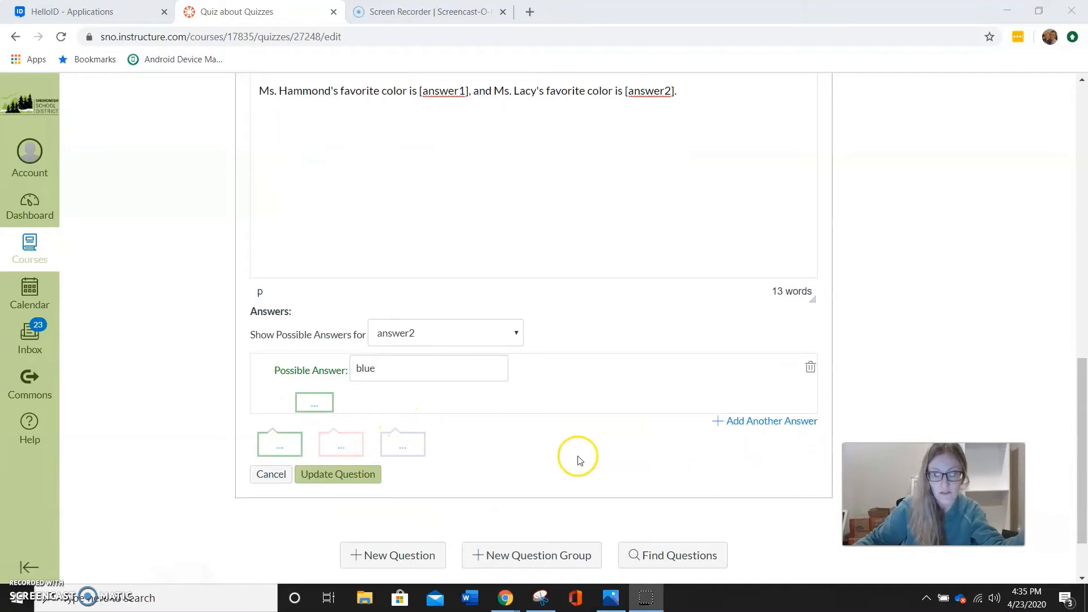
scroll(579, 461, "up", 1)
scroll(397, 448, "down", 1)
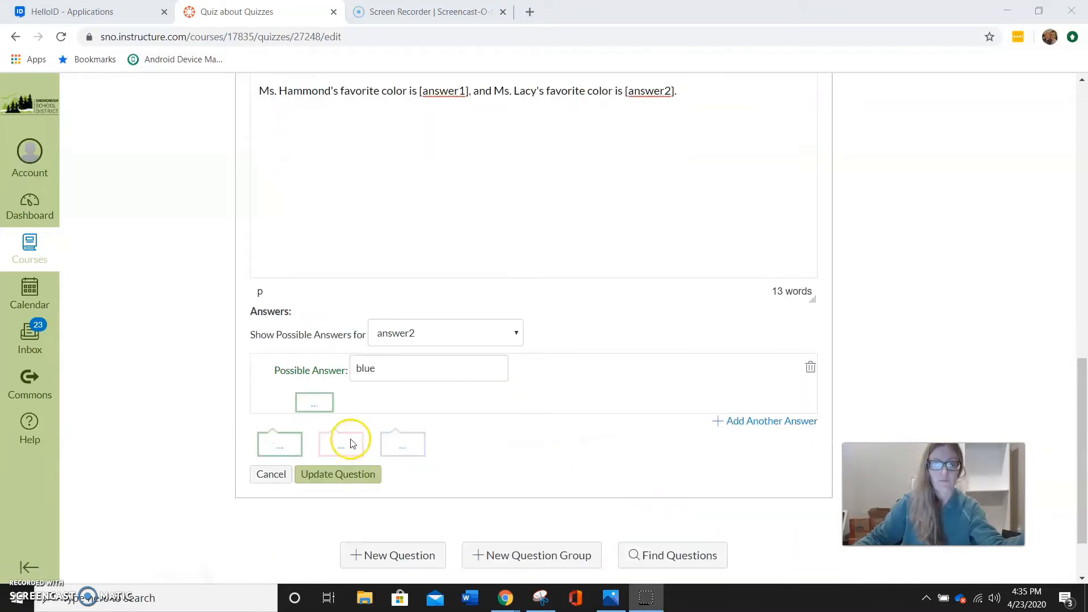
Add the prefix "FILL IN MULTIPLE BLANKS:" to the start of the fourth question's text and update the question
left_click(347, 473)
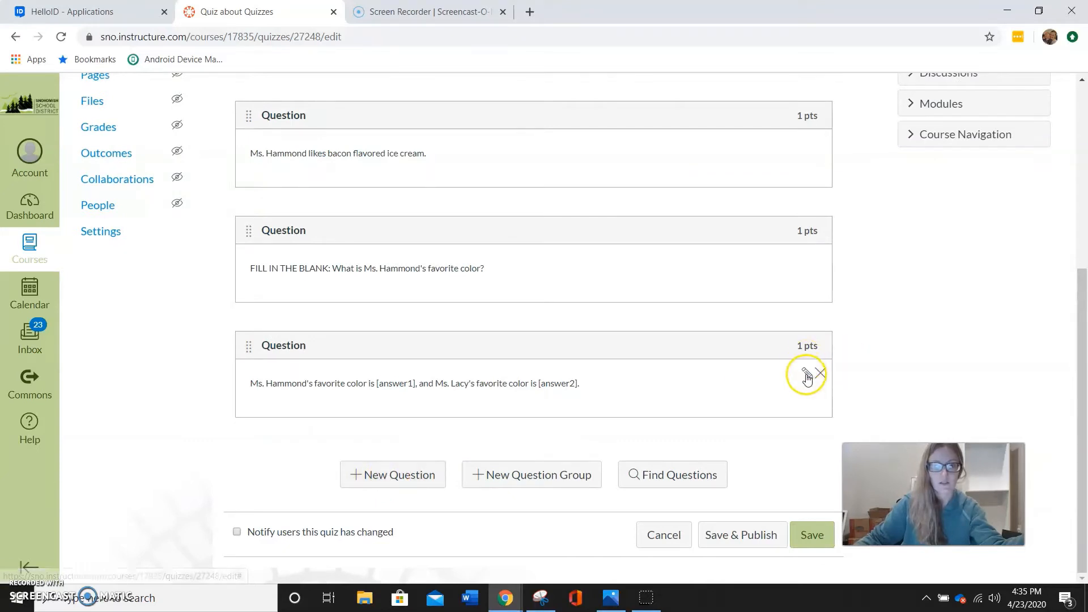
left_click(687, 380)
scroll(284, 453, "down", 2)
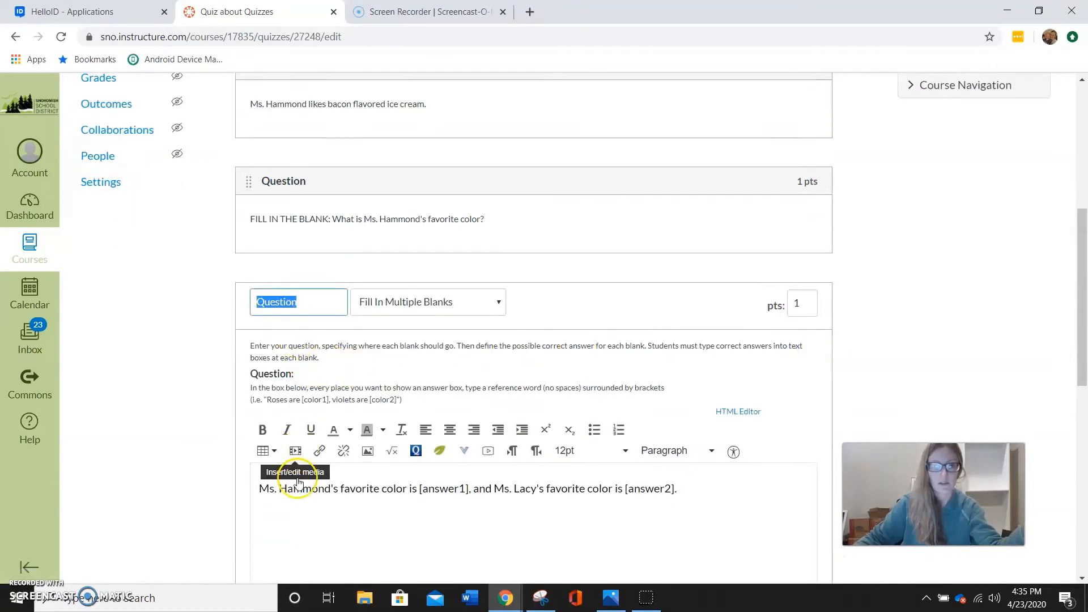
left_click(261, 381)
type("FILL IN MULTIPLE BL")
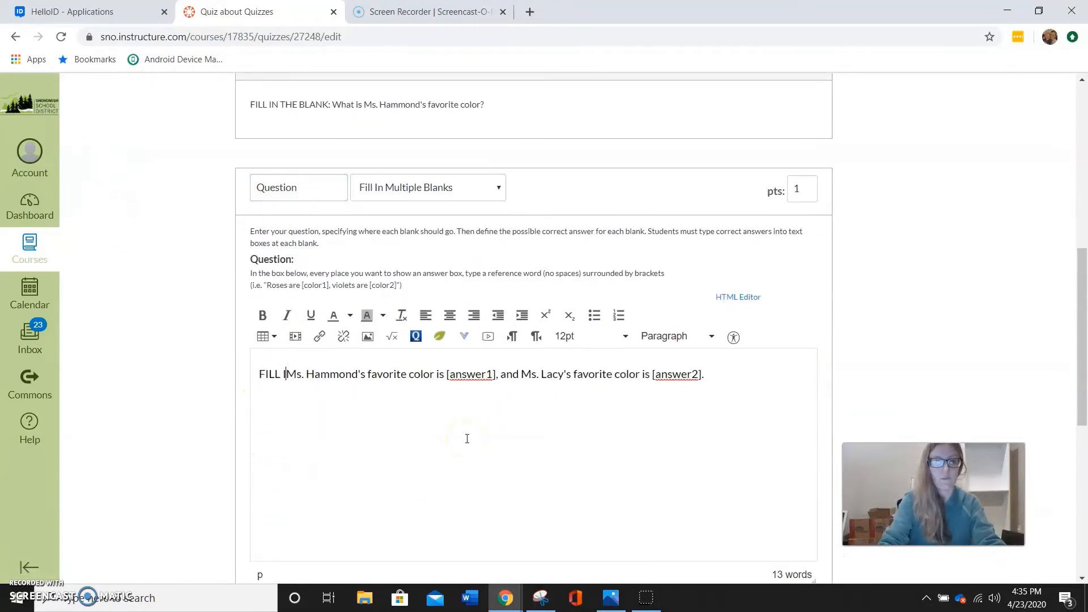
type("ANKS:")
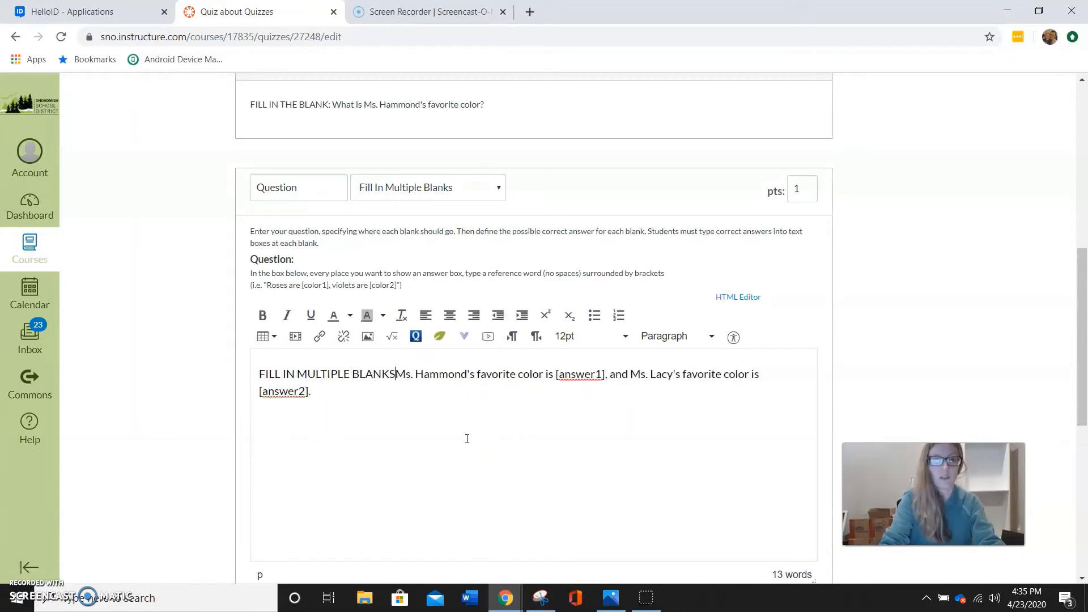
scroll(457, 427, "down", 5)
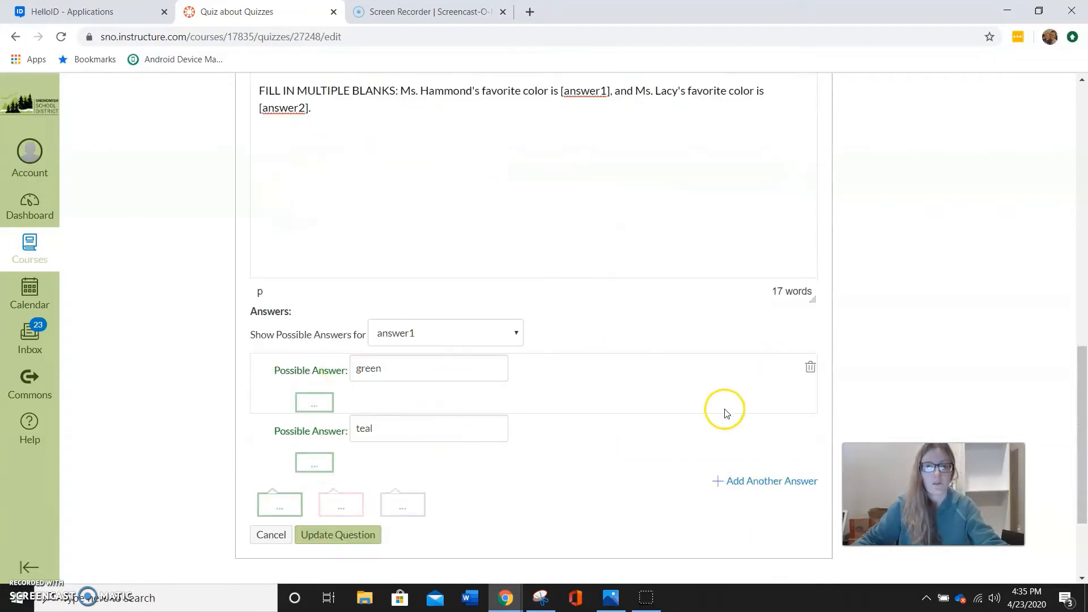
scroll(724, 411, "down", 3)
left_click(355, 393)
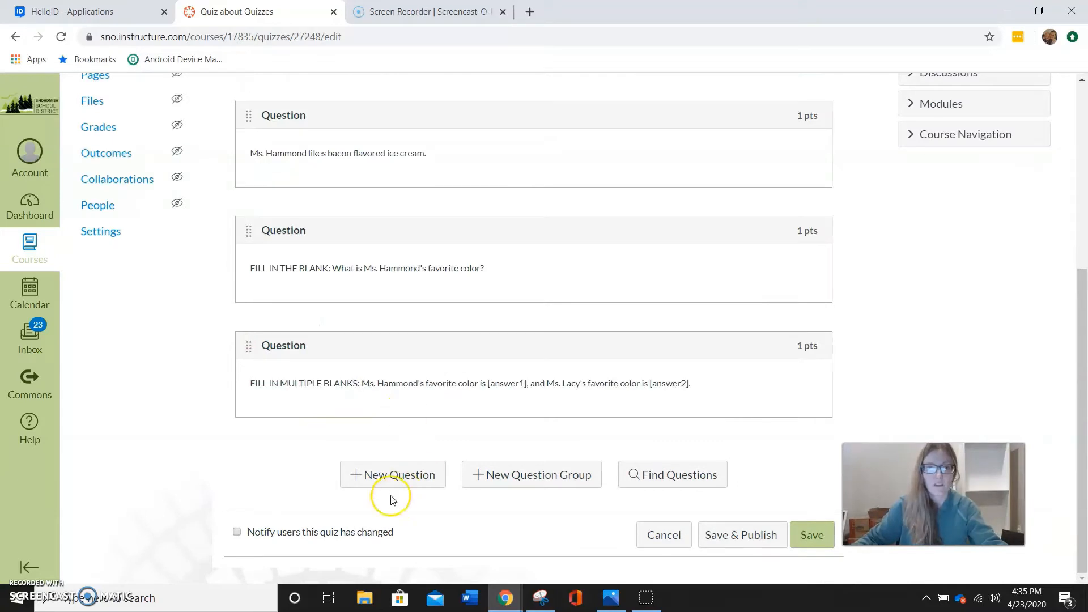
Add a fifth question to the quiz and set its type to Multiple Answers
left_click(407, 483)
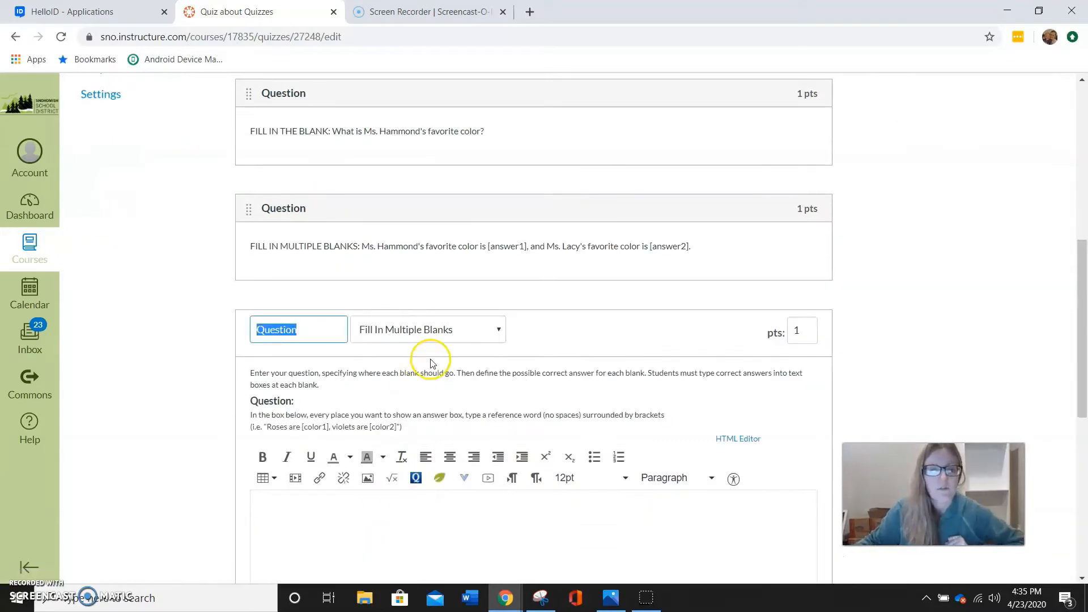
left_click(444, 330)
left_click(424, 401)
Enter the question text "MULTIPLE ANSWERS:" followed by the teacher's name and "does not like which of the following types of ice cream:"
scroll(430, 408, "down", 1)
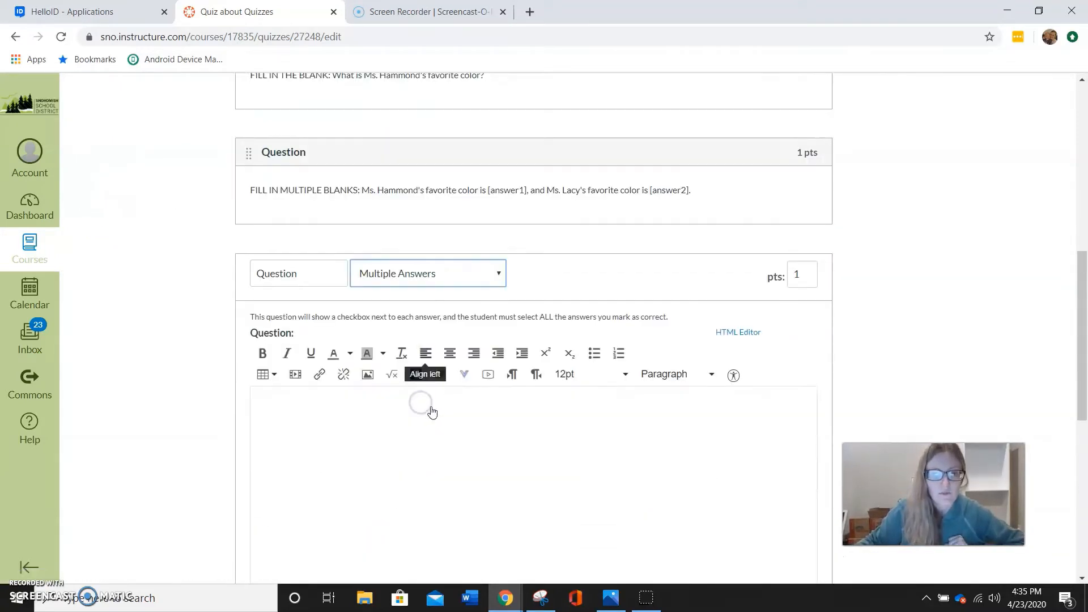
left_click(359, 408)
type("MULTIP")
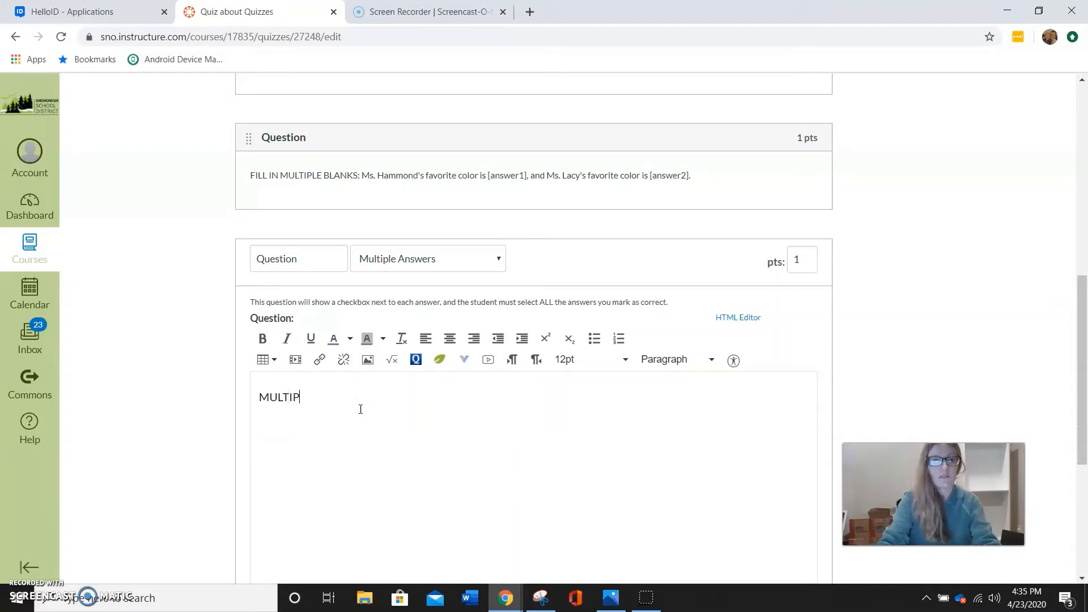
type("LE ANSWERS:")
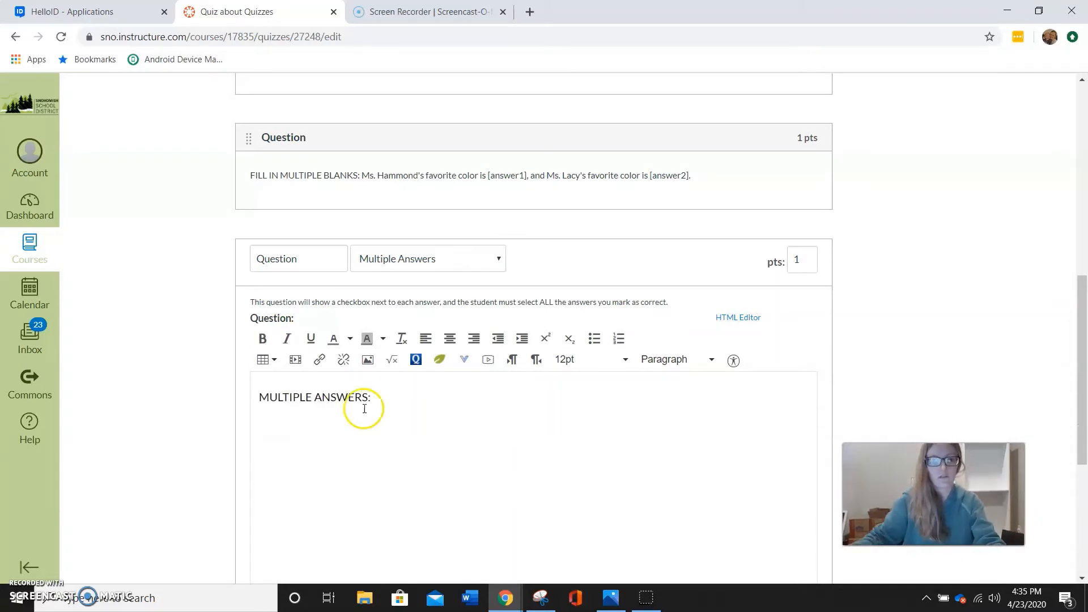
scroll(373, 437, "down", 1)
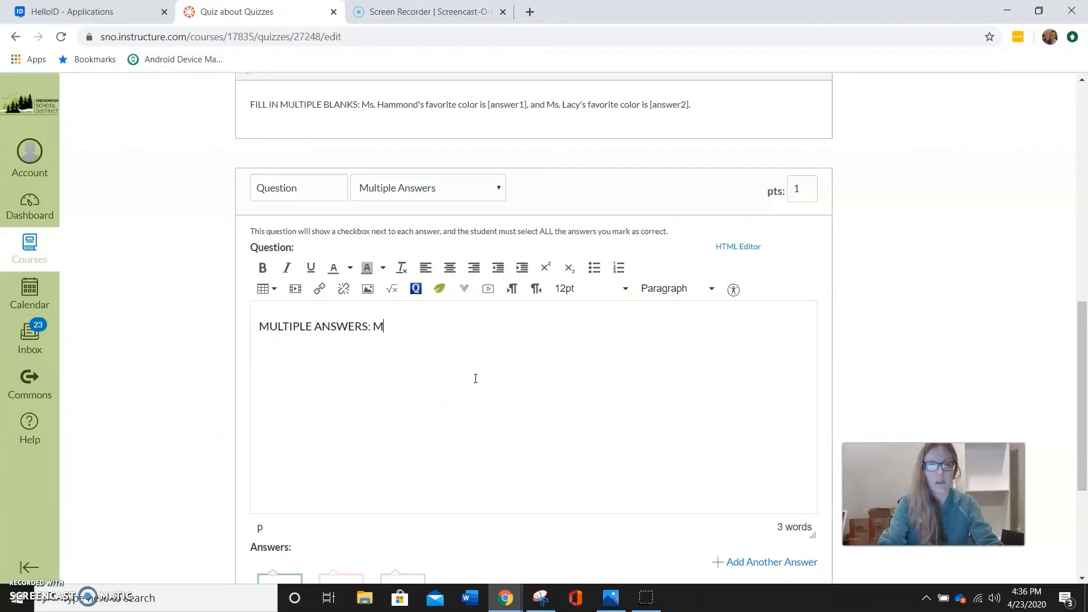
type("Ammo")
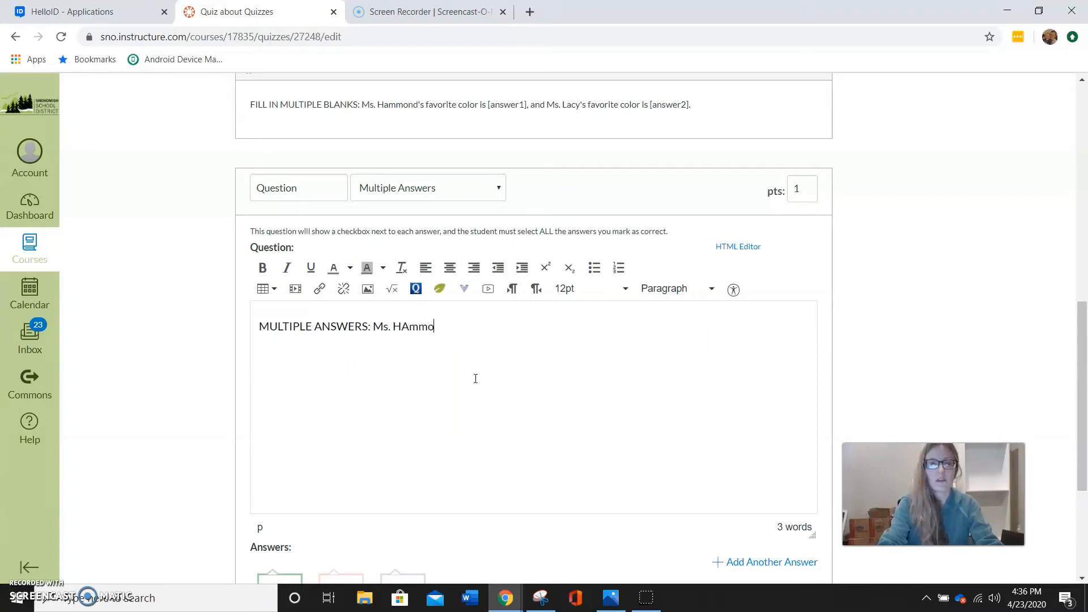
key("BackSpace")
key("BackSpace")
key("BackSpace")
key("BackSpace")
type("amm")
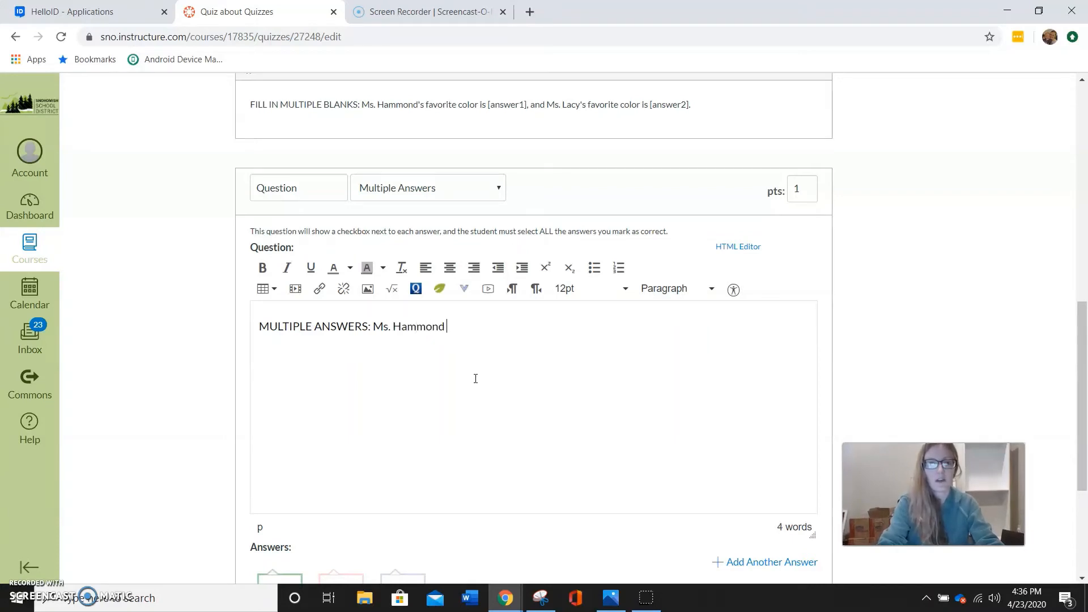
type("ond does not like ")
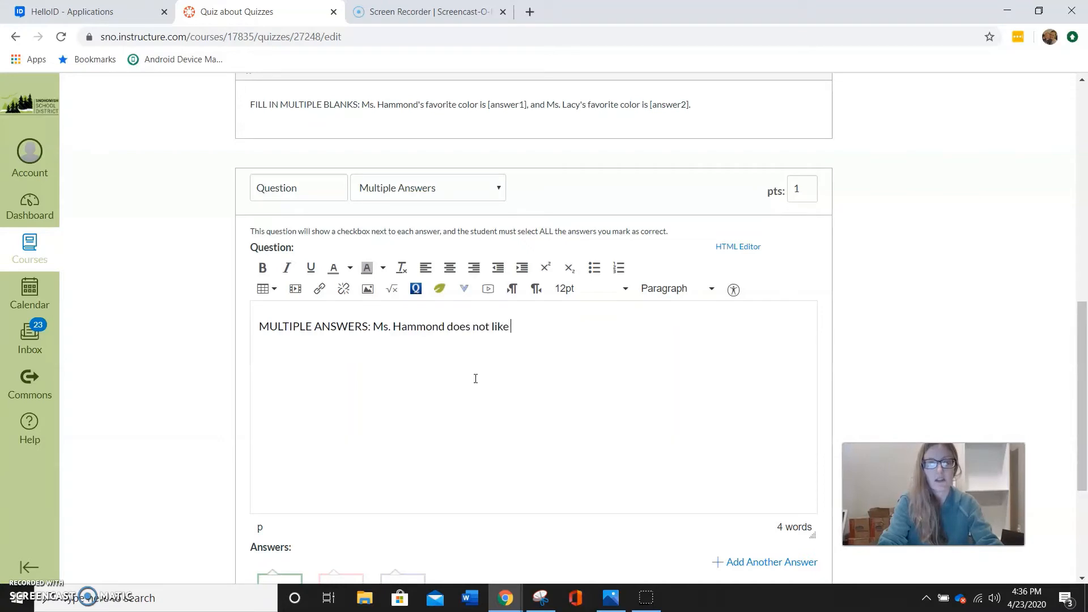
type("which of the following types of ice cream:")
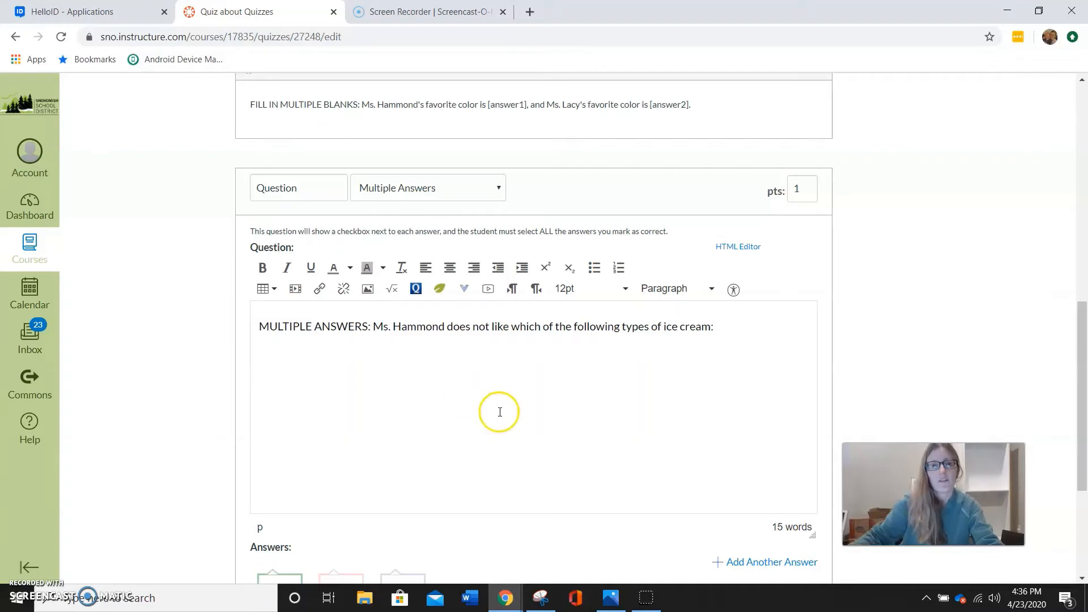
Add five blank possible answers to the Multiple Answers question
scroll(498, 411, "down", 4)
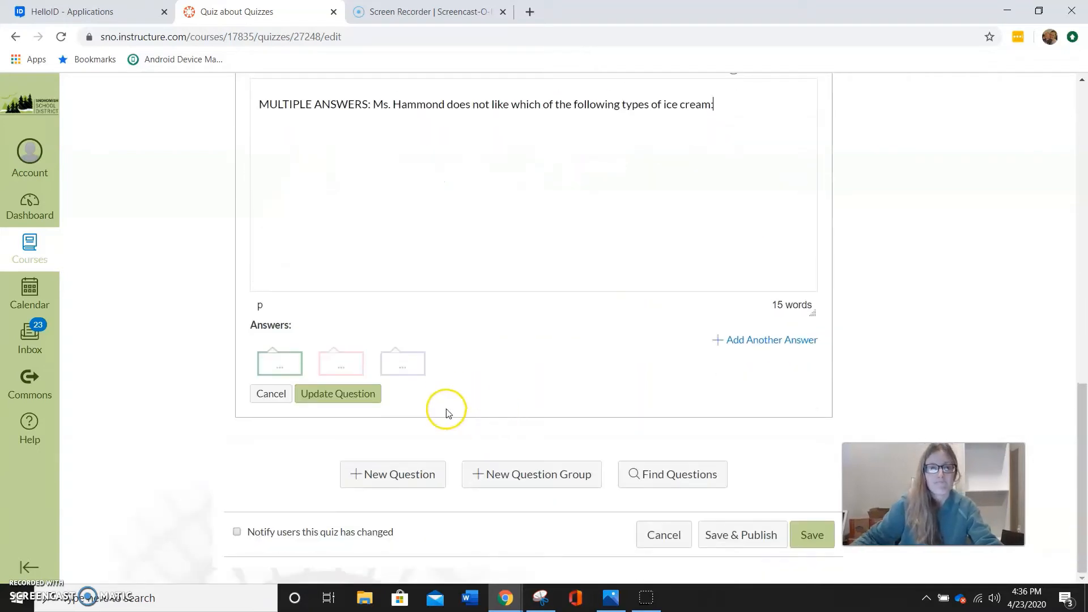
left_click(780, 342)
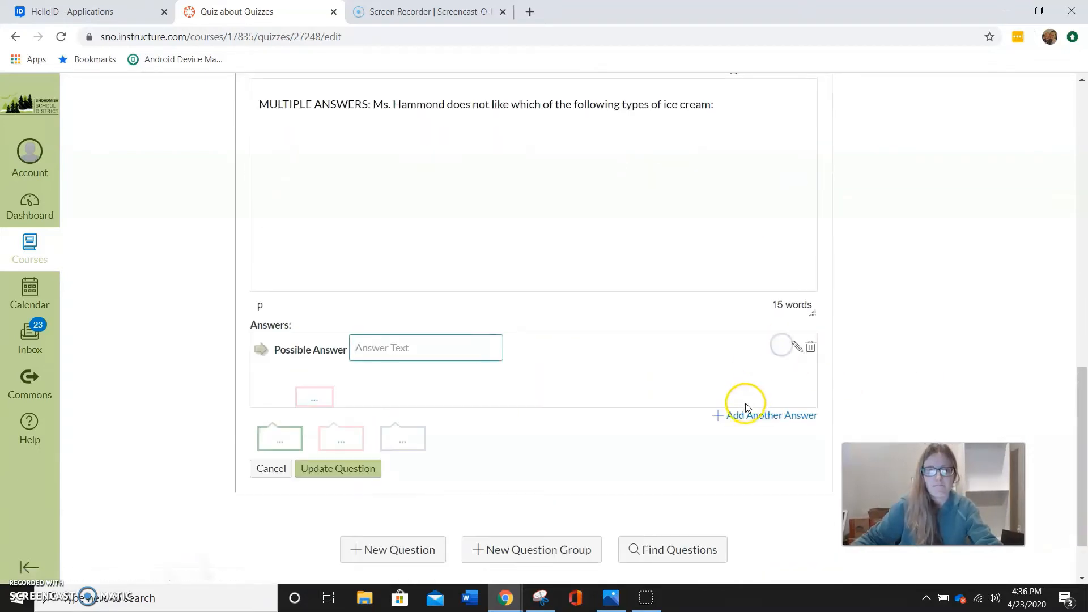
left_click(755, 418)
left_click(747, 491)
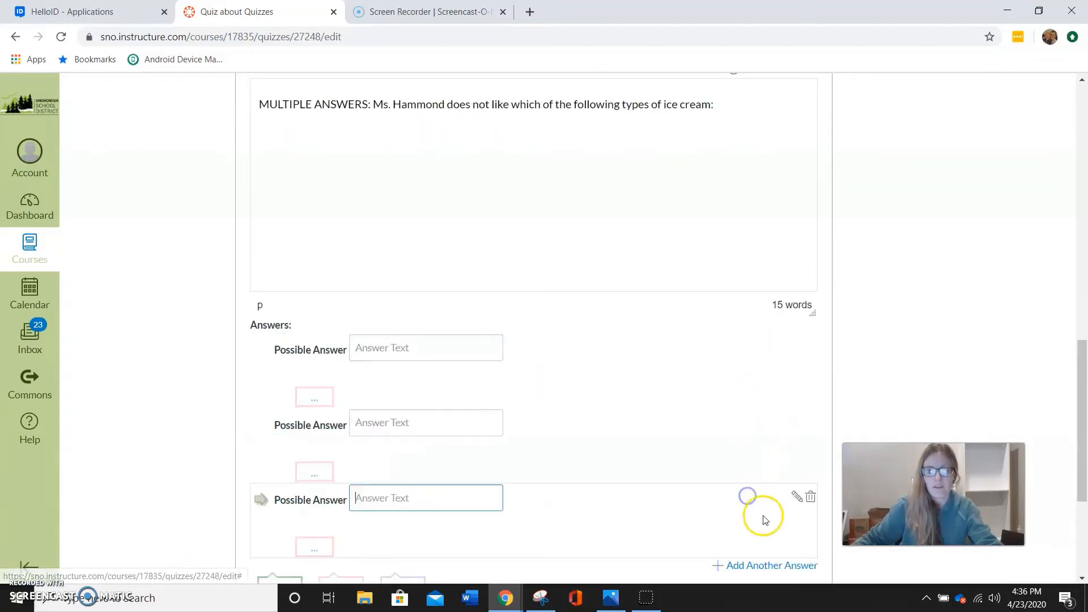
scroll(748, 504, "down", 3)
left_click(760, 423)
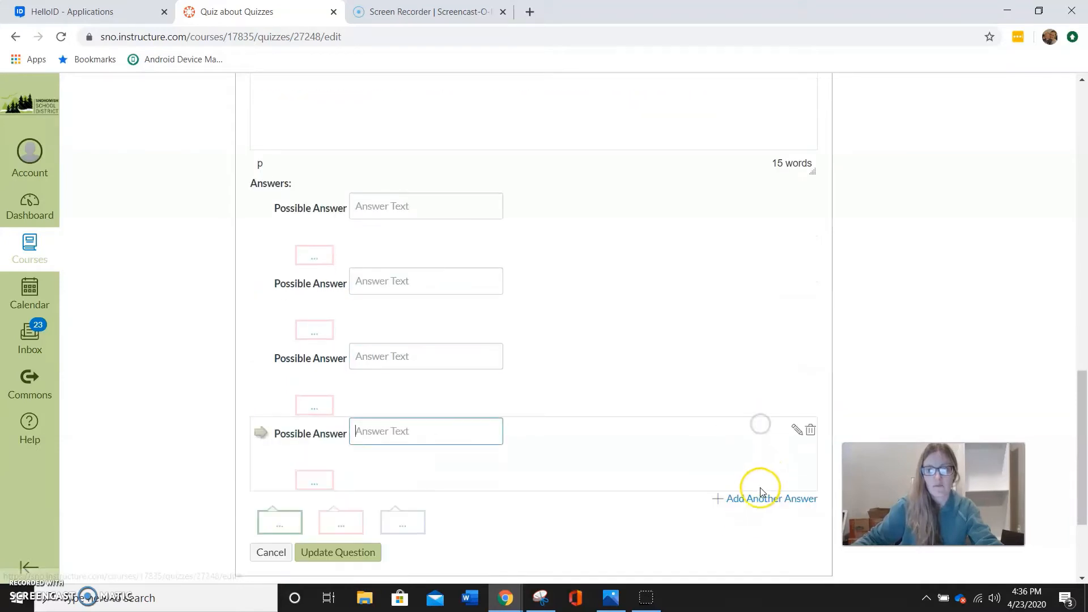
left_click(760, 496)
Enter "mint" and "bacon" as the first two answers and mark both as correct
left_click(397, 205)
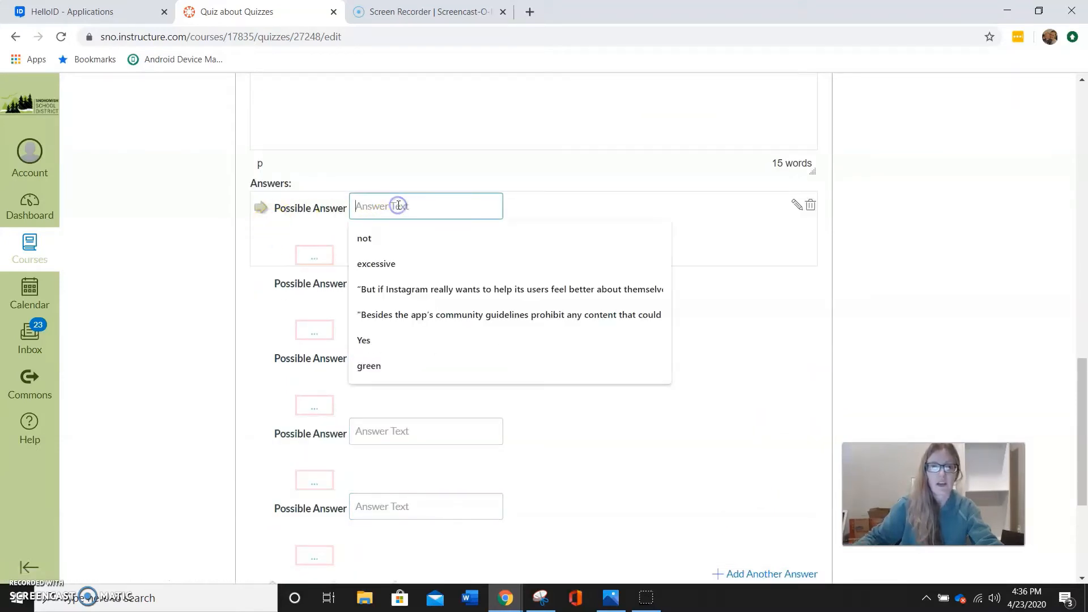
type("mint")
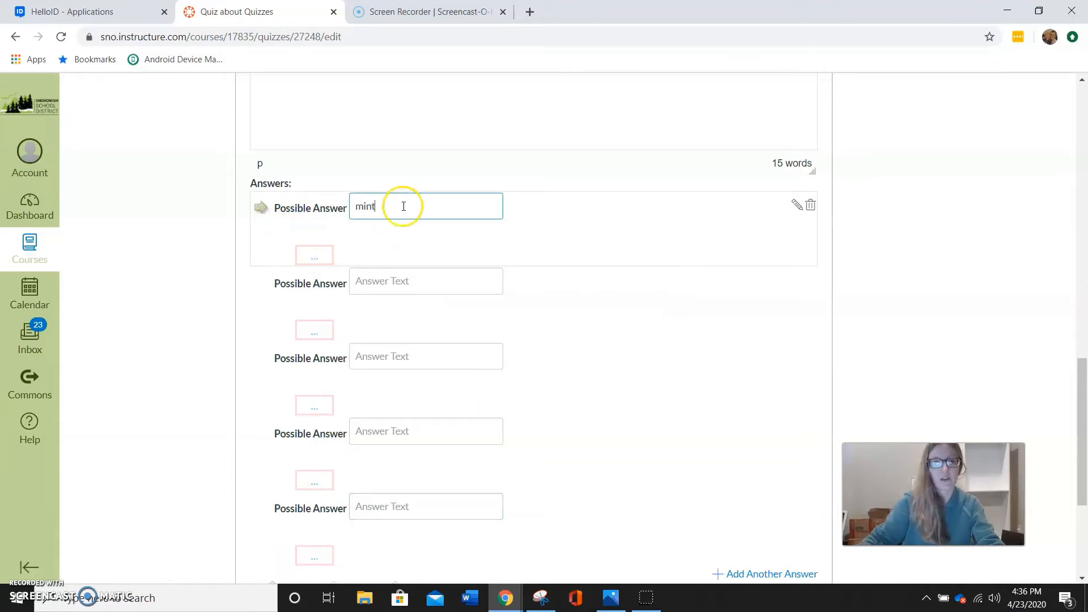
left_click(260, 209)
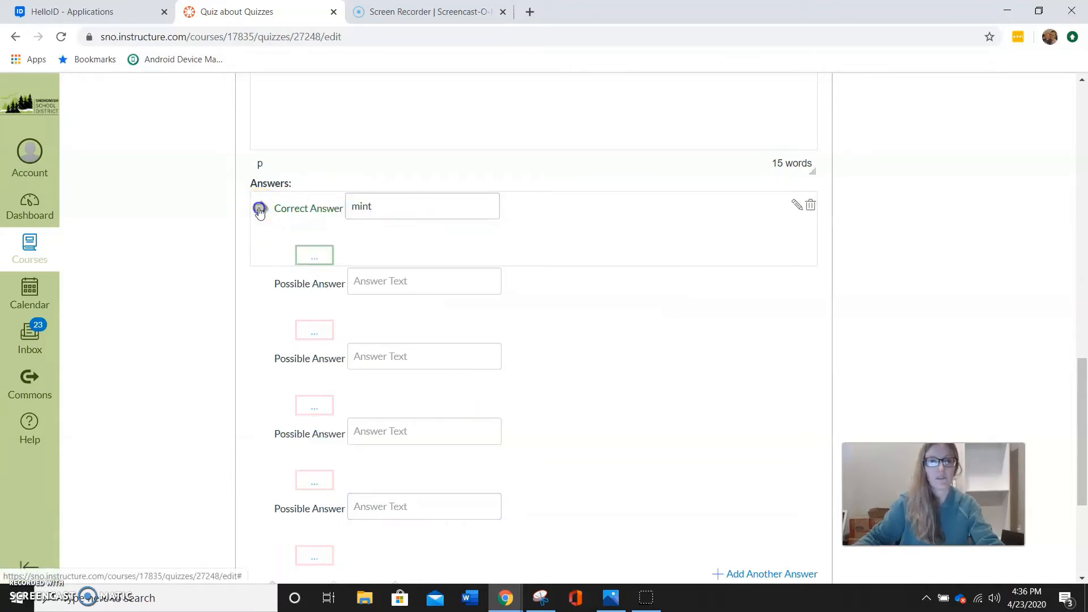
left_click(366, 281)
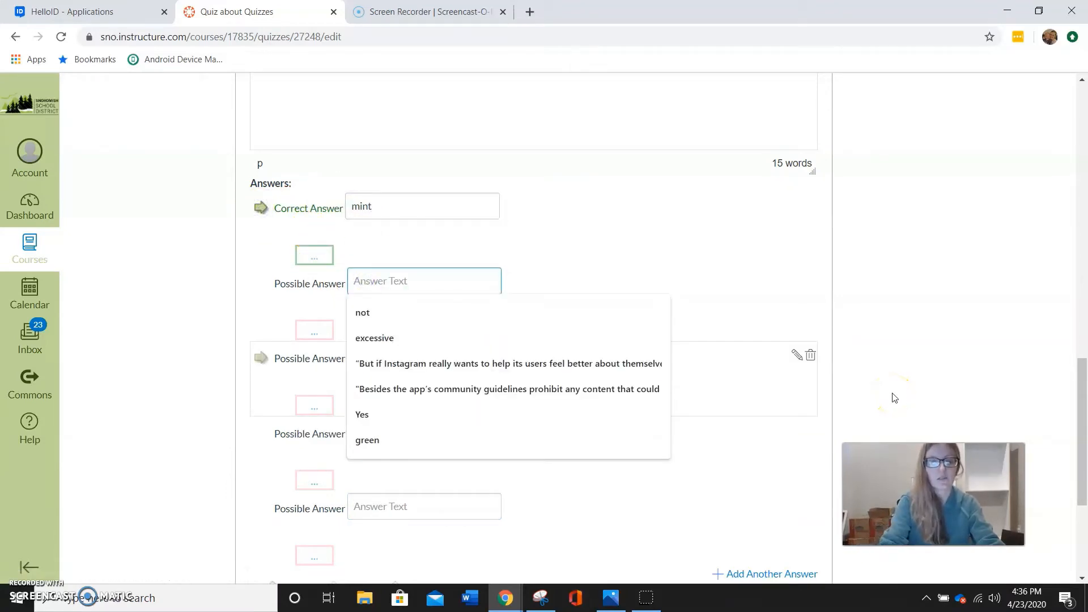
type(";ba")
type("bacon")
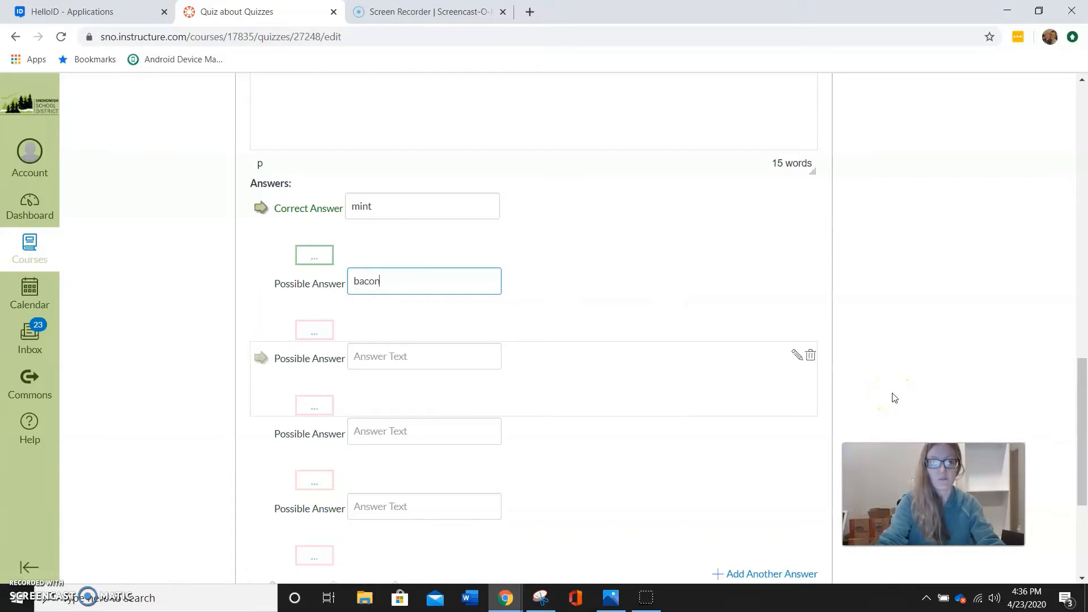
left_click(262, 282)
Enter "vanilla", "caramel" and "chocolate" as the three remaining incorrect answers and update the question
left_click(377, 364)
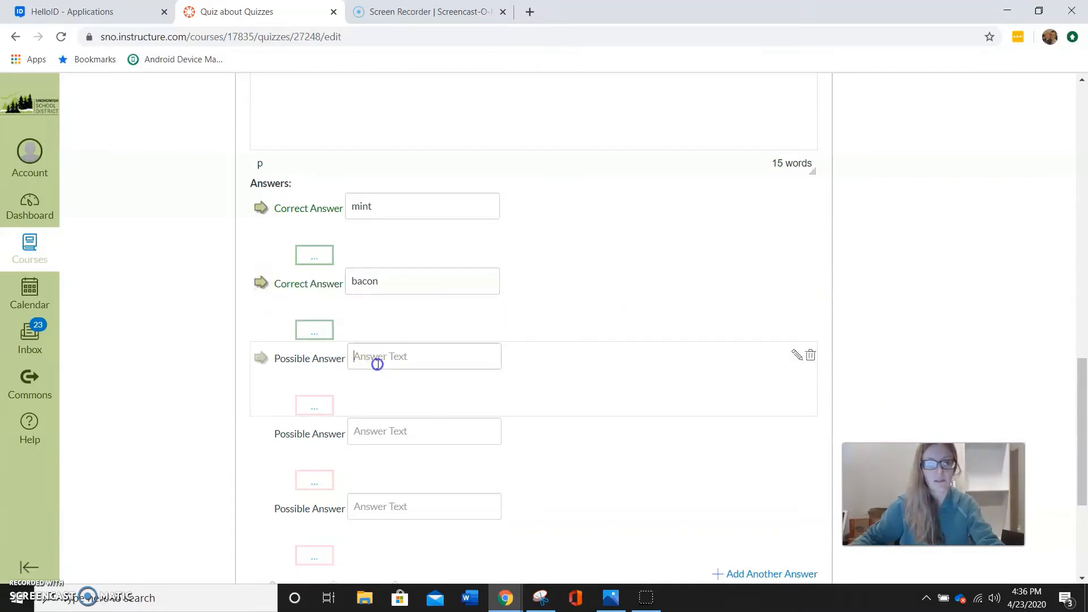
type("vanilla")
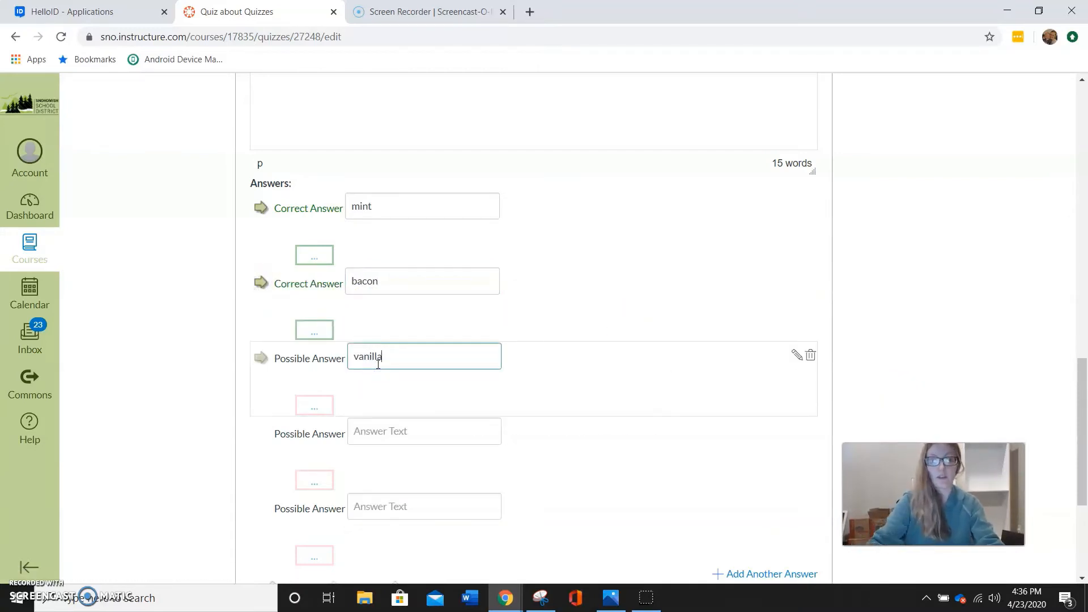
left_click(413, 422)
type("caramel")
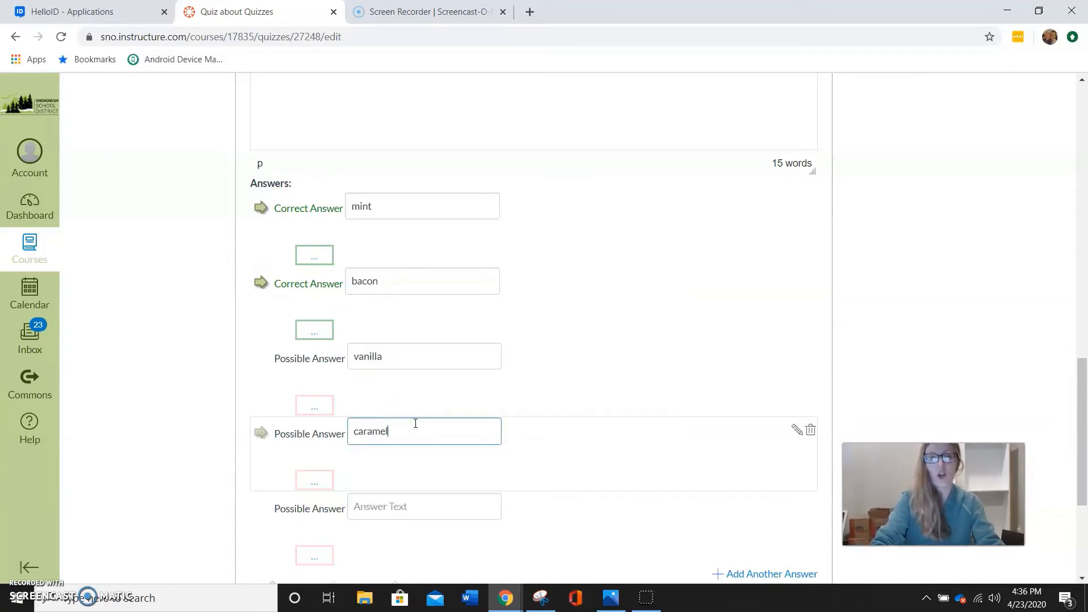
left_click(396, 506)
type("chocolate")
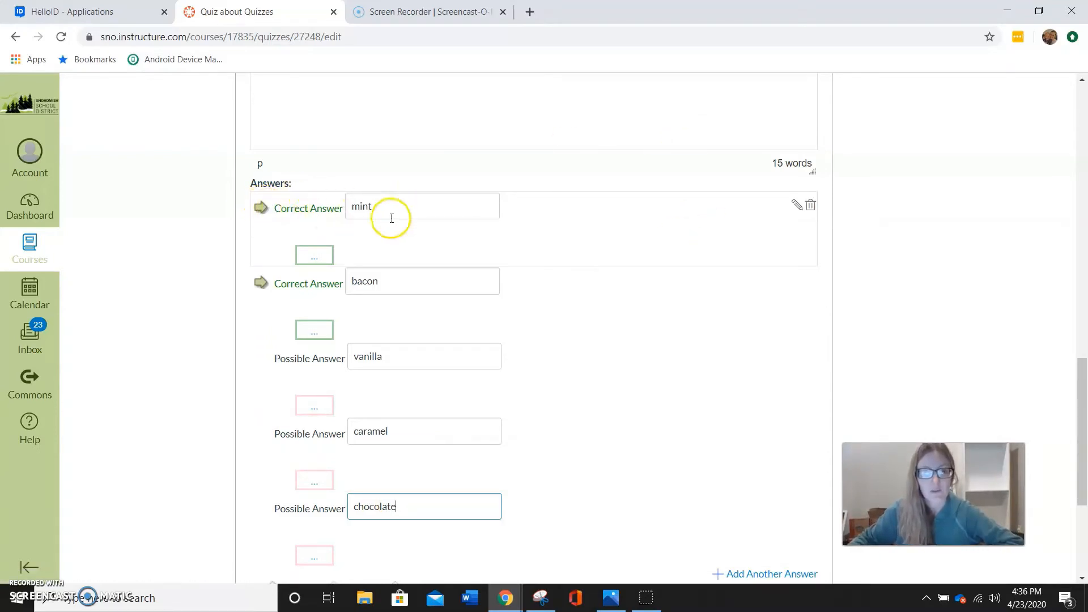
scroll(512, 287, "up", 5)
scroll(522, 323, "down", 9)
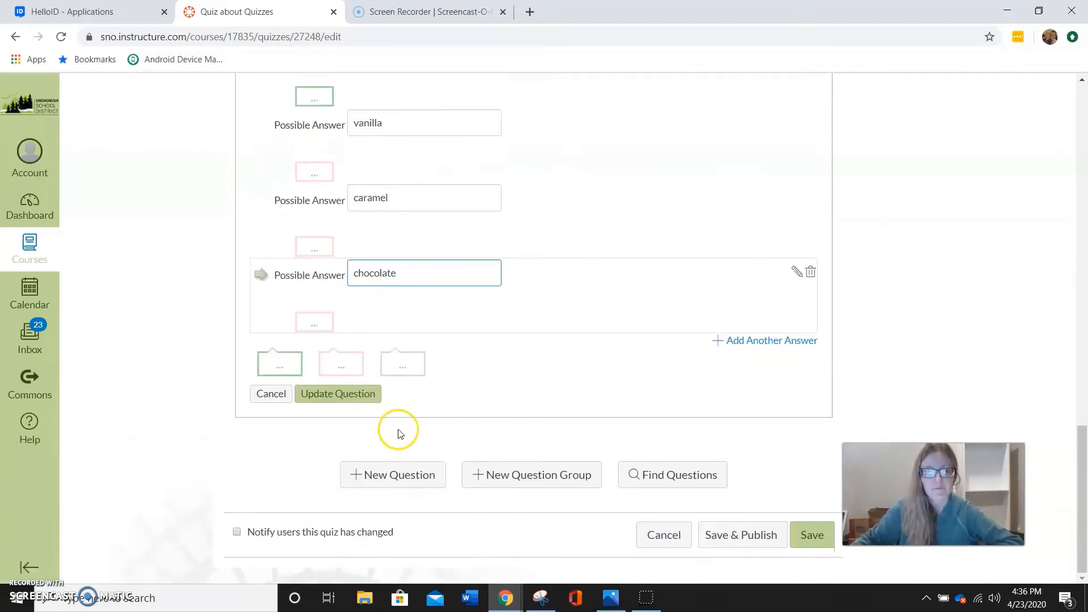
left_click(357, 392)
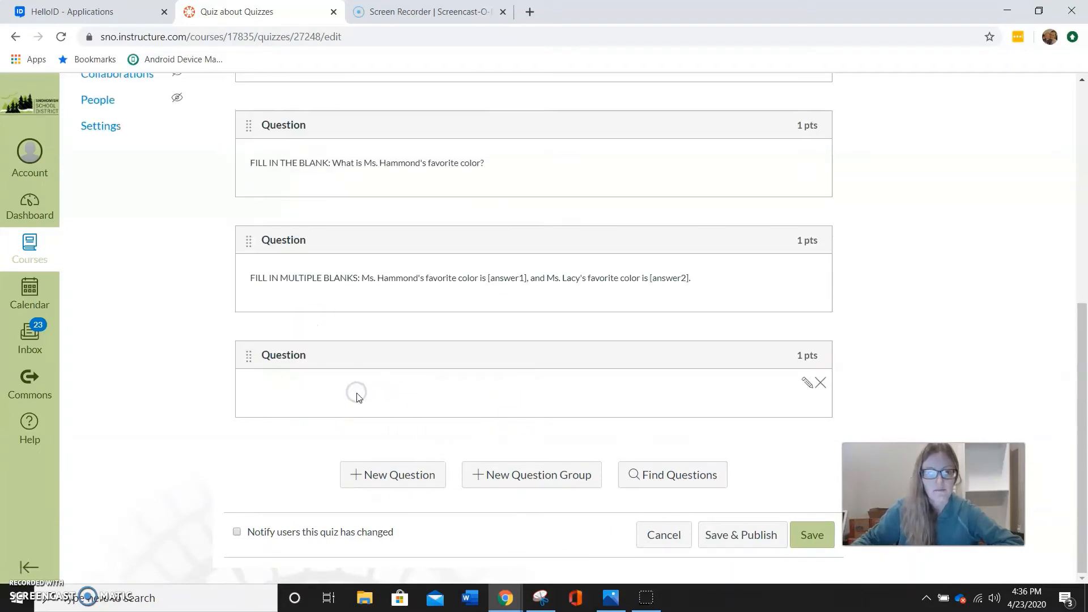
Add a sixth question to the quiz and set its type to Multiple Dropdowns
left_click(411, 478)
left_click(433, 330)
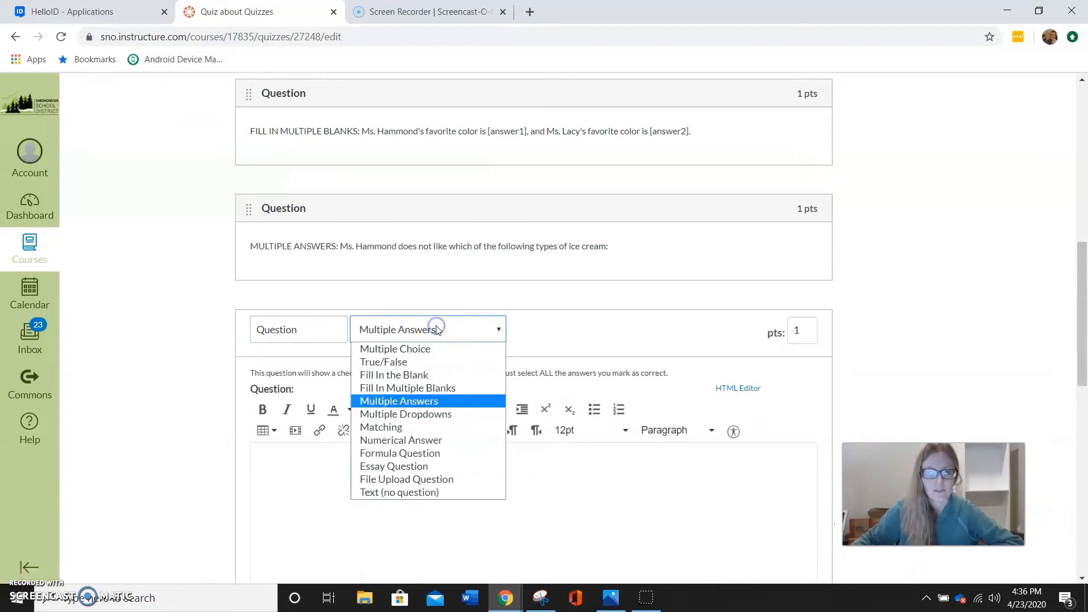
left_click(416, 414)
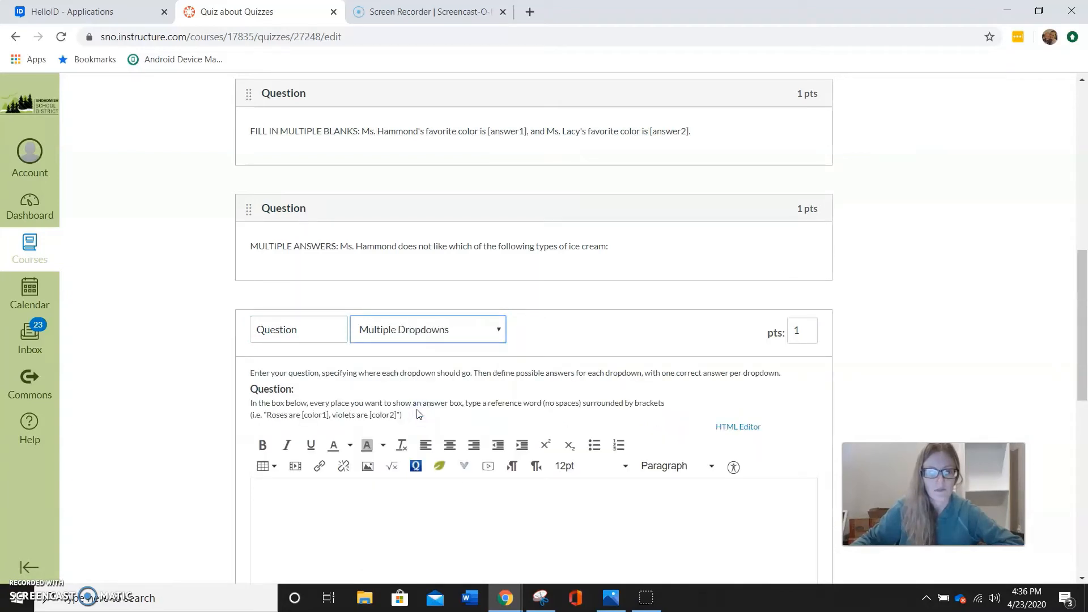
Write the question text stating that one teacher's favorite ice cream is [b1], but the other teacher's favorite ice cream is [b2]
scroll(419, 416, "down", 3)
scroll(457, 403, "down", 1)
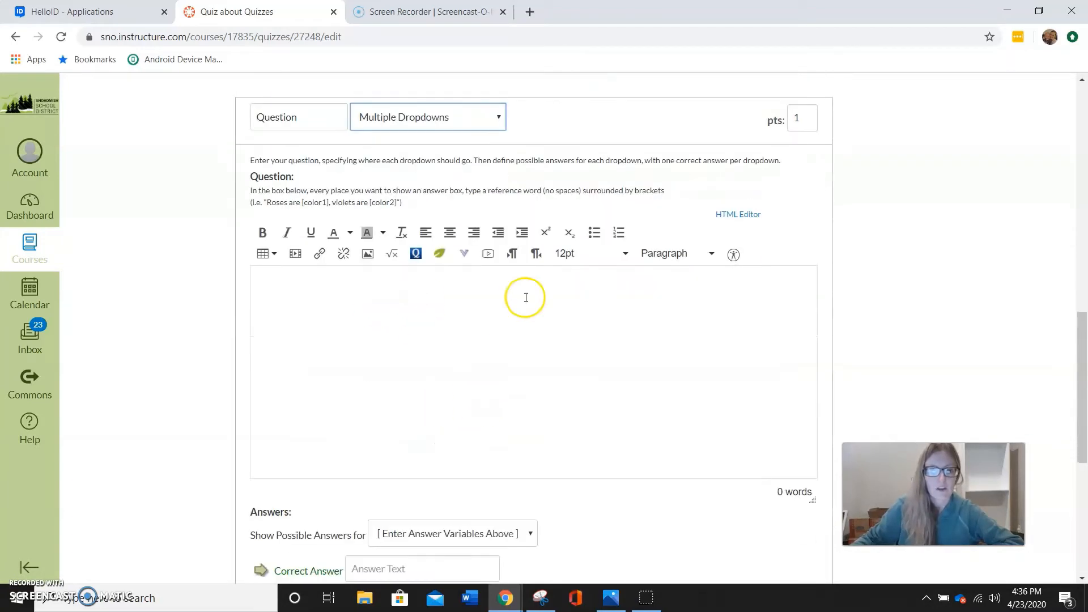
left_click(490, 288)
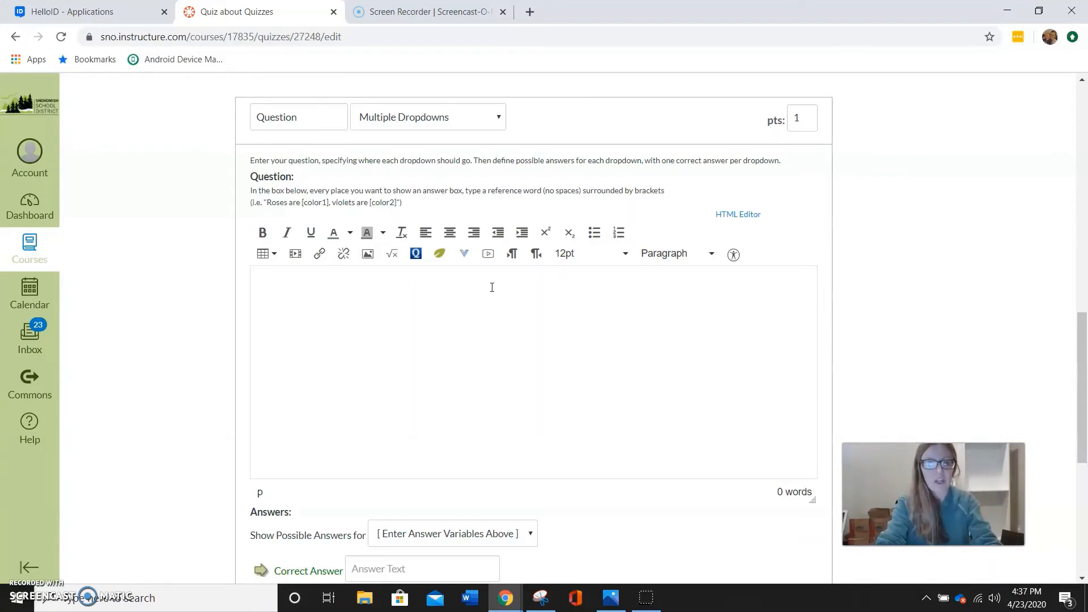
type("s. Hame")
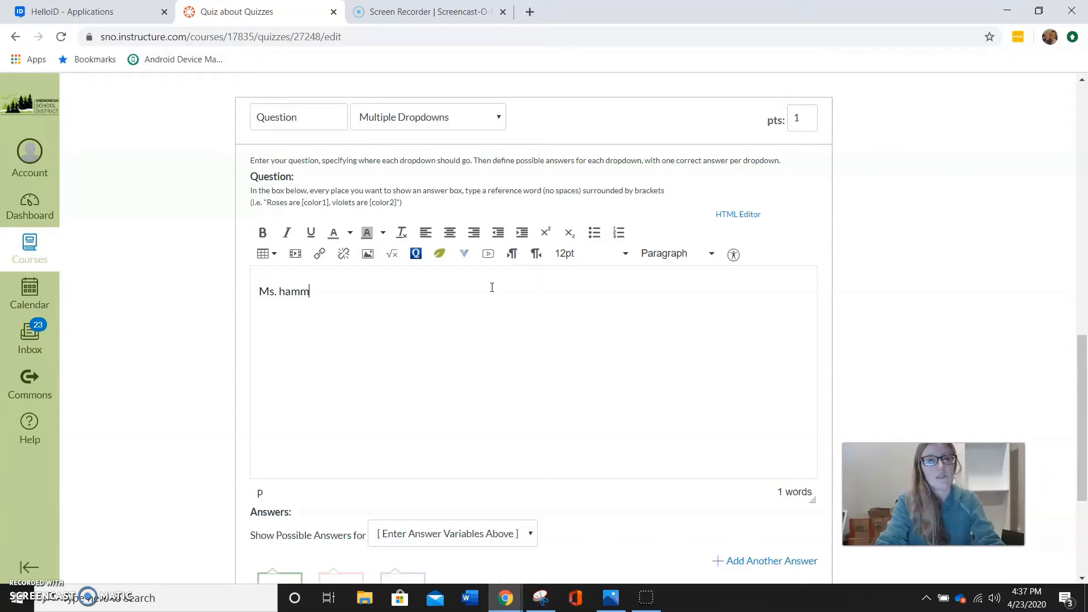
key("BackSpace")
key("BackSpace")
key("BackSpace")
key("BackSpace")
type("Hammond's f")
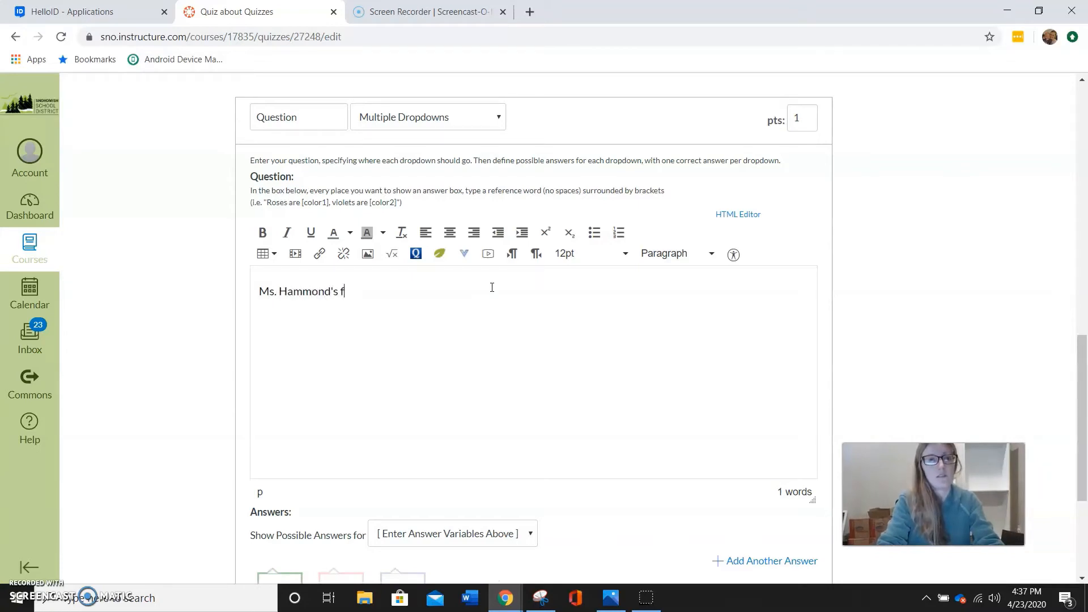
type("avorite ice cream is [b1], but Ms. Lacy's")
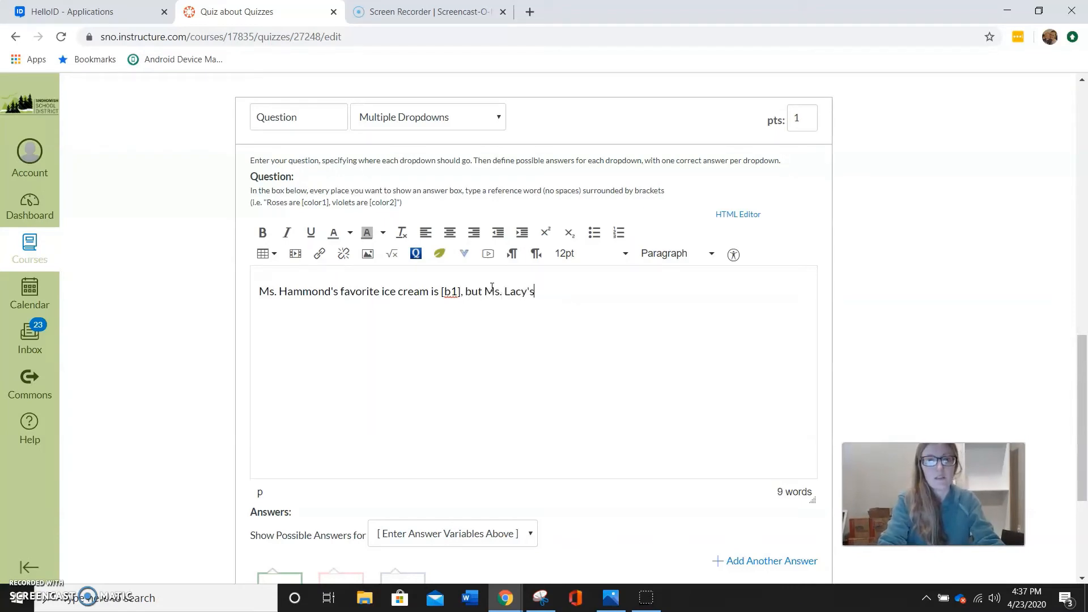
type("favorite ice cream is [b2].")
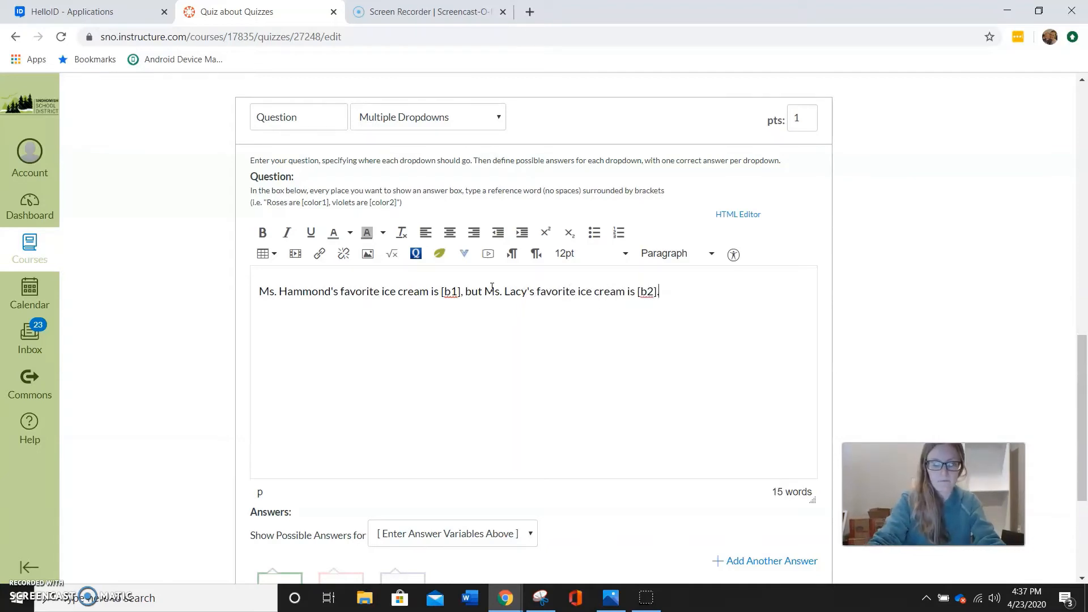
Insert the label "MUTLIPLE DROPDOWNS:" at the beginning of the question text
left_click(259, 291)
type("M")
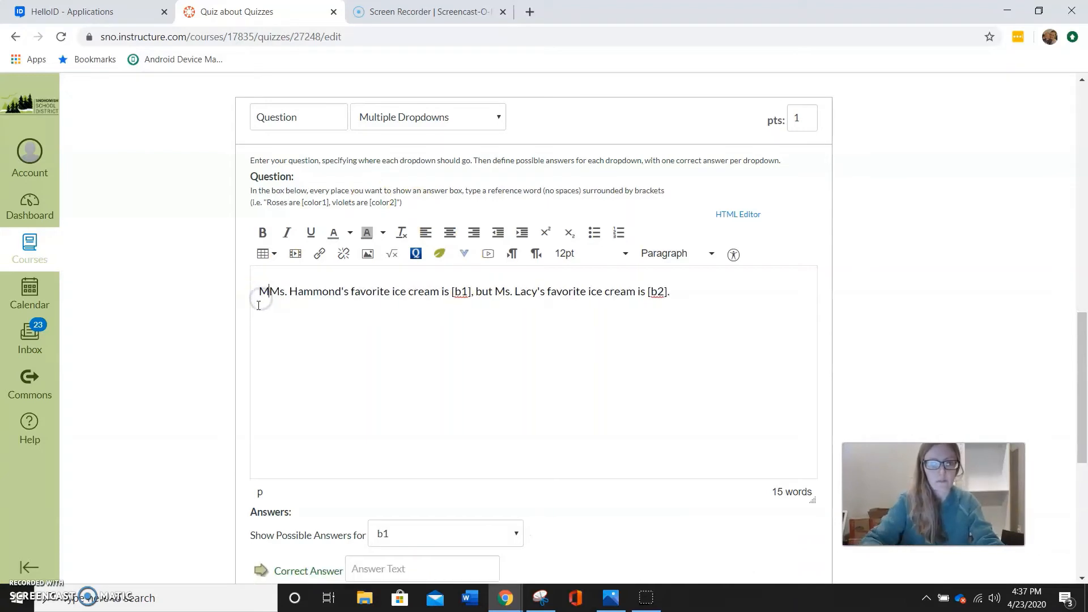
type("UTLIPL")
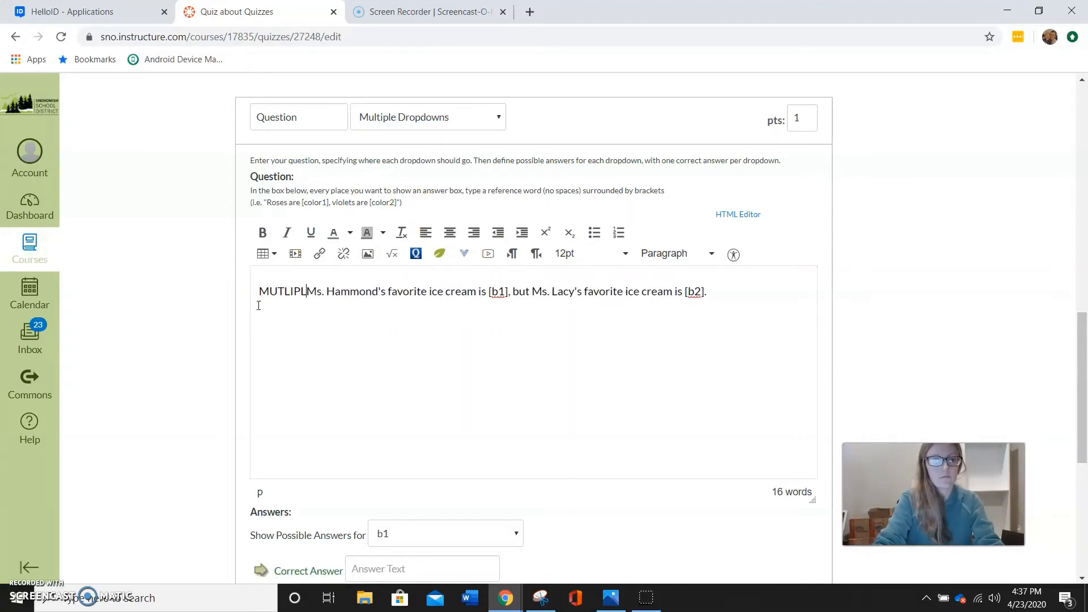
type("E DROPDOWNS:")
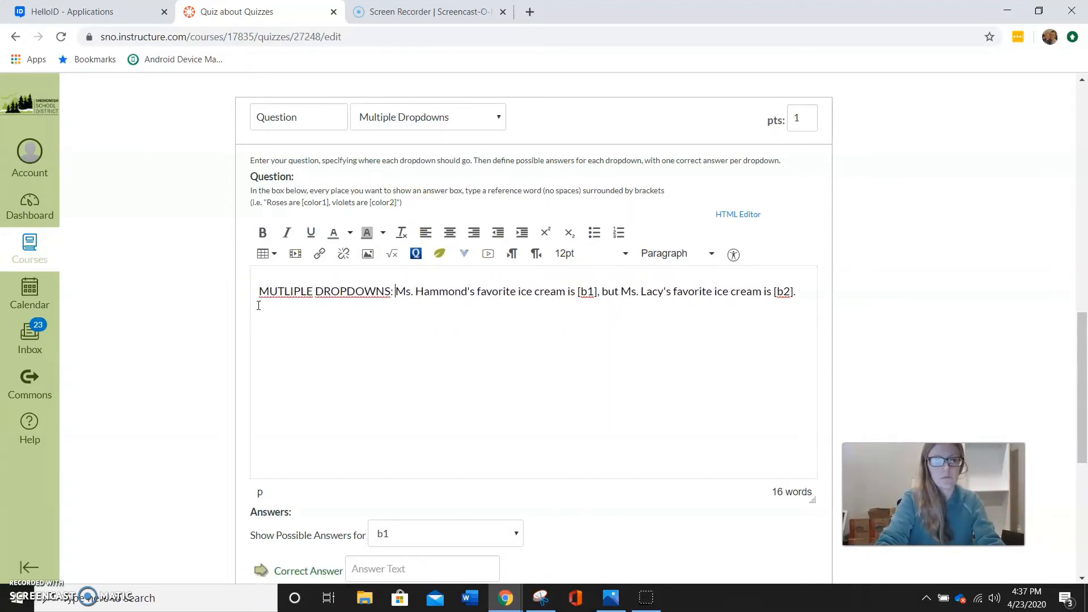
For dropdown b1, enter "vanilla" as the correct answer and "mint" and "spinach" as the other possible answers
scroll(377, 440, "down", 3)
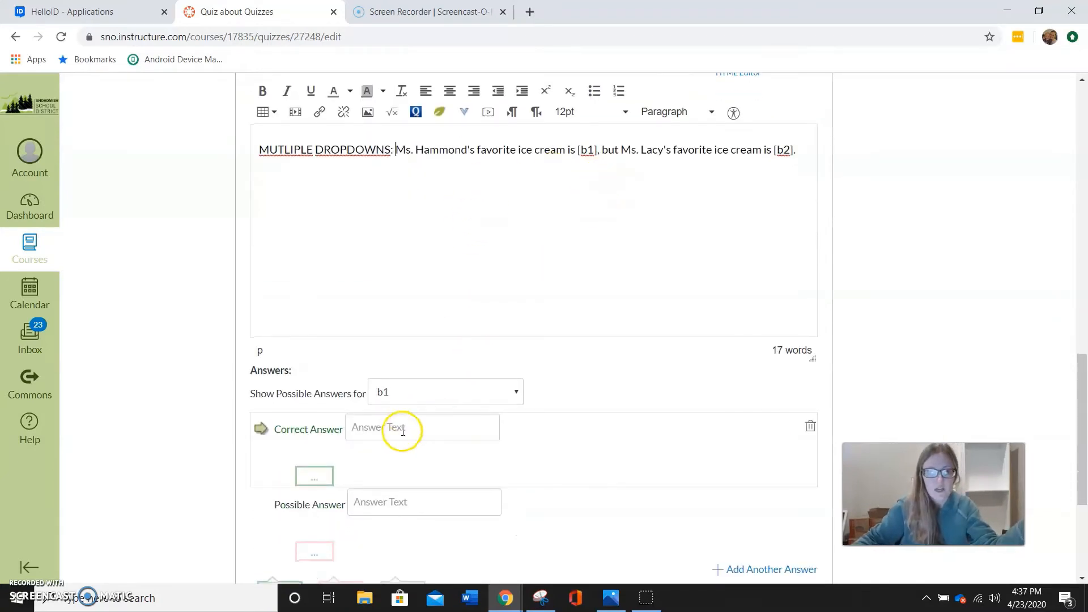
left_click(402, 429)
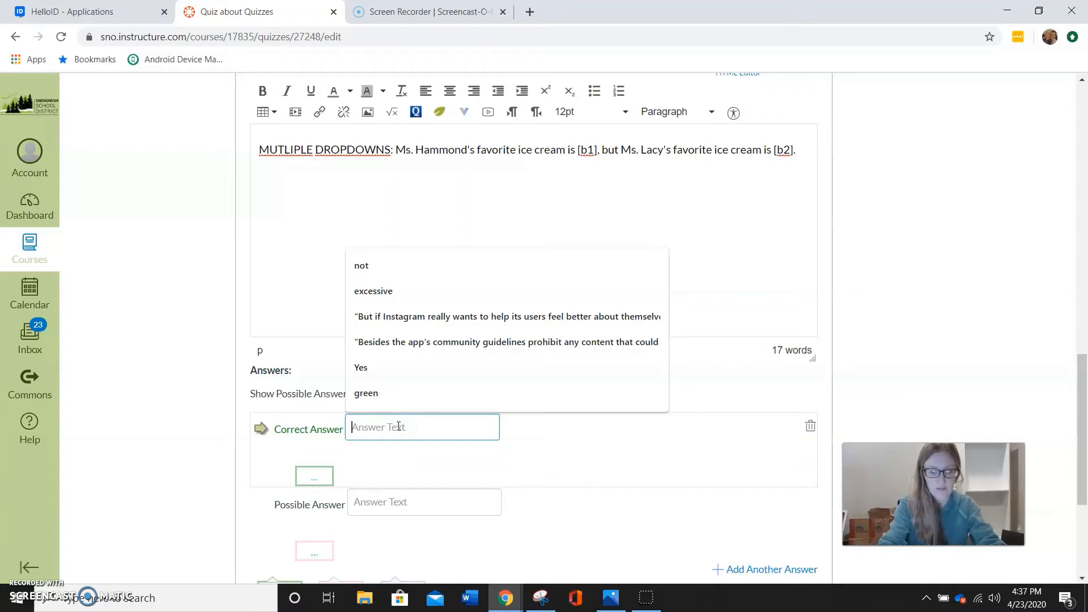
type("vanilla")
scroll(395, 437, "down", 1)
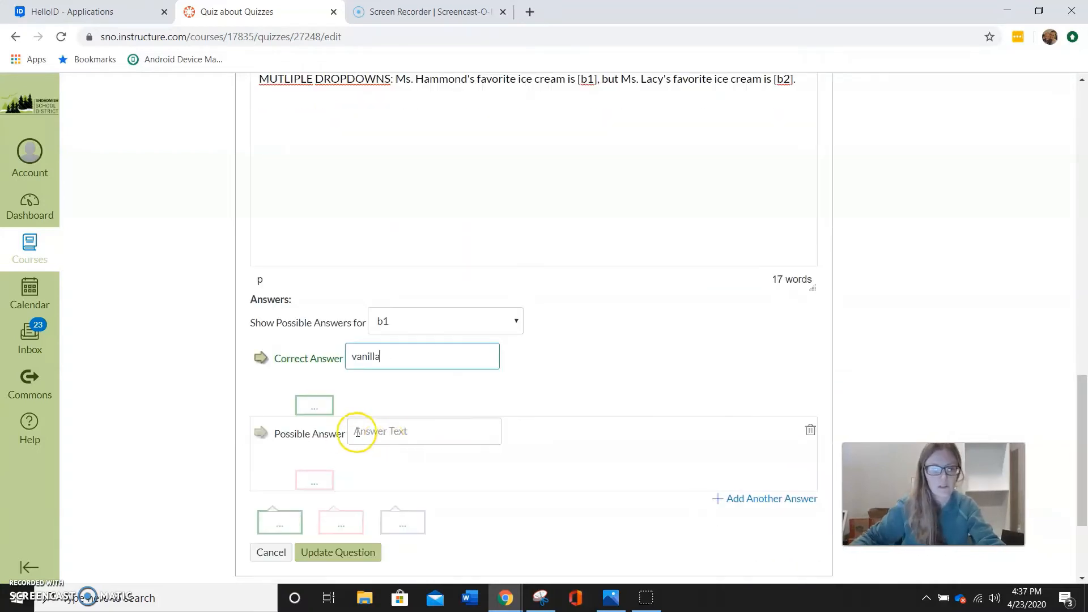
left_click(377, 437)
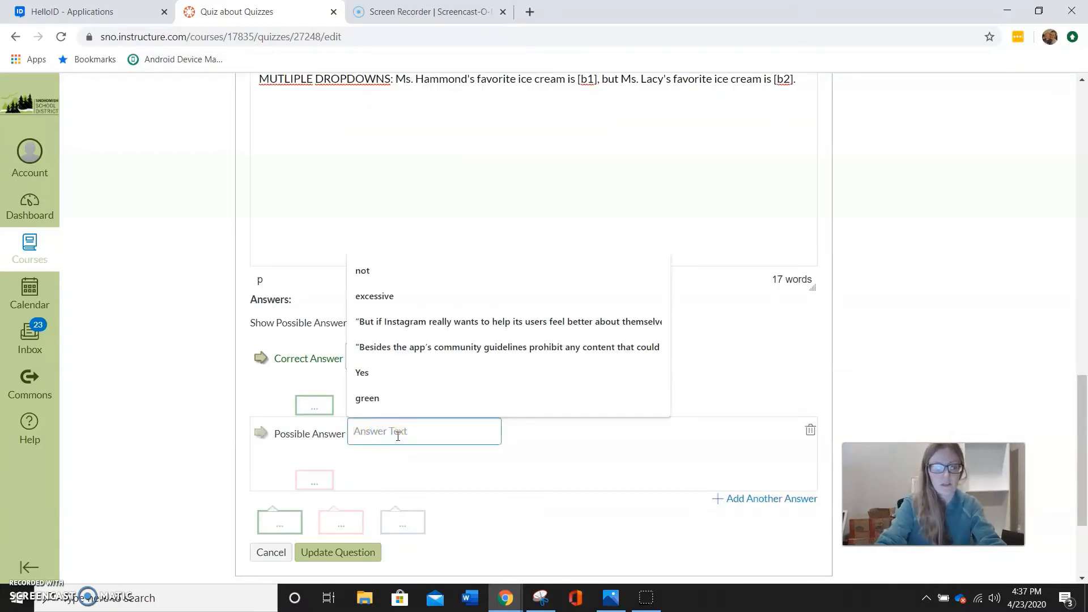
type("mint")
left_click(766, 501)
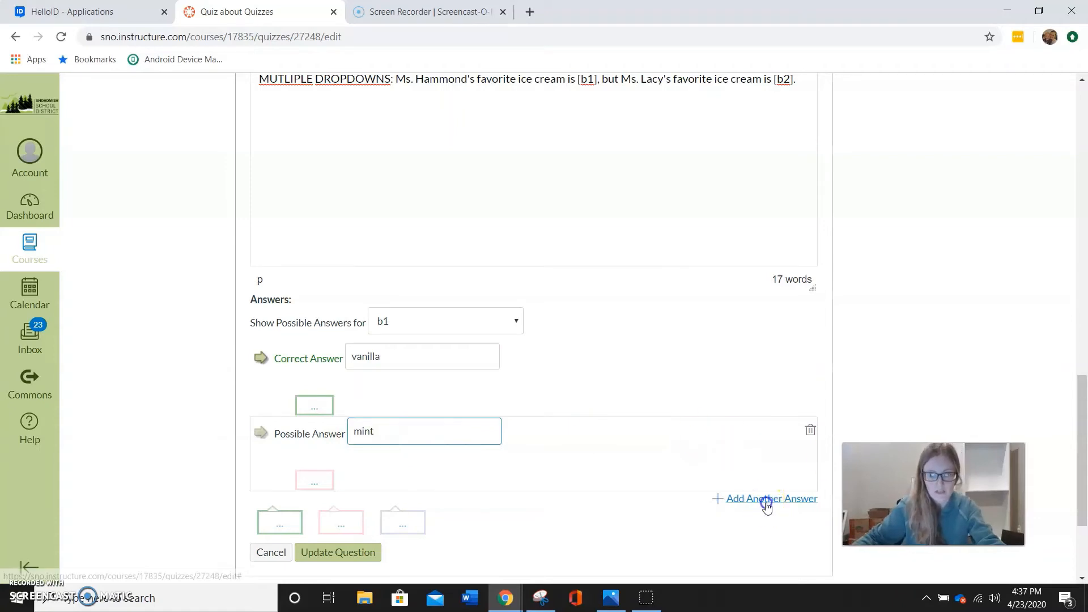
scroll(567, 476, "down", 1)
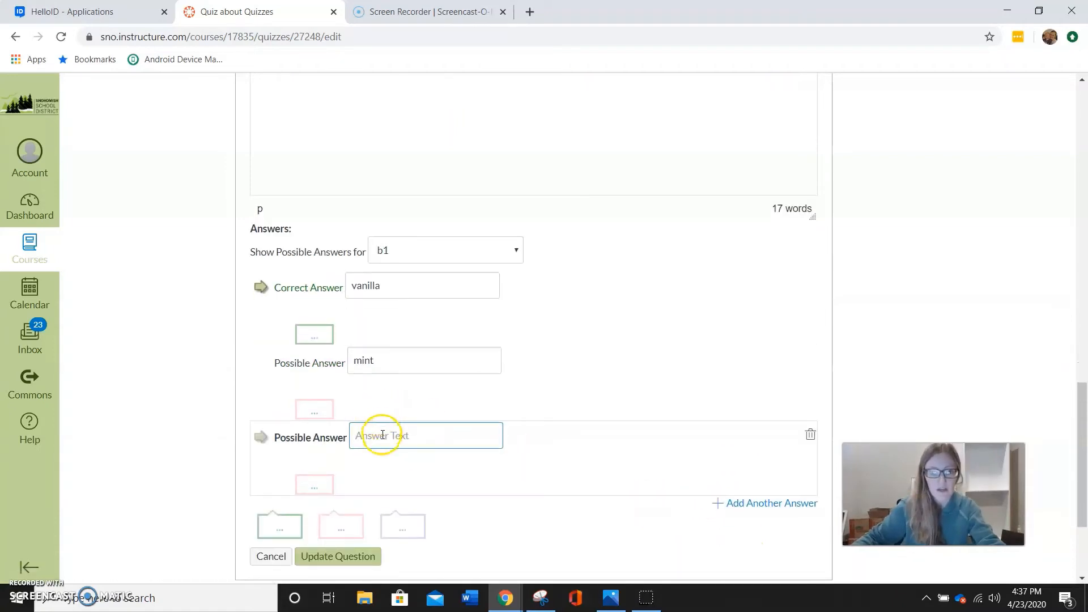
left_click(382, 435)
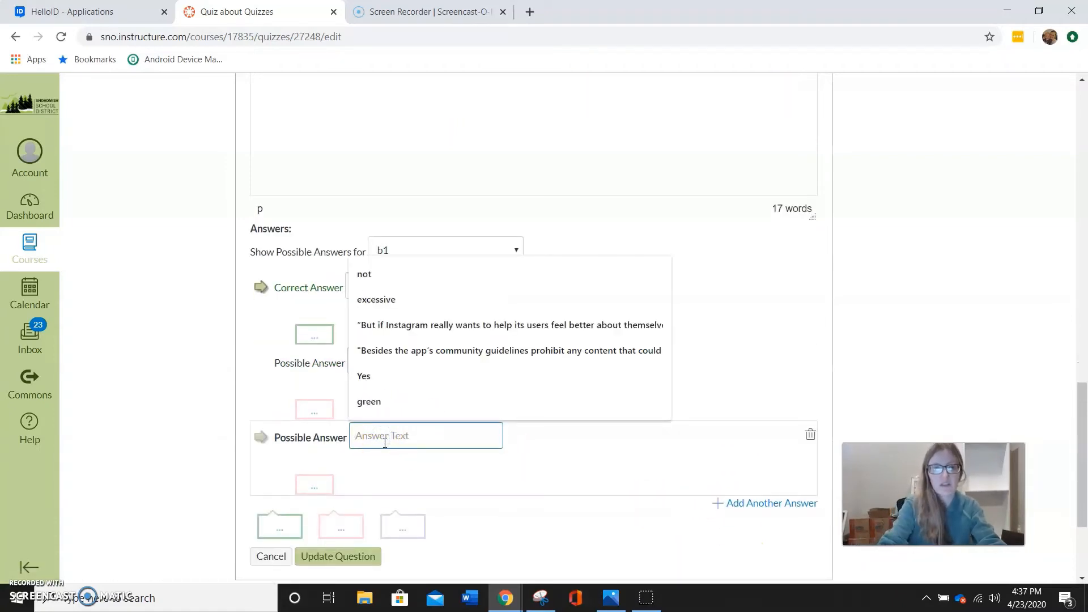
type("spinach")
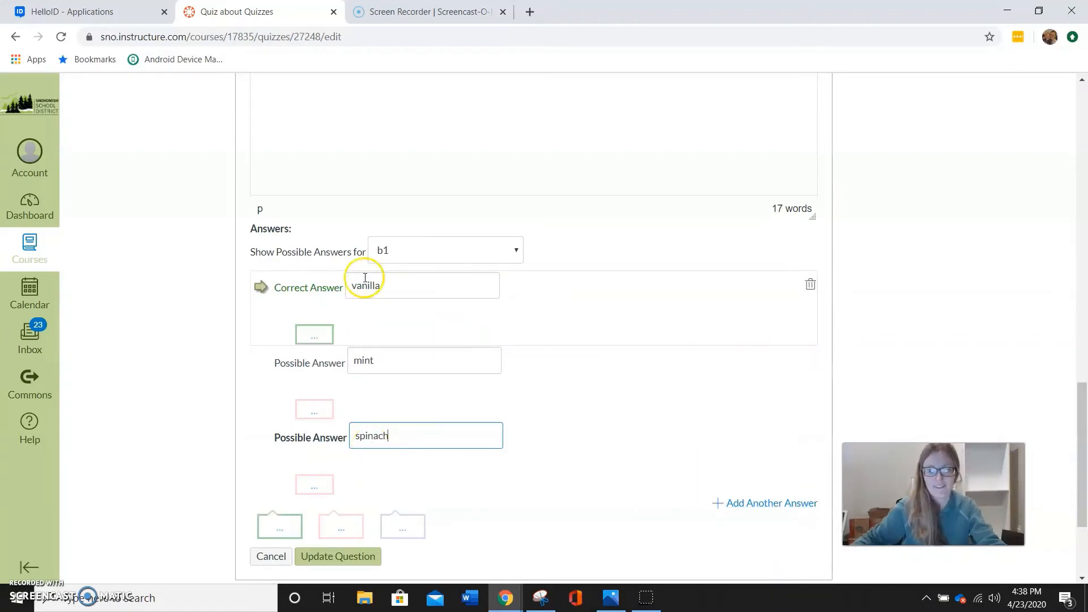
Switch to the answers for dropdown b2 and enter "mango" as the correct answer and "chocolate" as an incorrect one
scroll(518, 287, "up", 1)
left_click(514, 324)
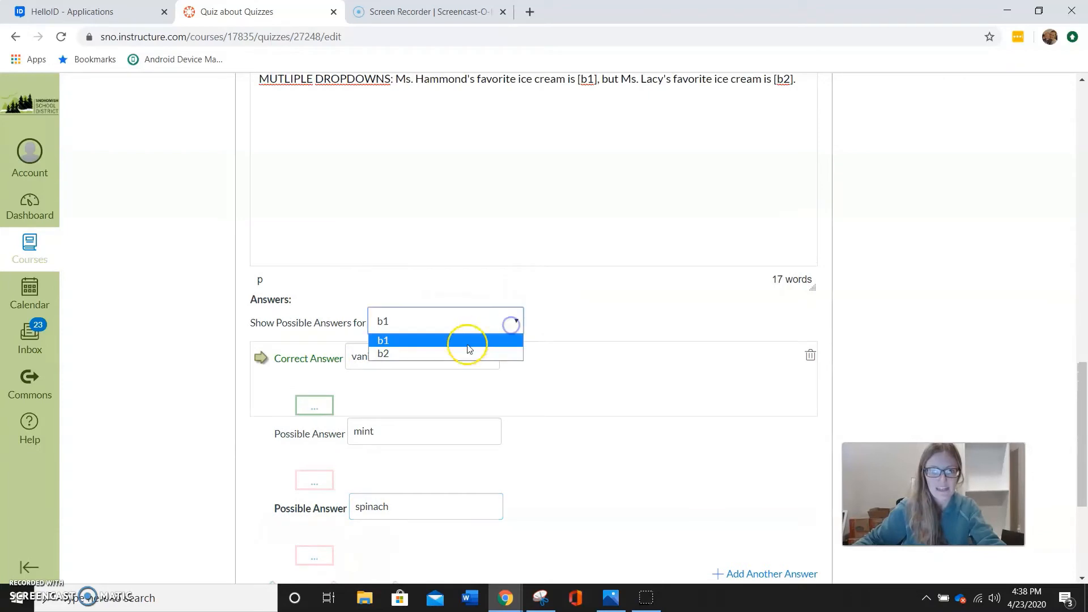
left_click(459, 351)
left_click(406, 356)
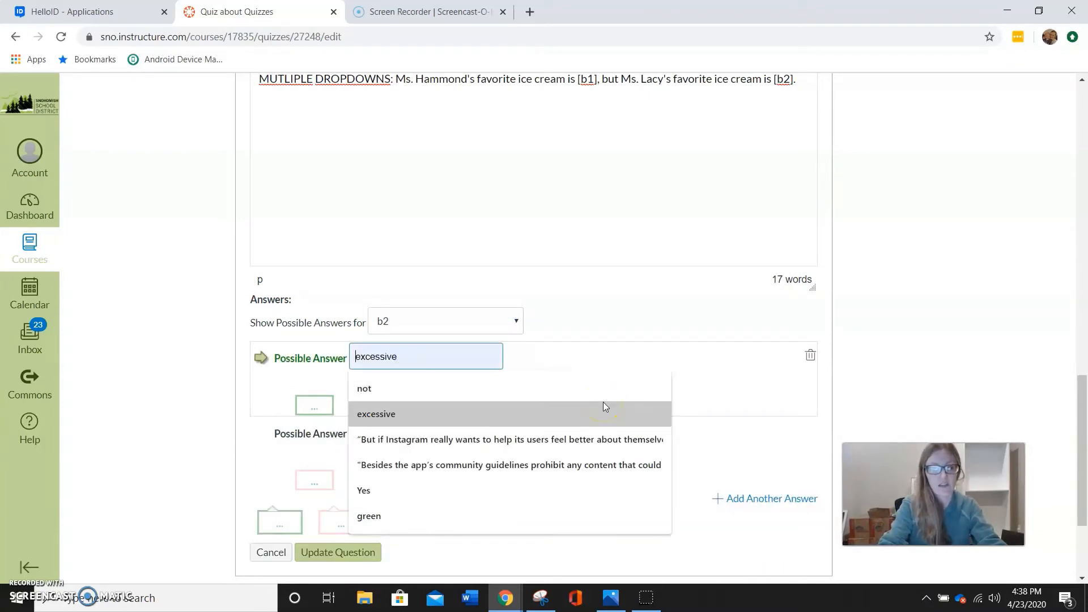
type("mango")
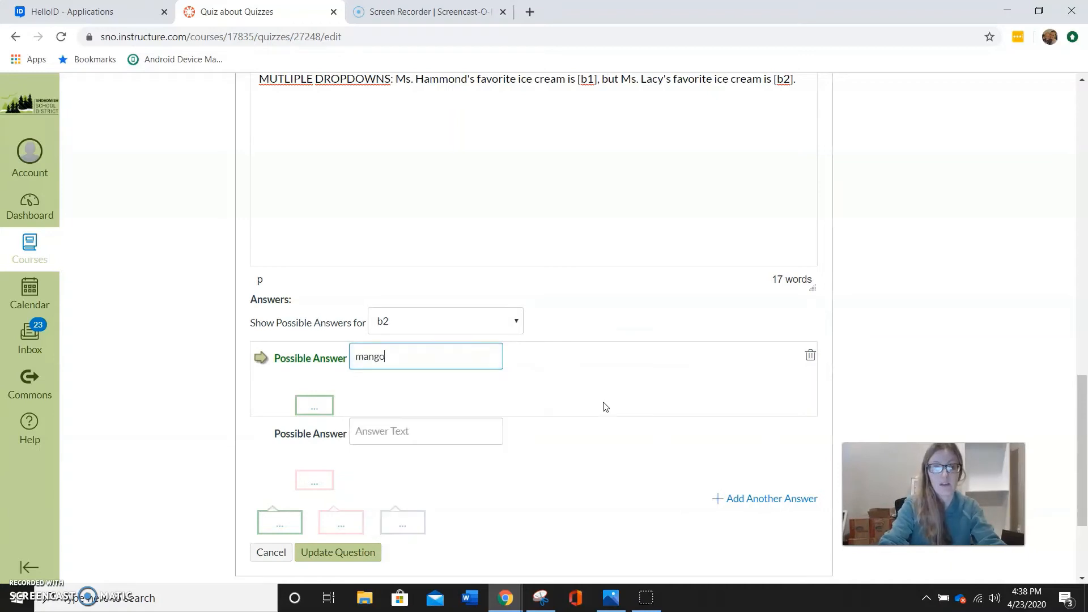
left_click(419, 429)
type("choc")
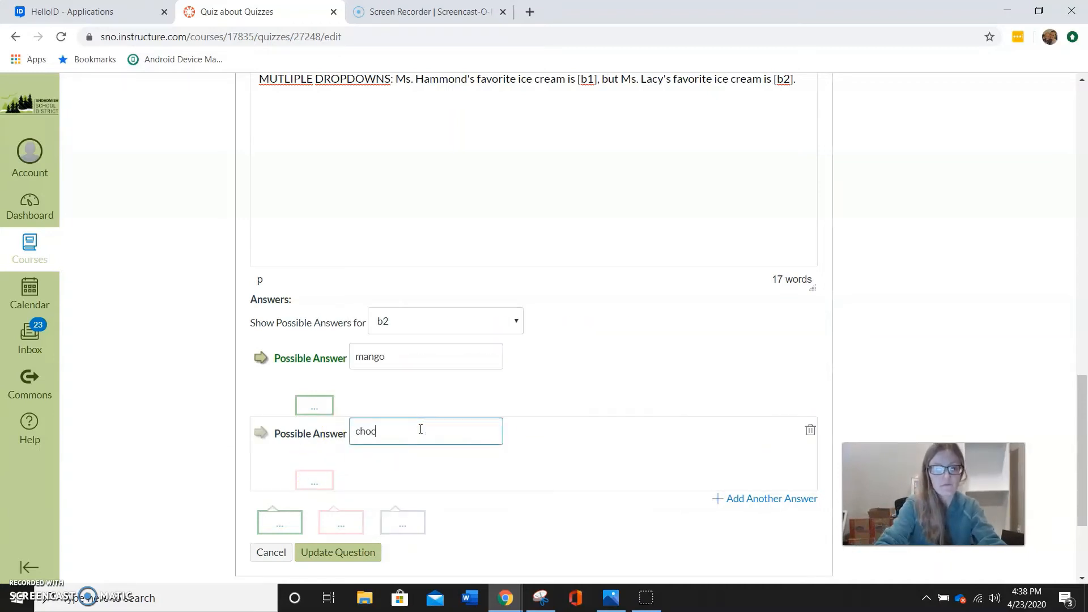
type("olate")
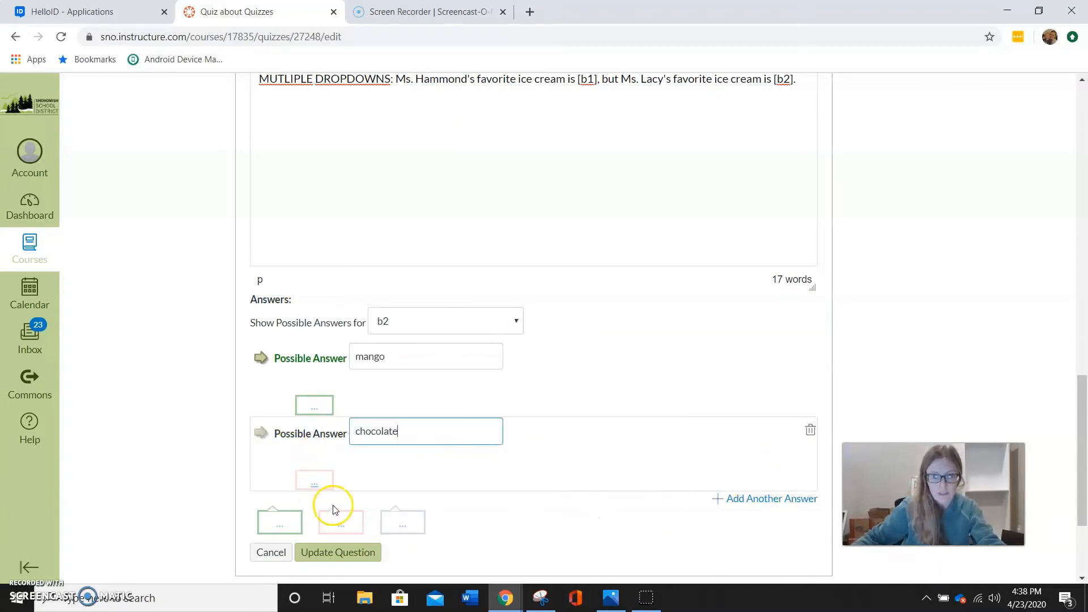
Add "matcha" and "chai" as two more incorrect answers for b2 and update the question
left_click(770, 499)
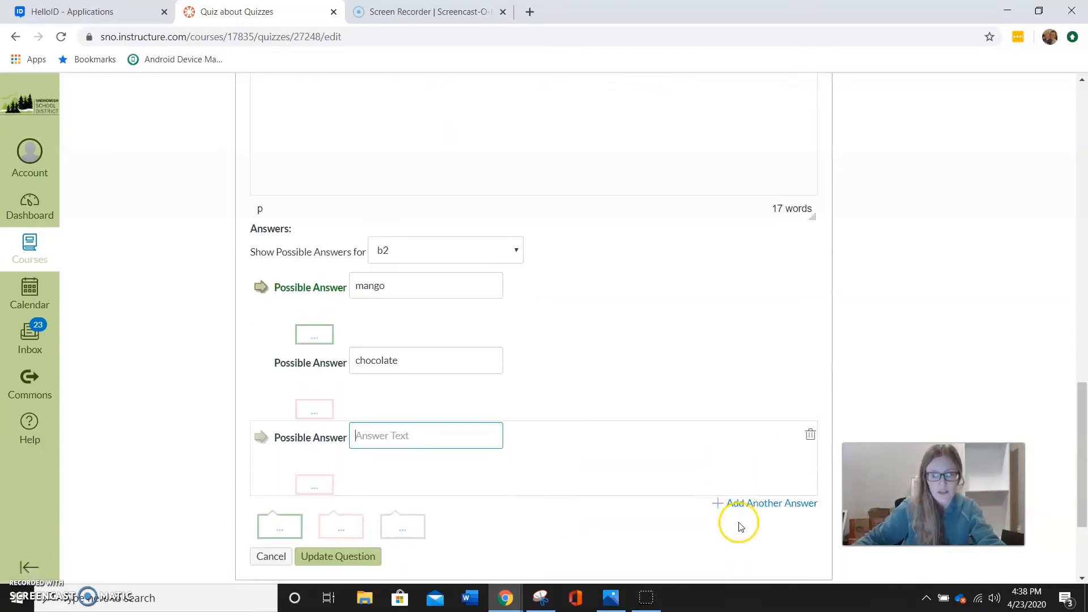
left_click(750, 509)
left_click(377, 432)
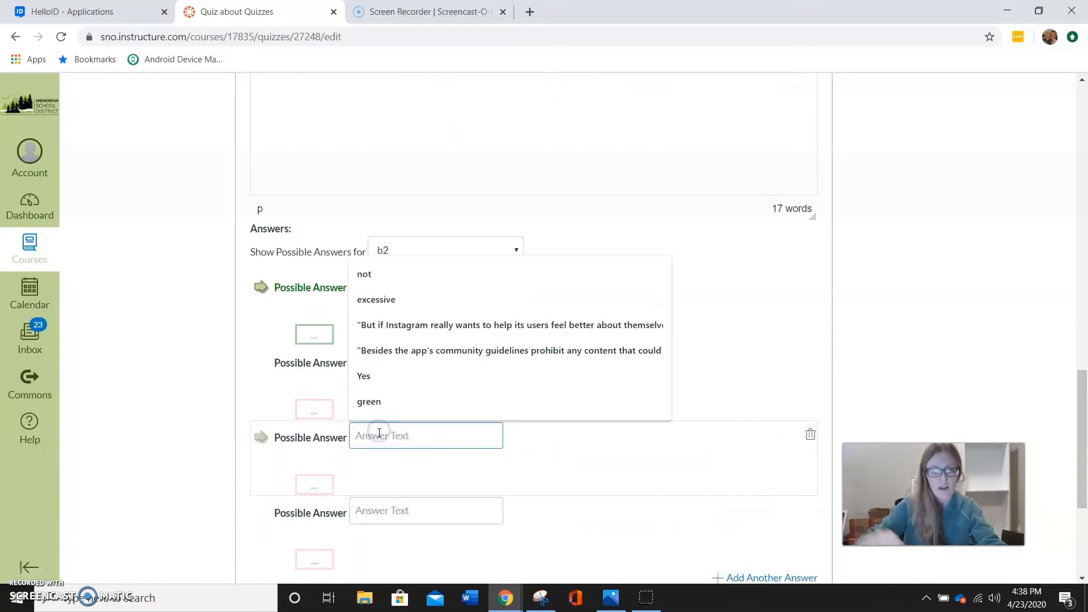
type("matcha")
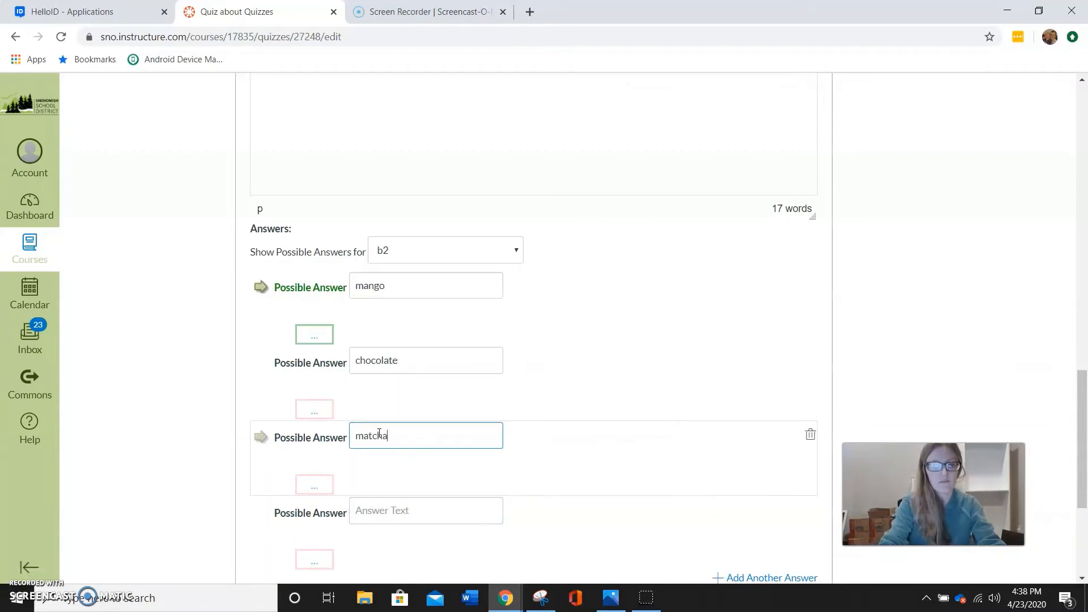
left_click(401, 513)
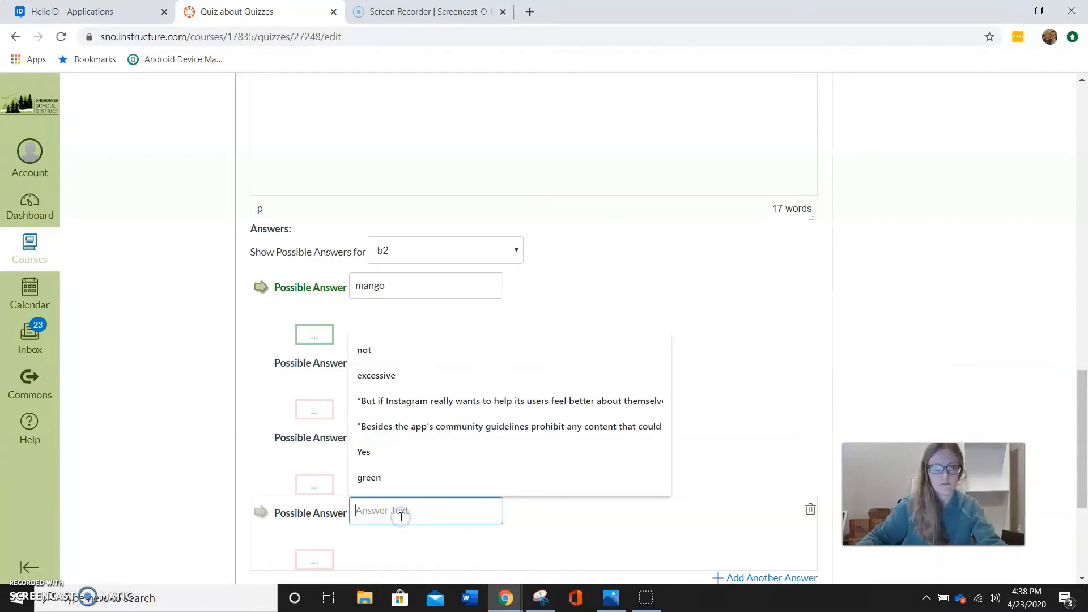
type("chai")
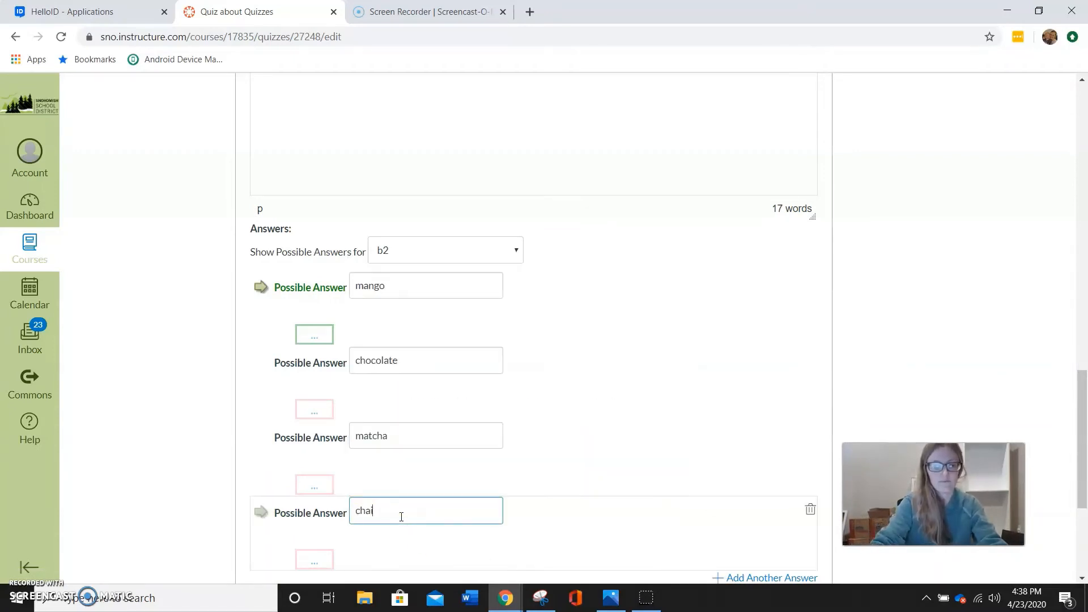
scroll(586, 333, "down", 1)
scroll(608, 389, "down", 1)
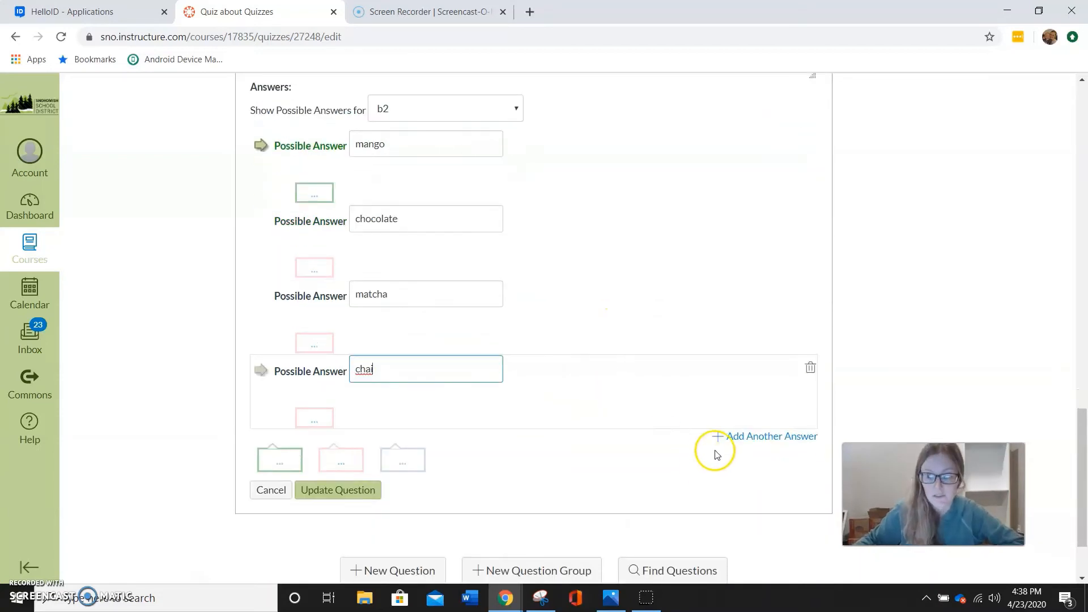
left_click(333, 495)
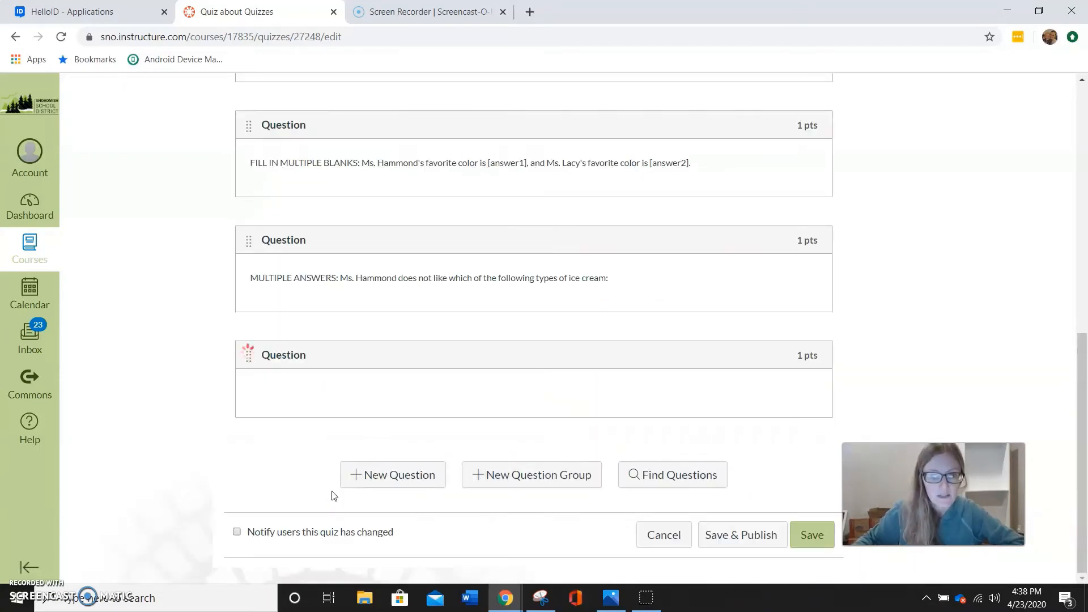
Add a seventh question to the quiz and set its type to Matching
left_click(394, 478)
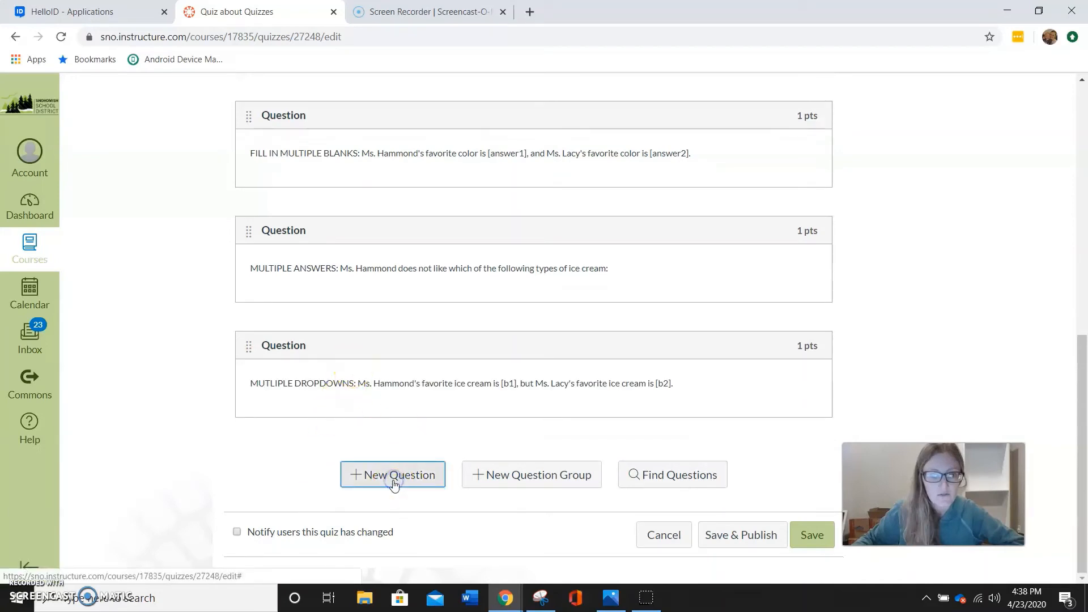
left_click(430, 334)
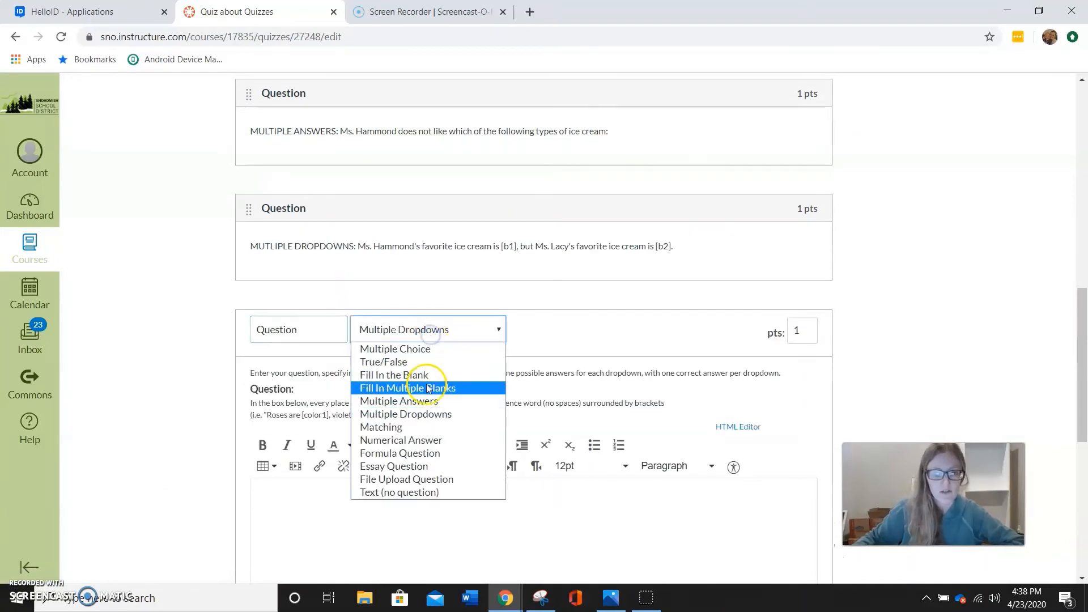
left_click(431, 429)
Enter the matching question's text as "MATCHING: Match the correct favorite type of pizza to each teacher."
scroll(446, 433, "down", 3)
left_click(434, 408)
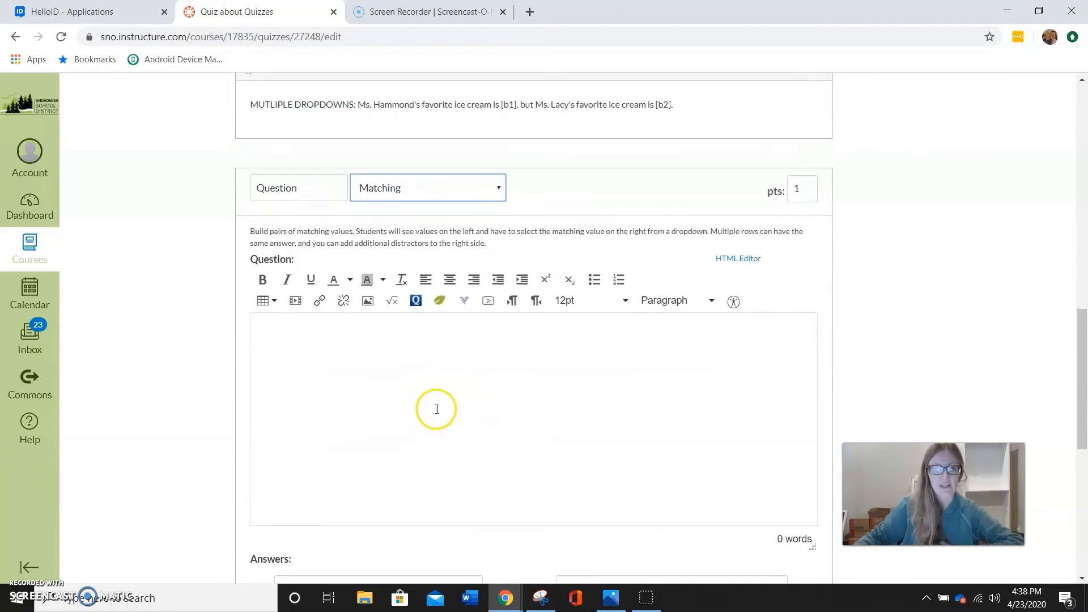
type("MA")
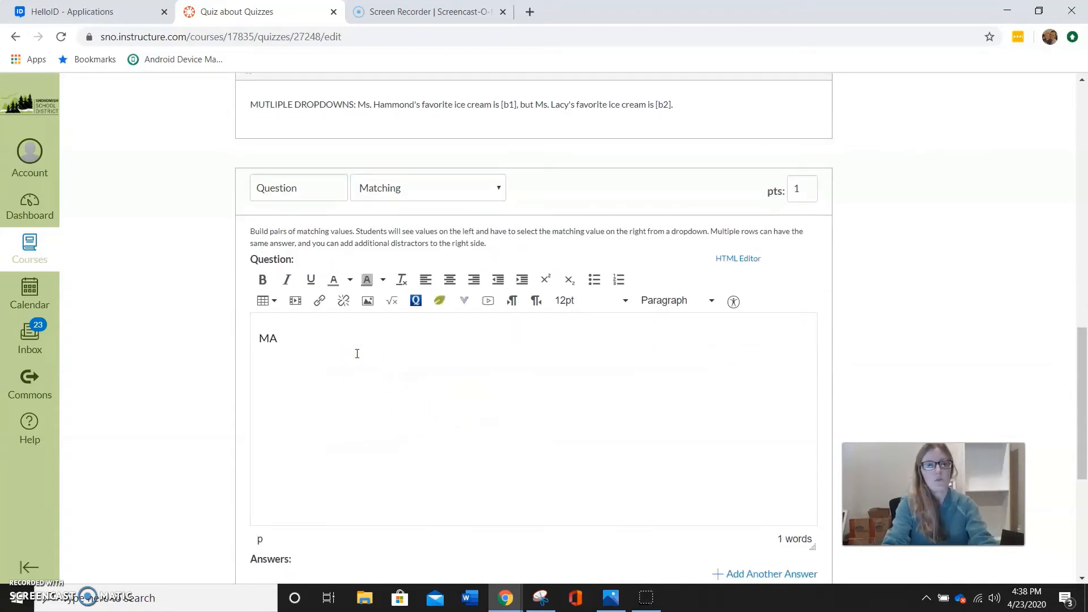
type("TCHIING:")
key("BackSpace")
key("BackSpace")
key("BackSpace")
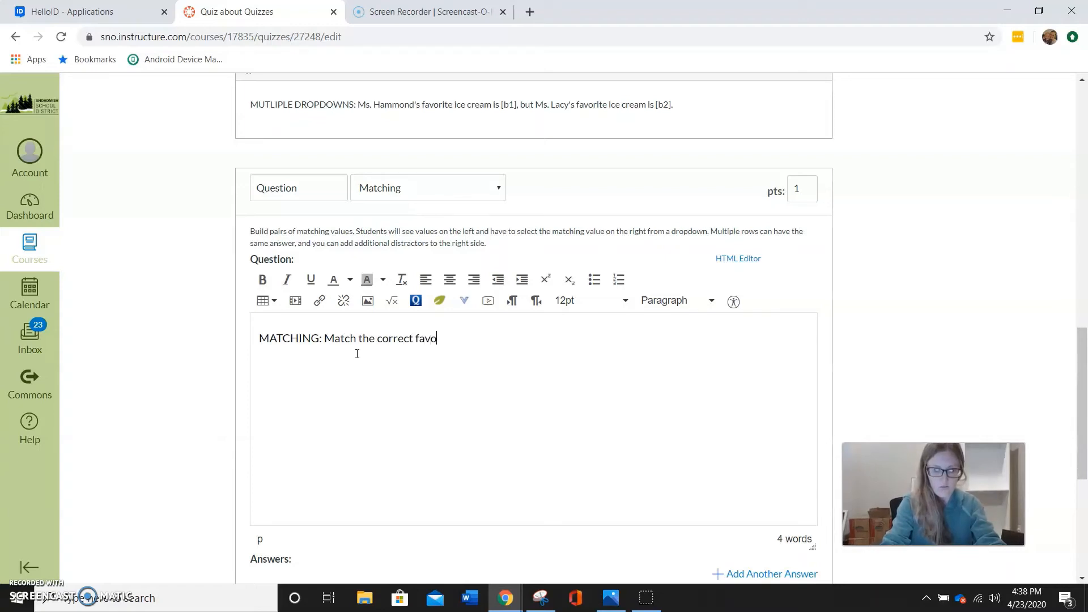
type("type of pizz")
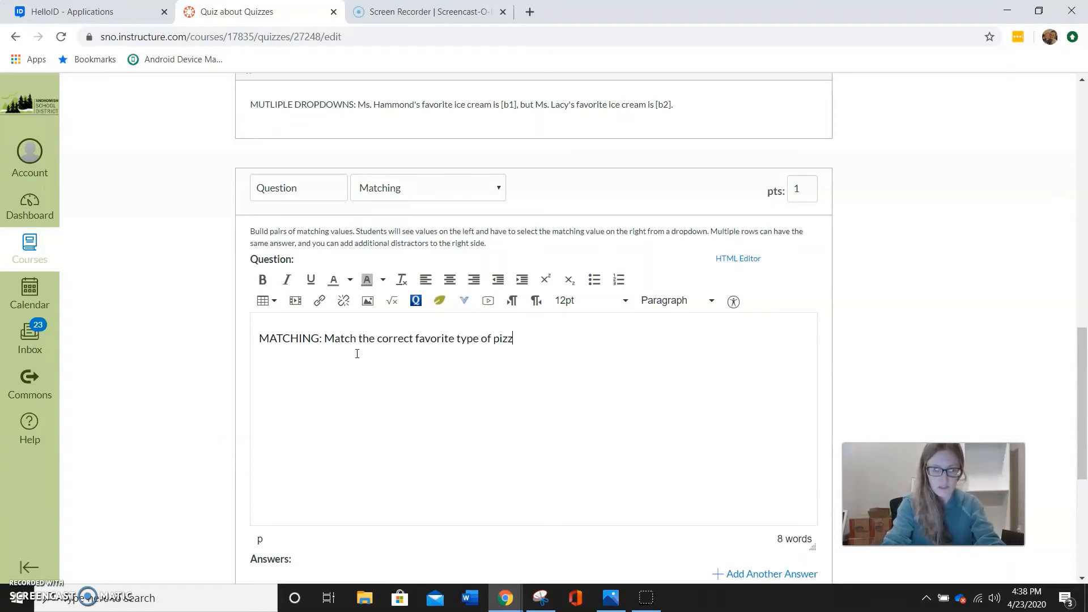
type("a to each t")
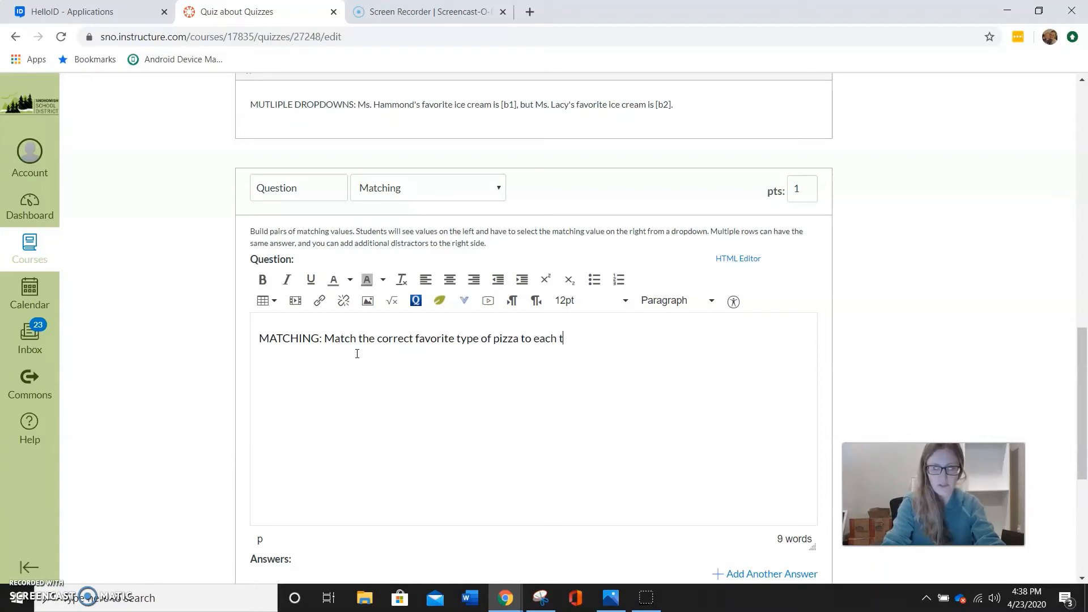
type("eacher.")
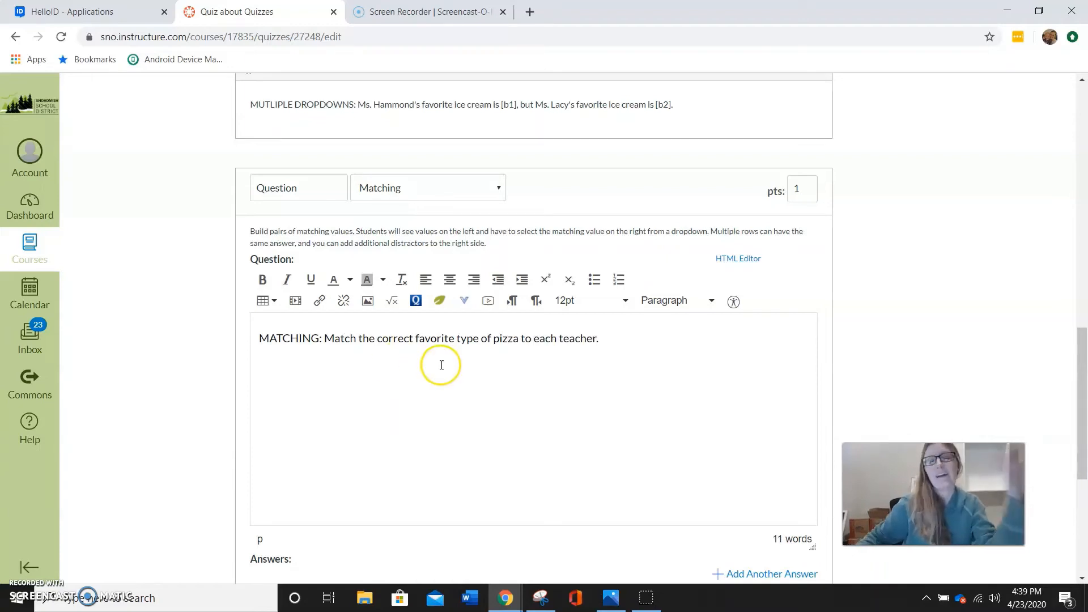
Add five empty answer pairs to the matching question
scroll(552, 371, "down", 1)
scroll(551, 371, "down", 4)
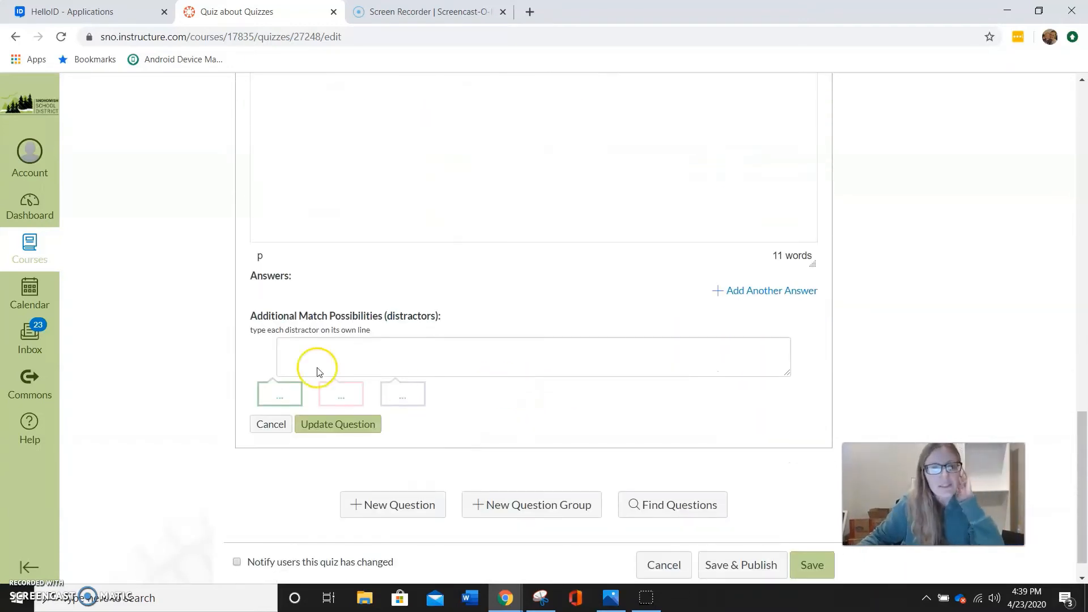
left_click(800, 292)
left_click(763, 359)
left_click(760, 425)
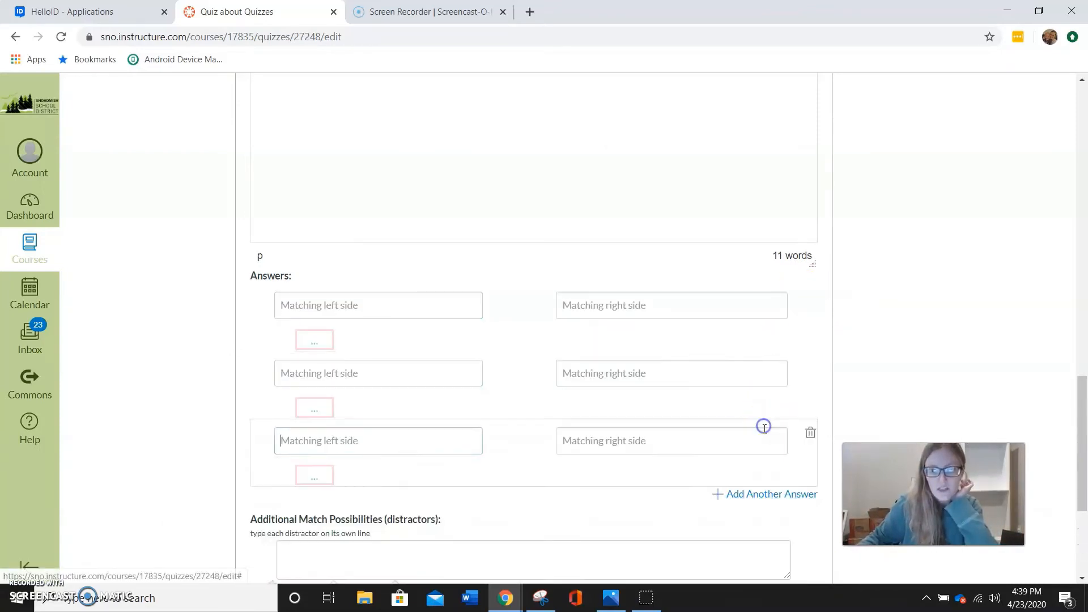
left_click(787, 504)
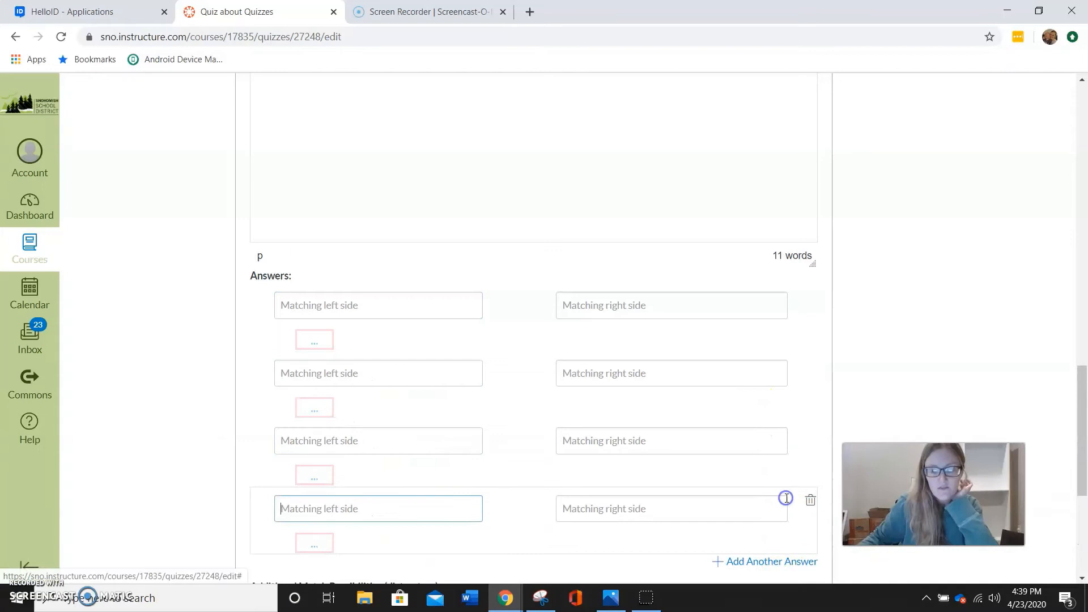
left_click(774, 560)
Fill the left side of all five matching pairs with teachers' surnames
scroll(539, 357, "down", 1)
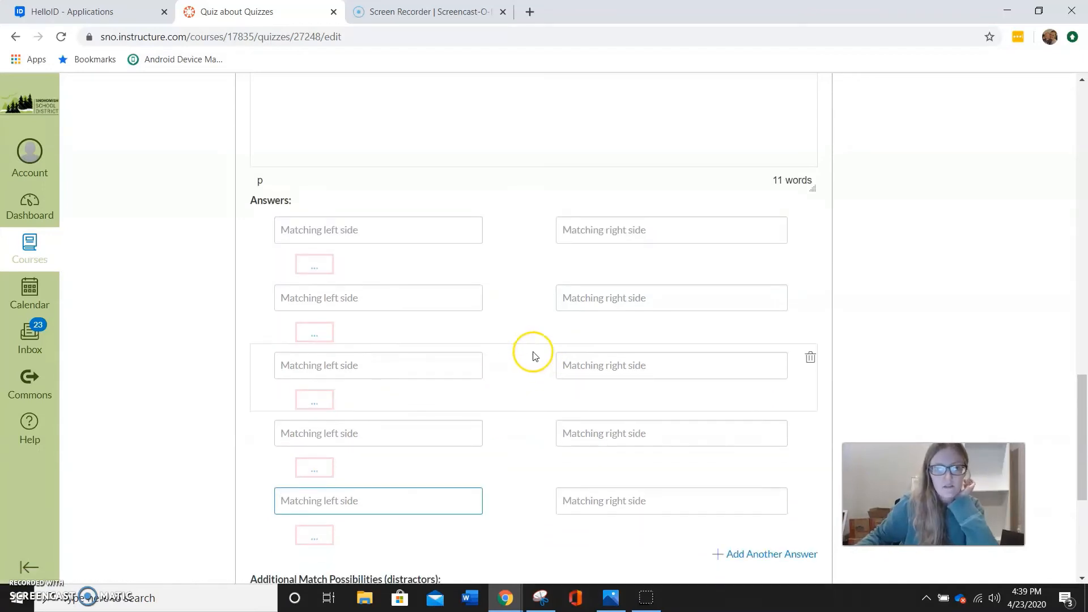
left_click(417, 232)
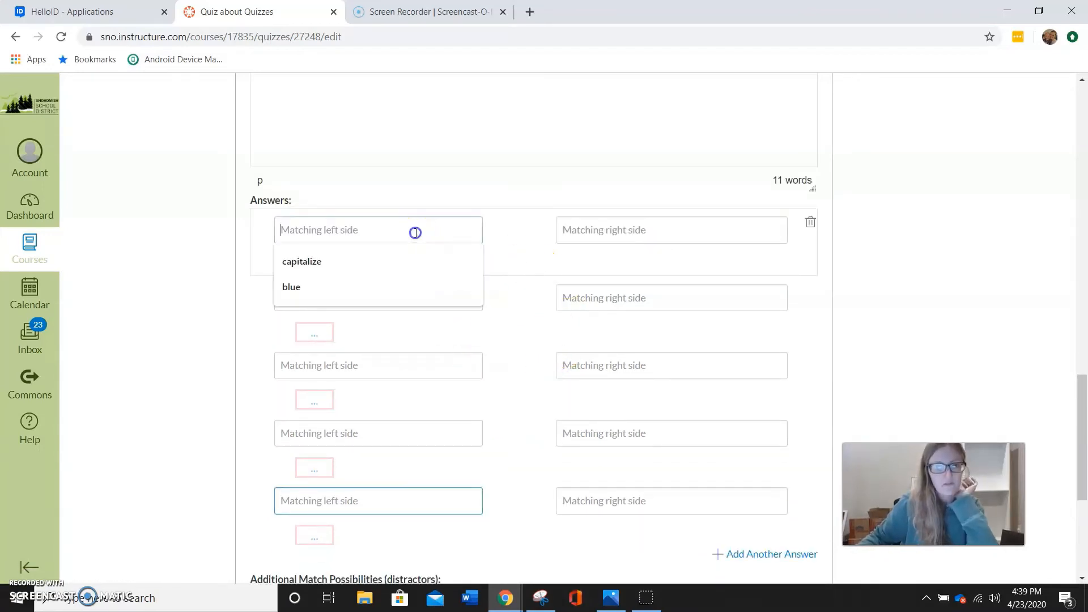
type("Williams")
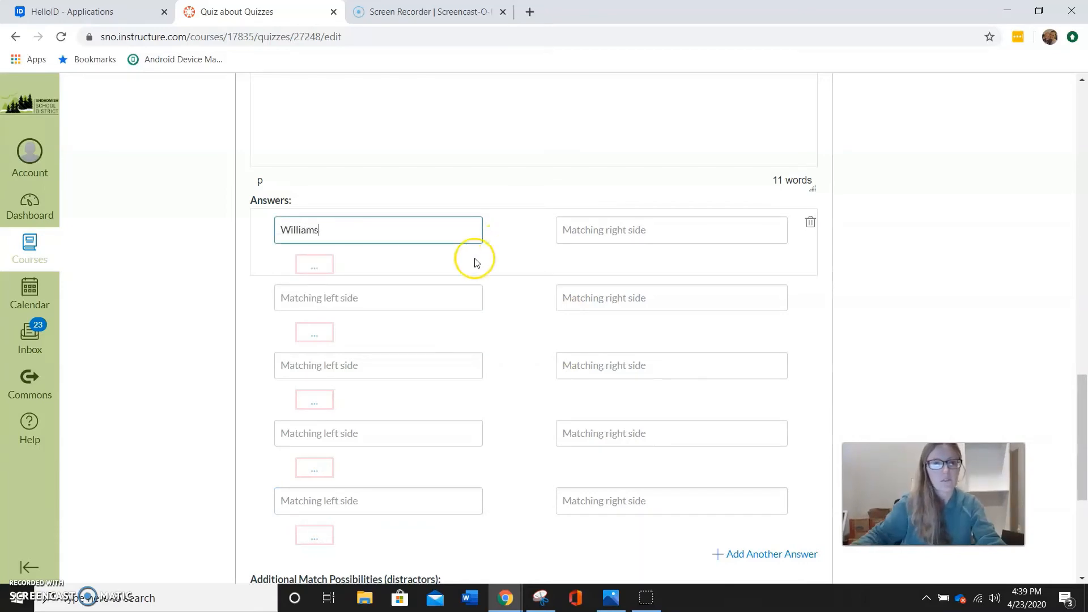
left_click(362, 308)
type("Lacy")
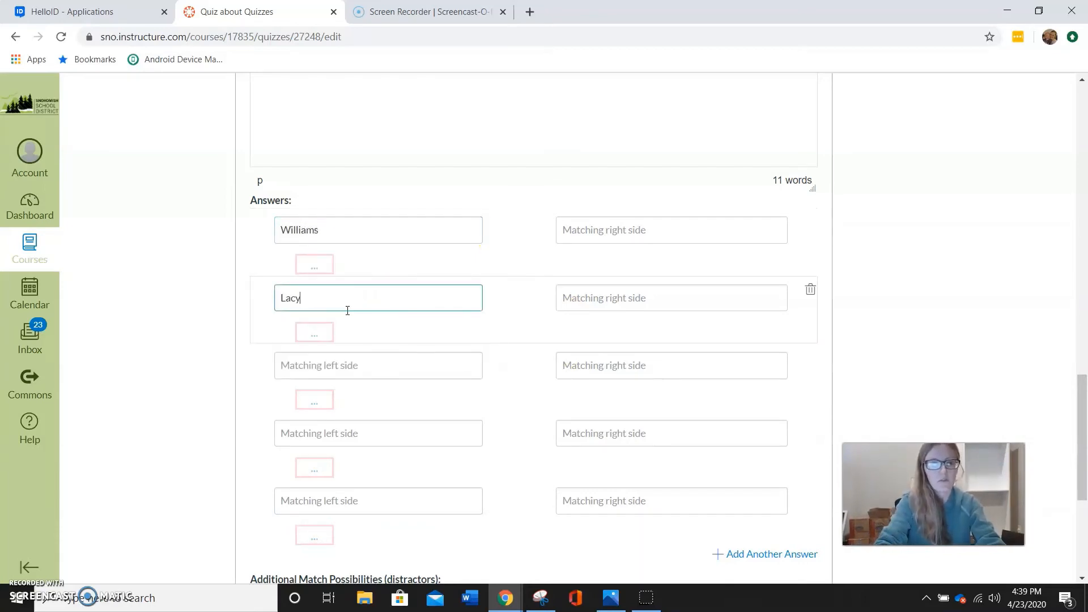
left_click(366, 369)
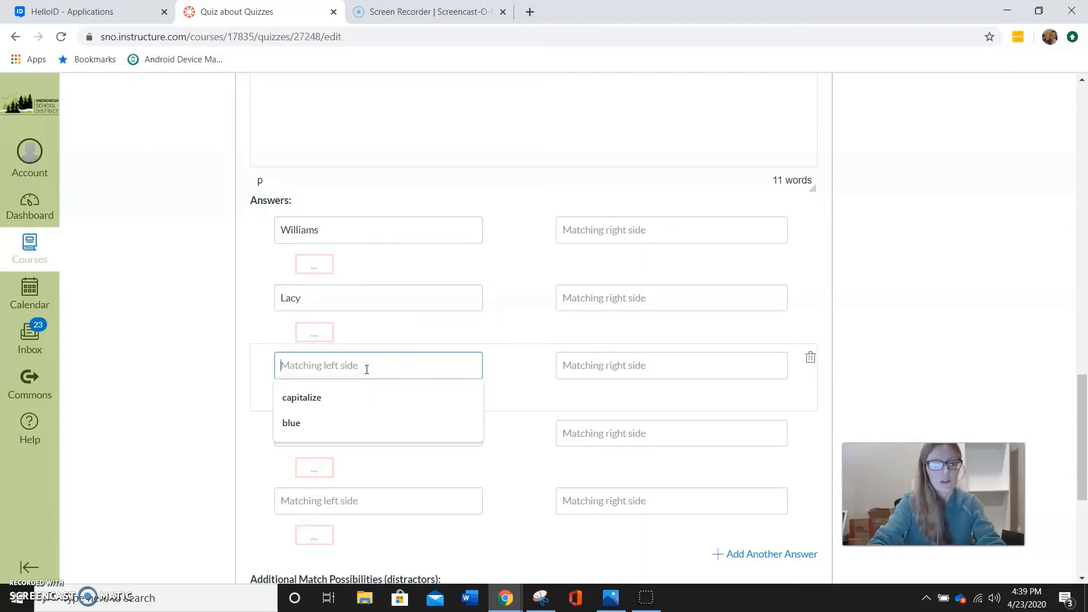
type("Bl")
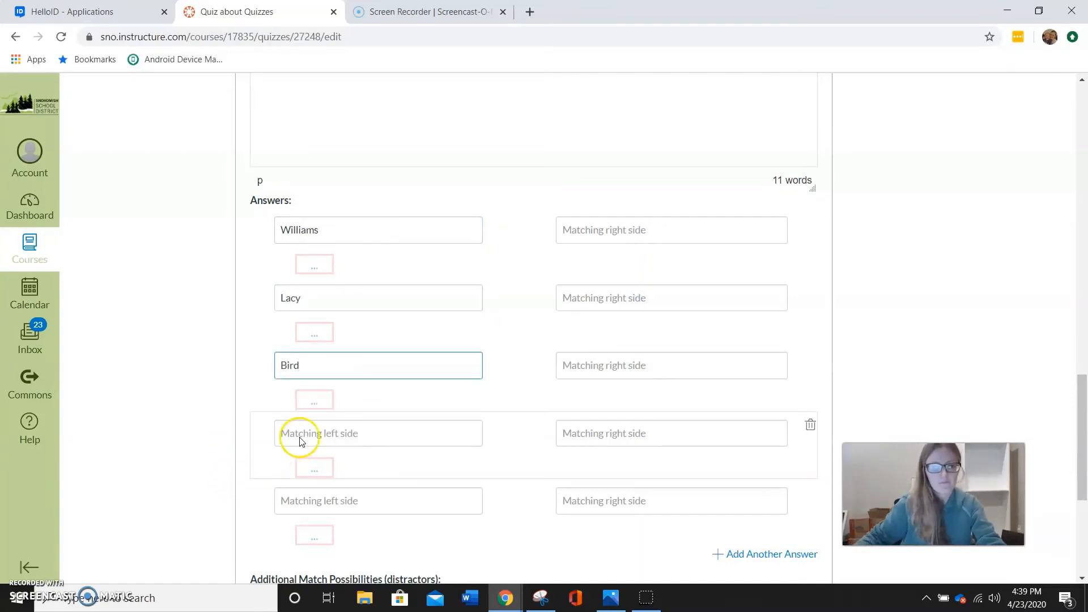
left_click(320, 423)
type("Hammond")
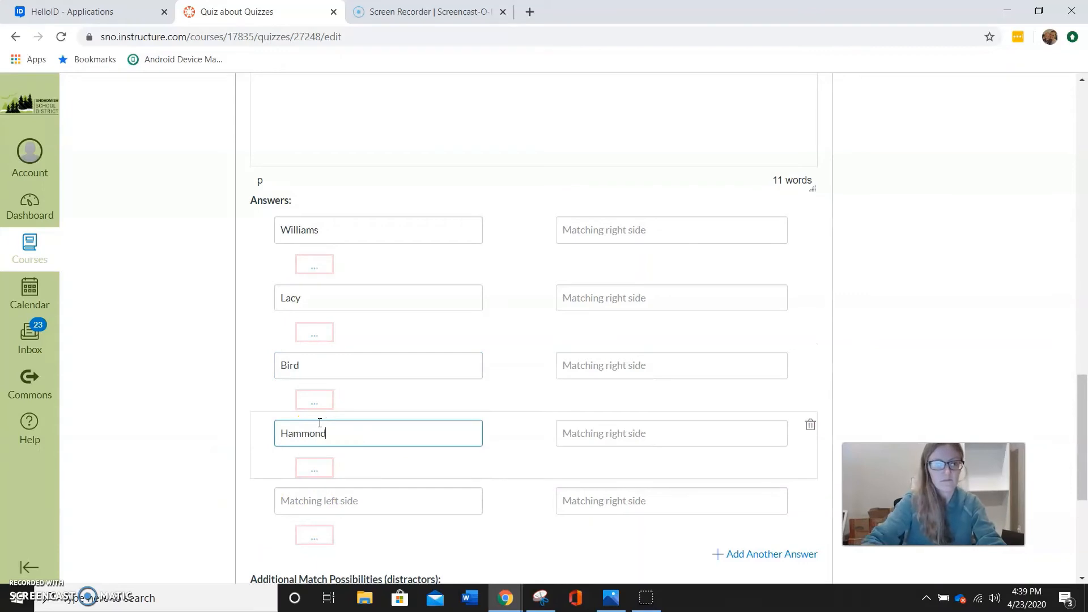
left_click(318, 501)
type("Lacy")
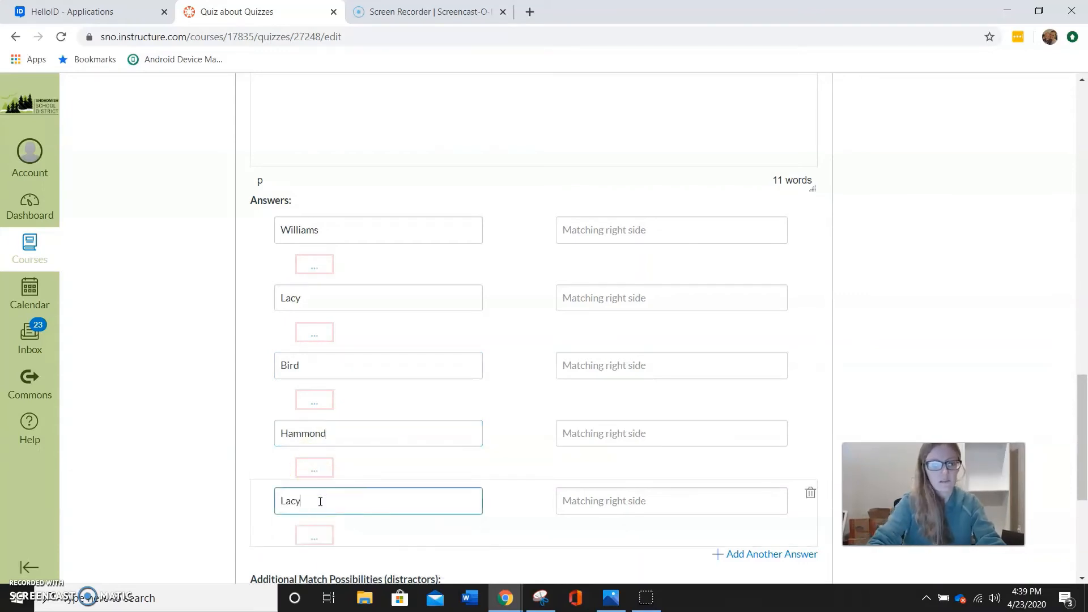
Enter "sardine", "BBQ chicken", "extra bacon" and "Hawaiian" as the right-side matches for the first four teachers
left_click(624, 230)
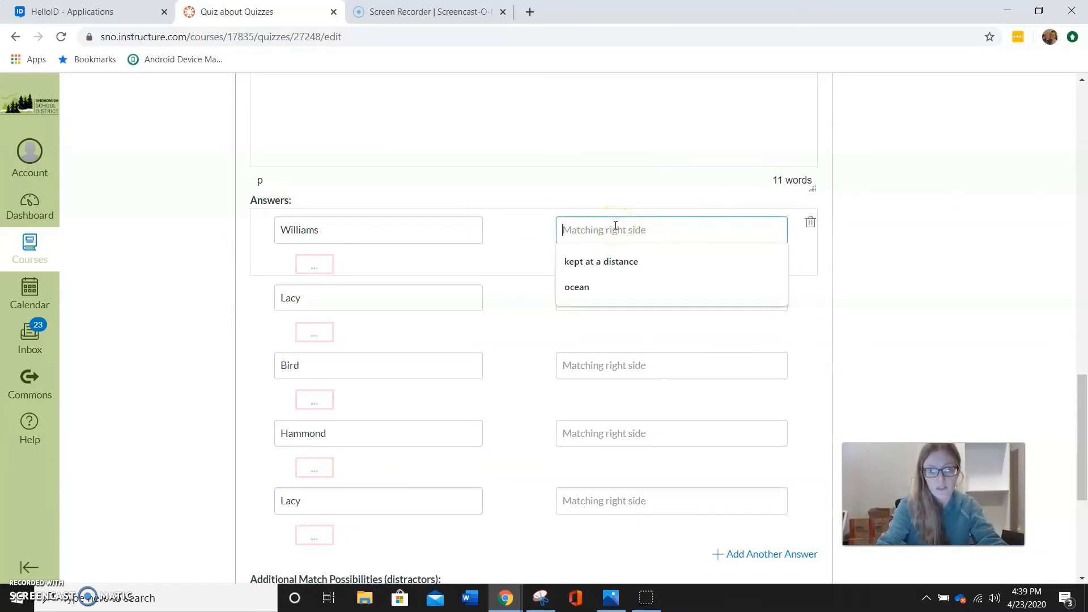
type("S")
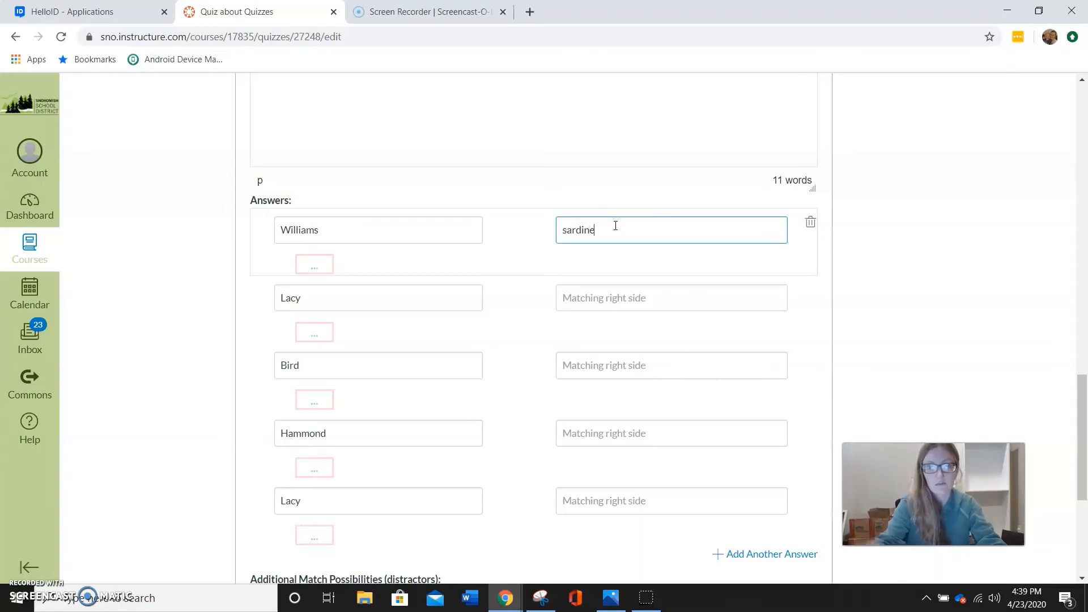
left_click(639, 298)
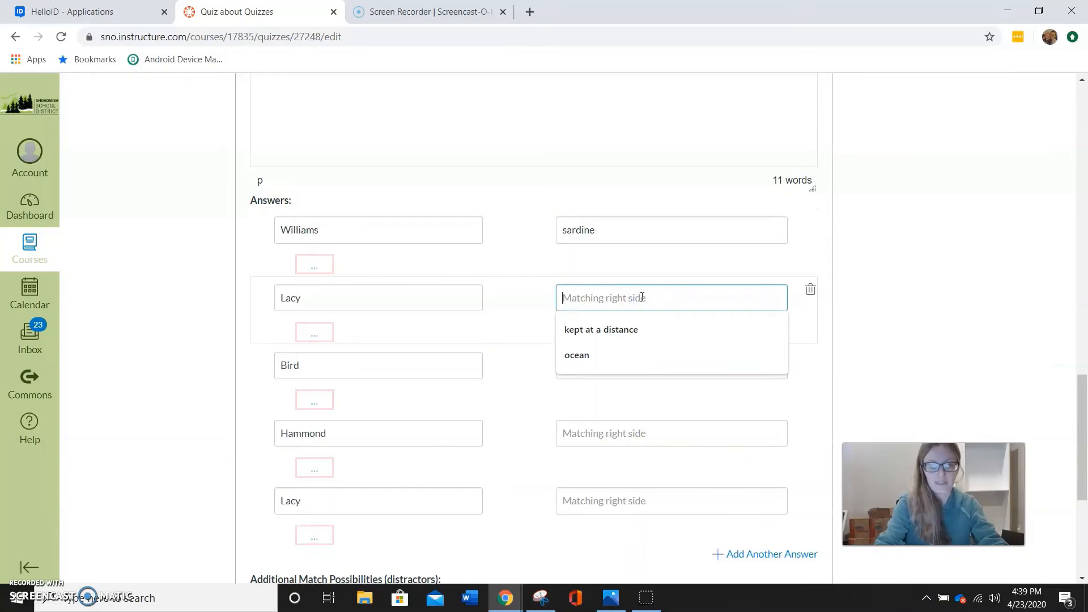
type("BBQ chicken")
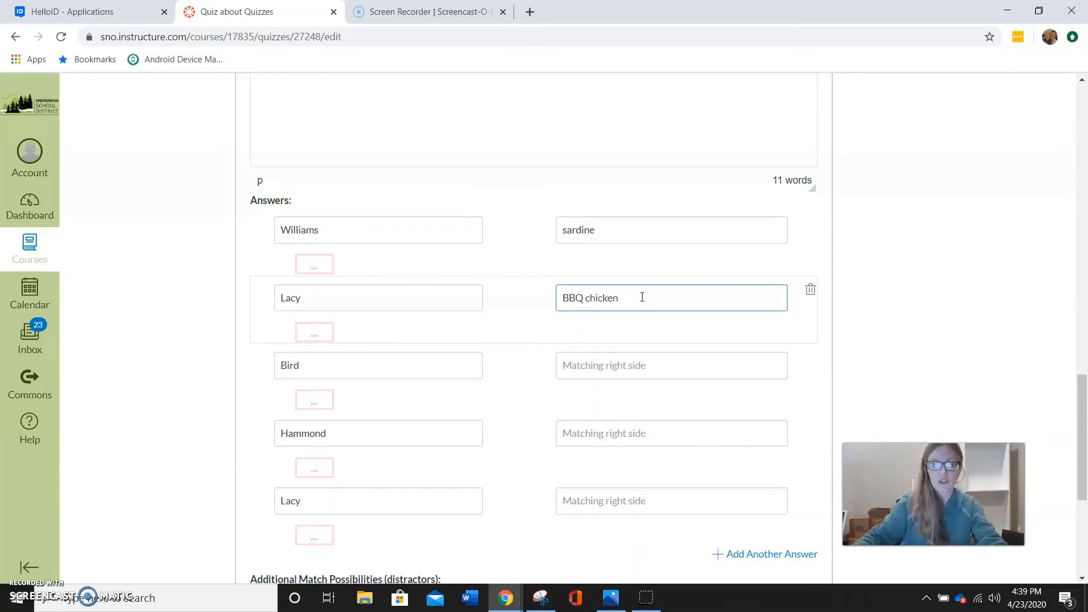
left_click(593, 365)
type("extra bacon")
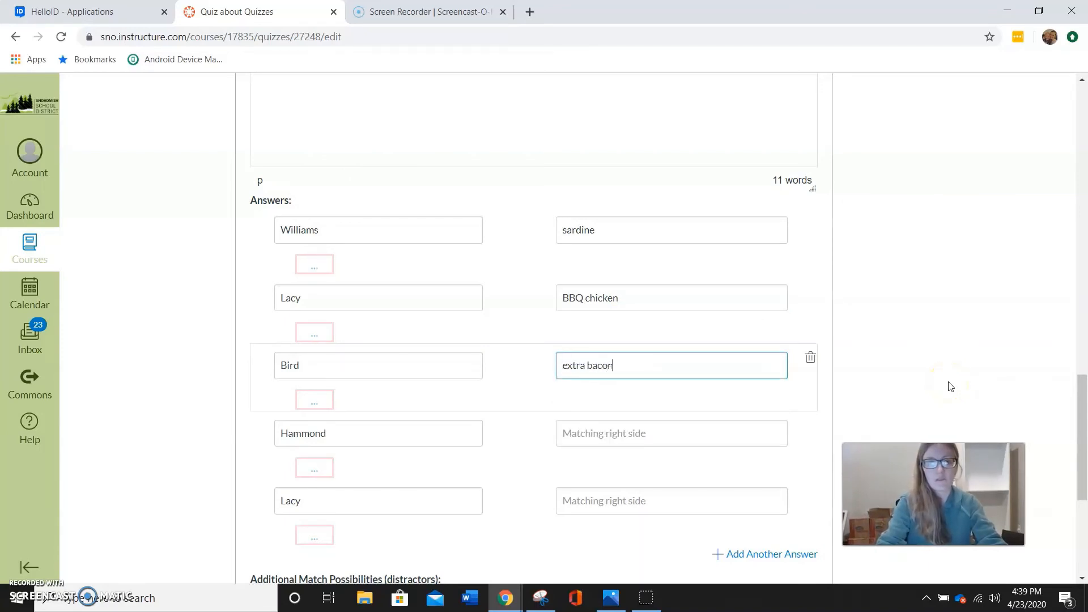
left_click(612, 434)
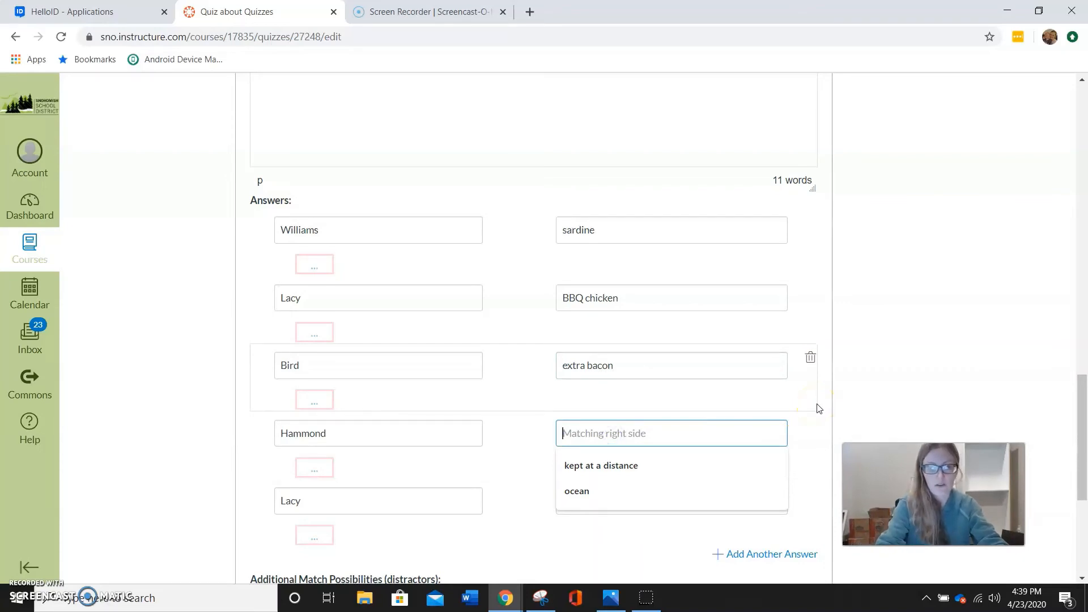
type("Hawaiian")
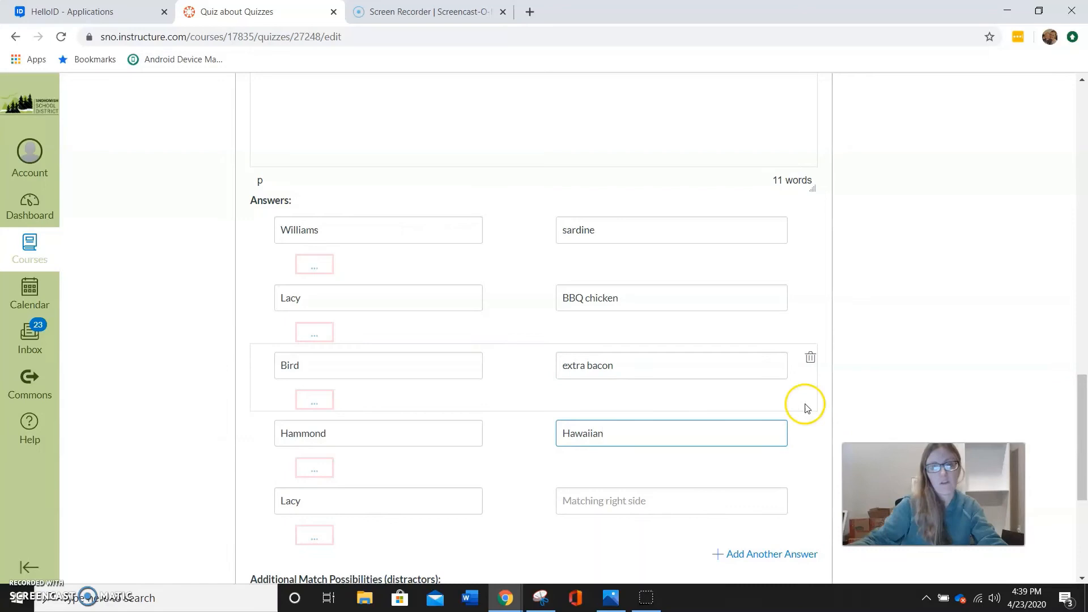
Replace the duplicate surname in the fifth pair with another teacher's surname and enter "Mediterranean" as its match
scroll(765, 404, "down", 1)
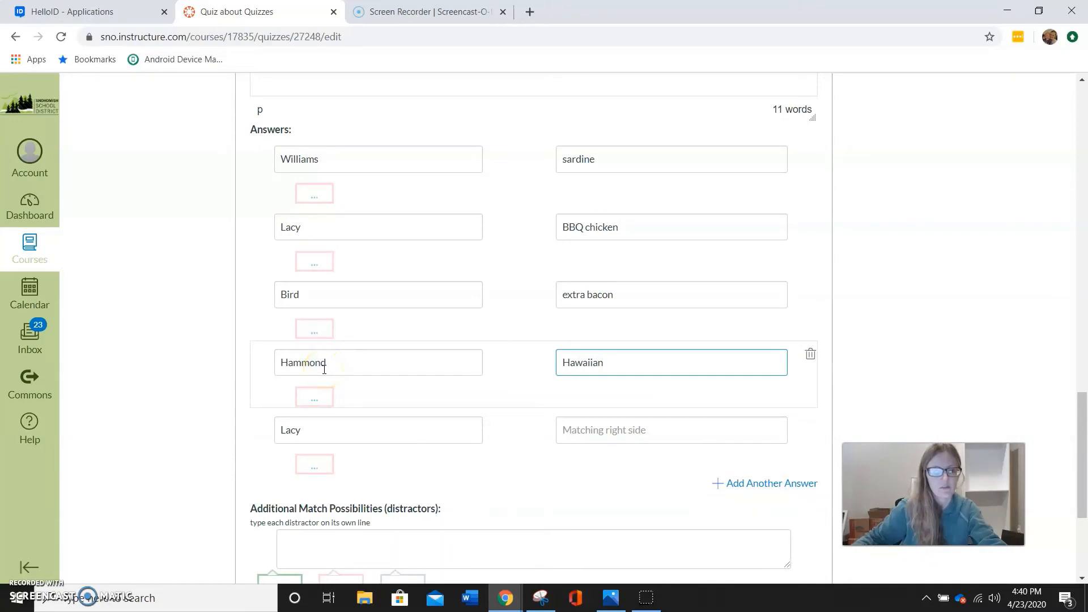
left_click_drag(314, 428, 248, 426)
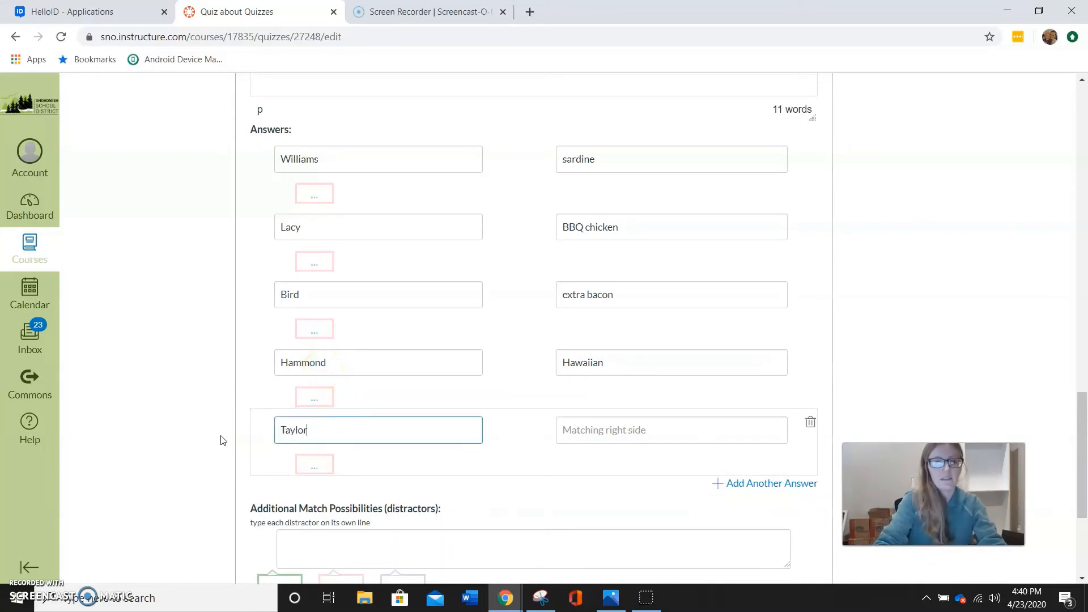
left_click(584, 429)
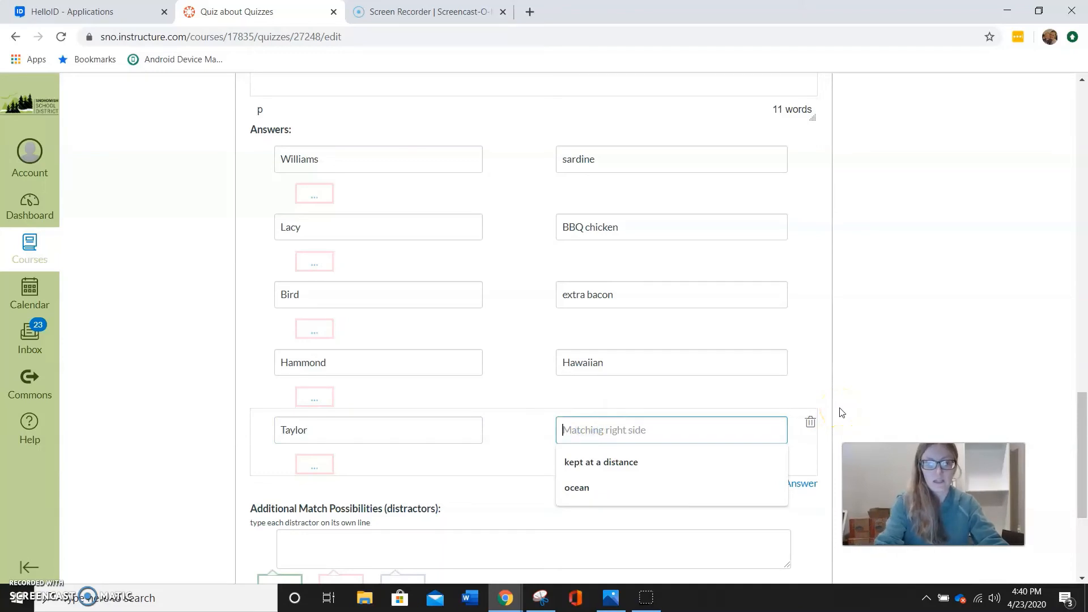
type("m")
type("Mediterranean")
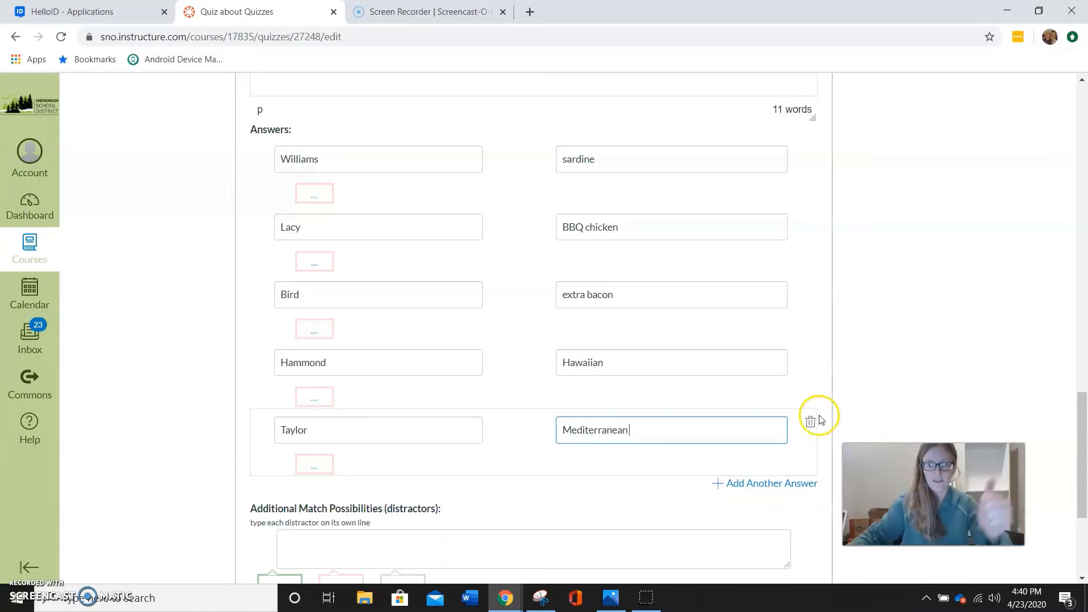
left_click(862, 377)
Add "chocolate" as a distractor to the matching question and update the question
scroll(529, 474, "down", 3)
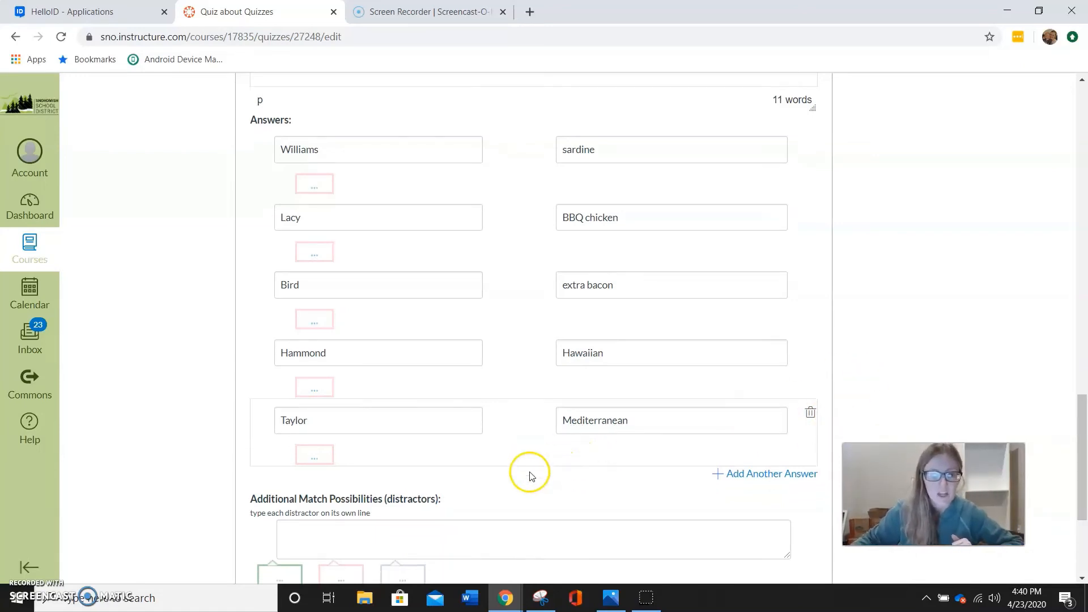
scroll(567, 454, "up", 4)
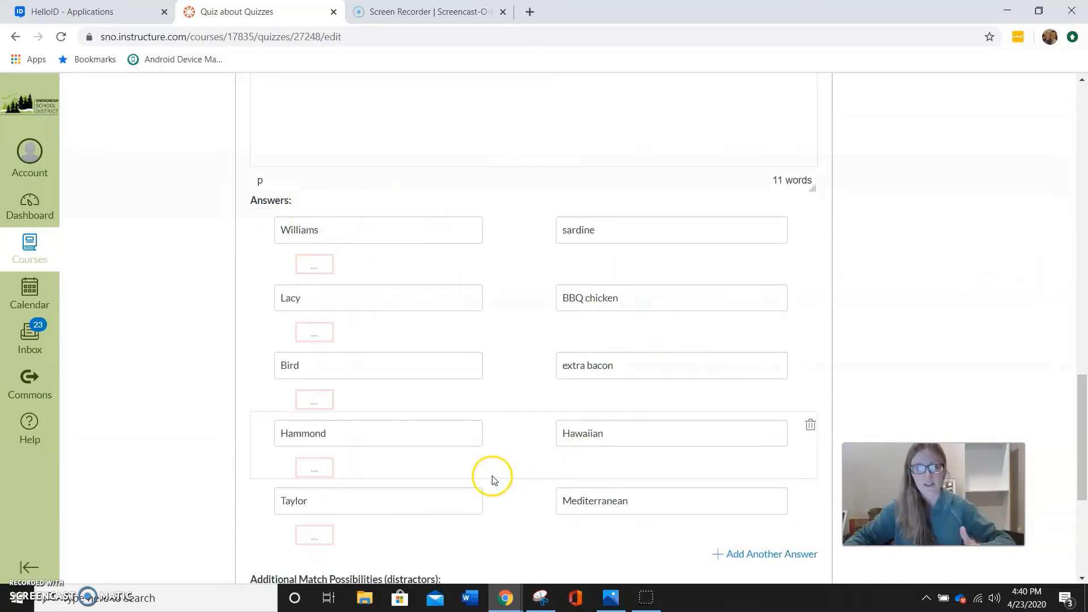
scroll(491, 478, "down", 3)
left_click(340, 480)
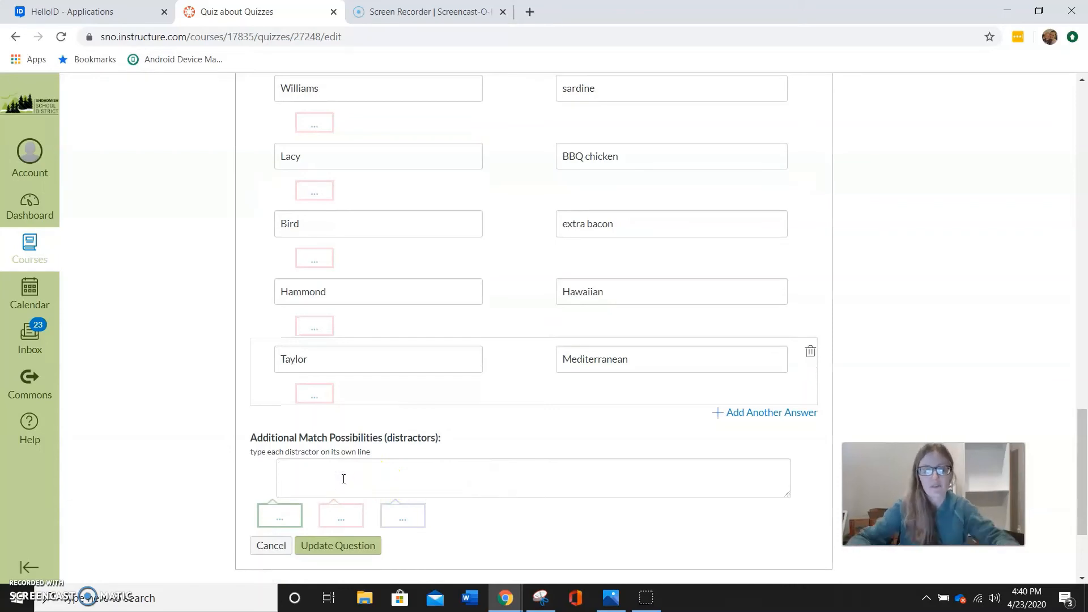
type("chocolate")
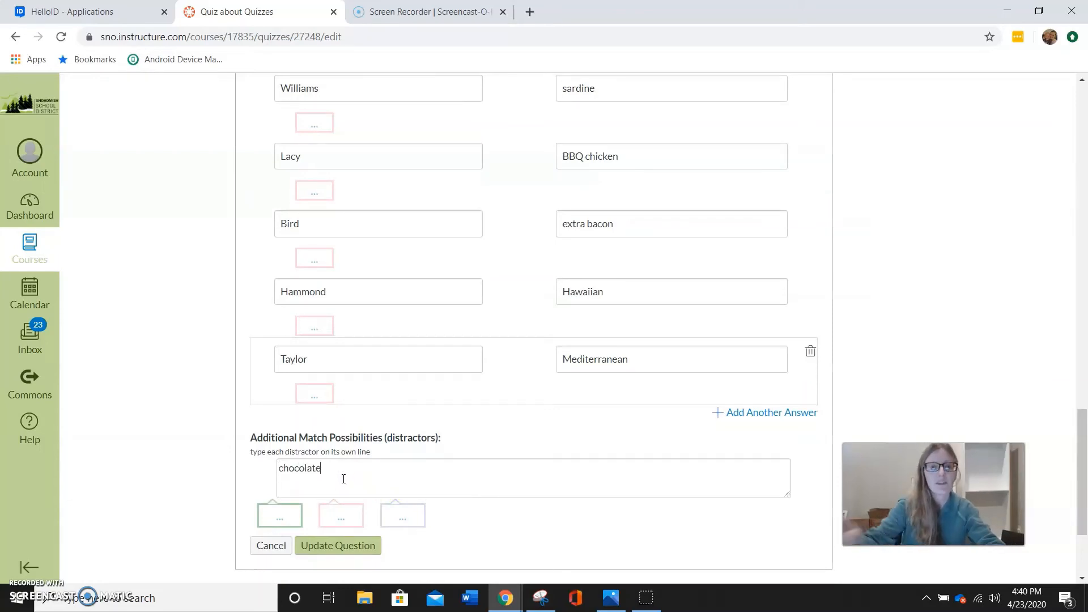
scroll(447, 438, "down", 1)
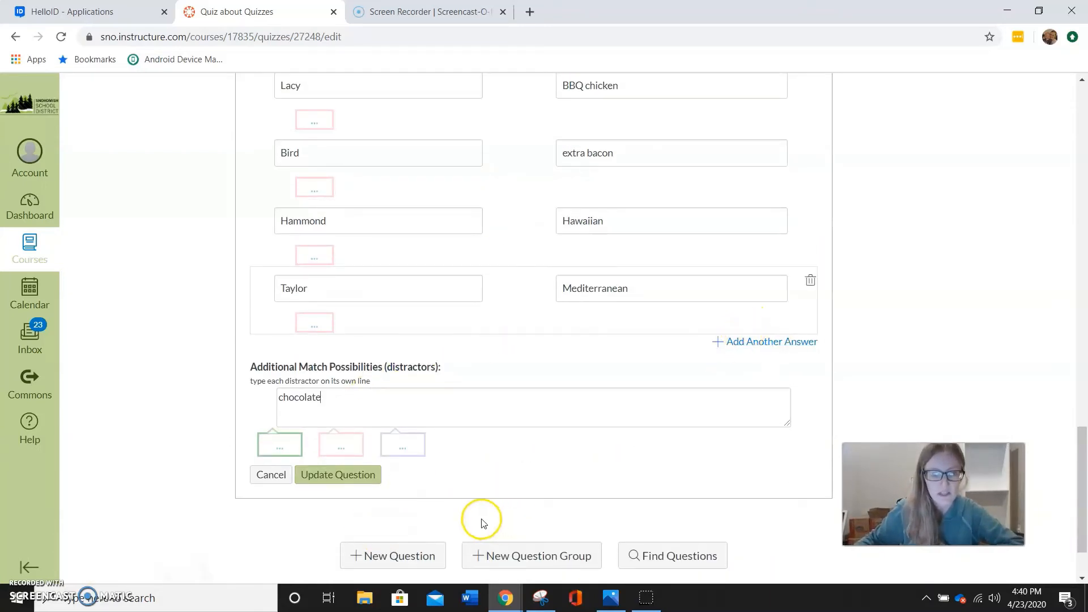
left_click(364, 476)
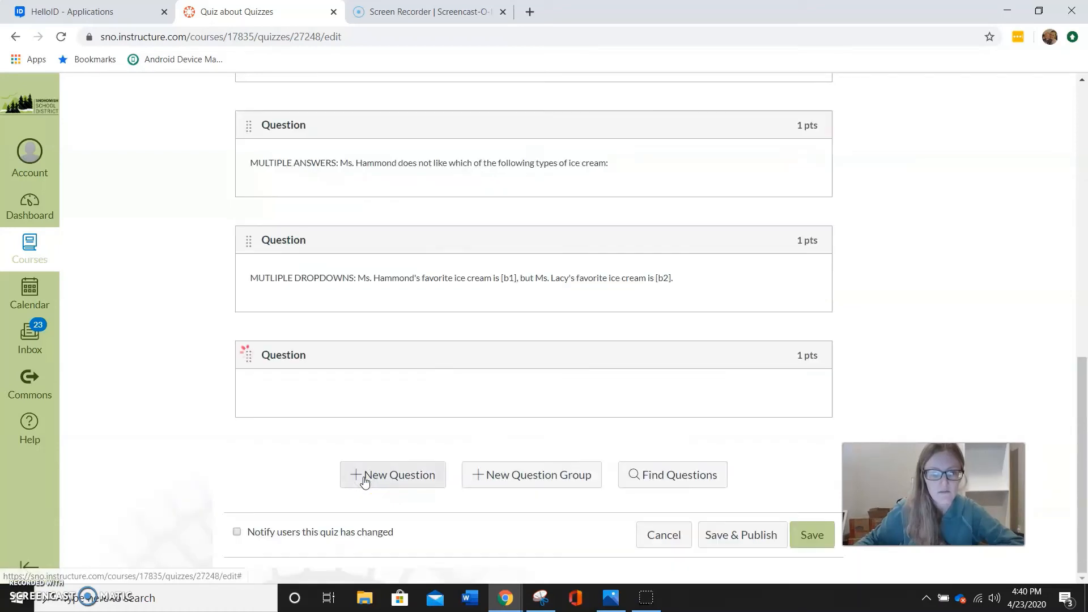
Add an essay question reading "ESSAY QUESTION: What kind of pizza do you wish you could eat right now?" and update the question
left_click(401, 475)
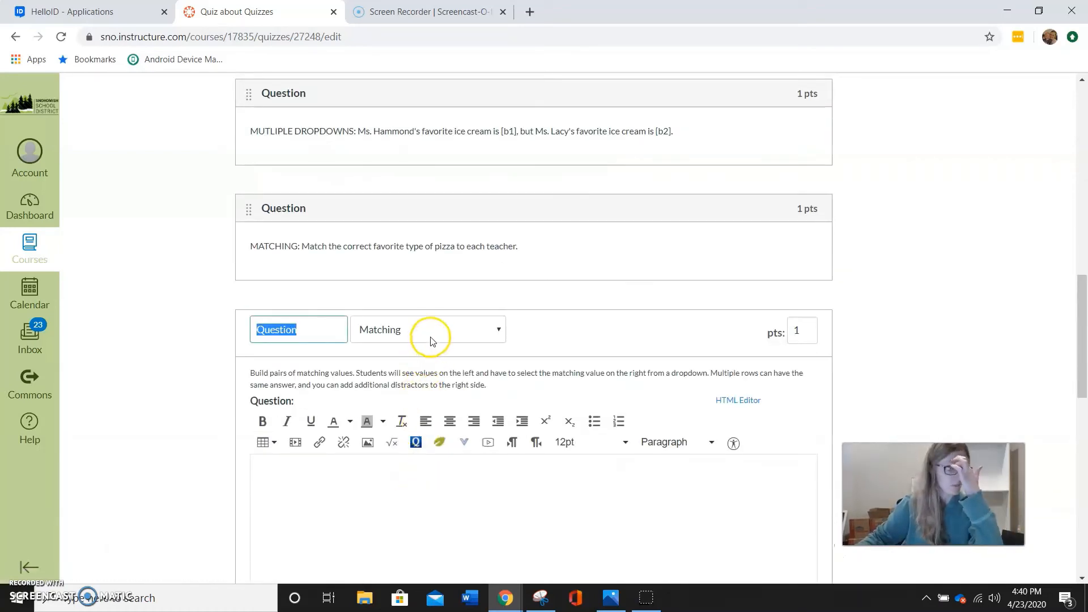
left_click(431, 340)
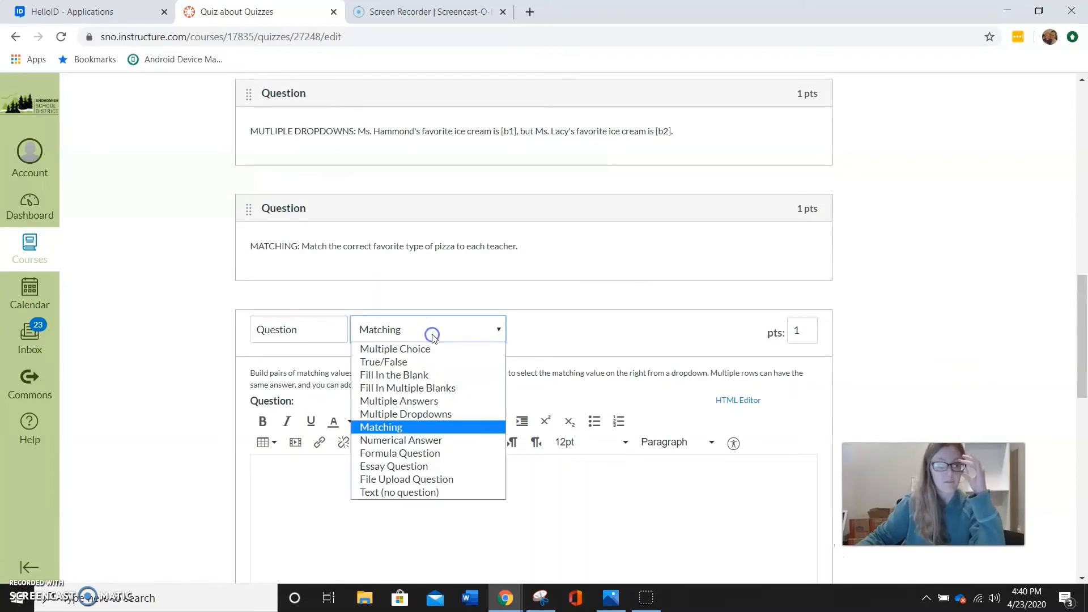
left_click(446, 468)
left_click(366, 487)
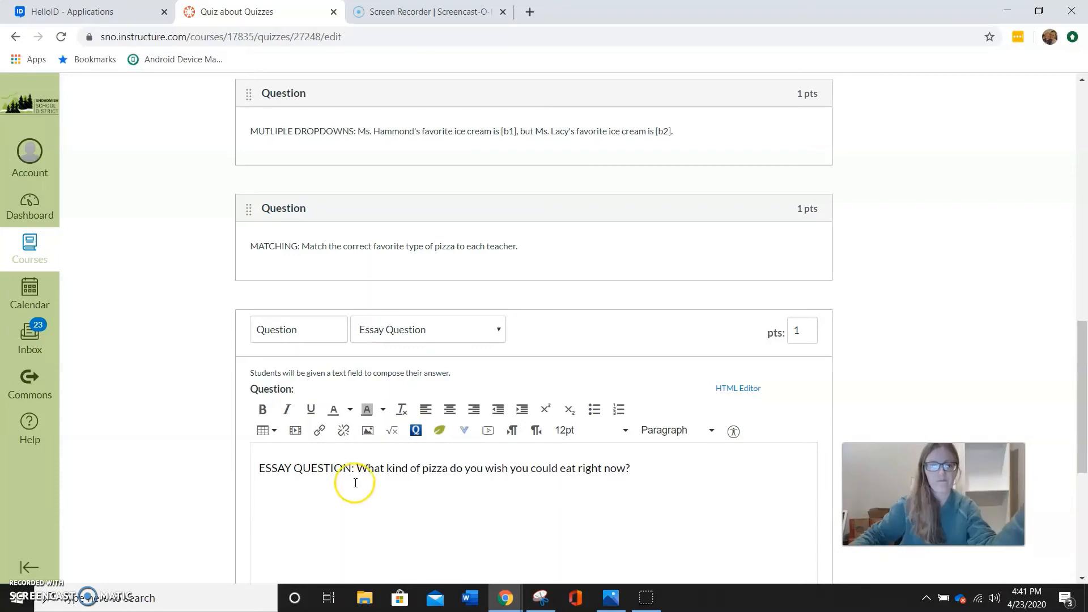
scroll(357, 482, "down", 5)
left_click(357, 447)
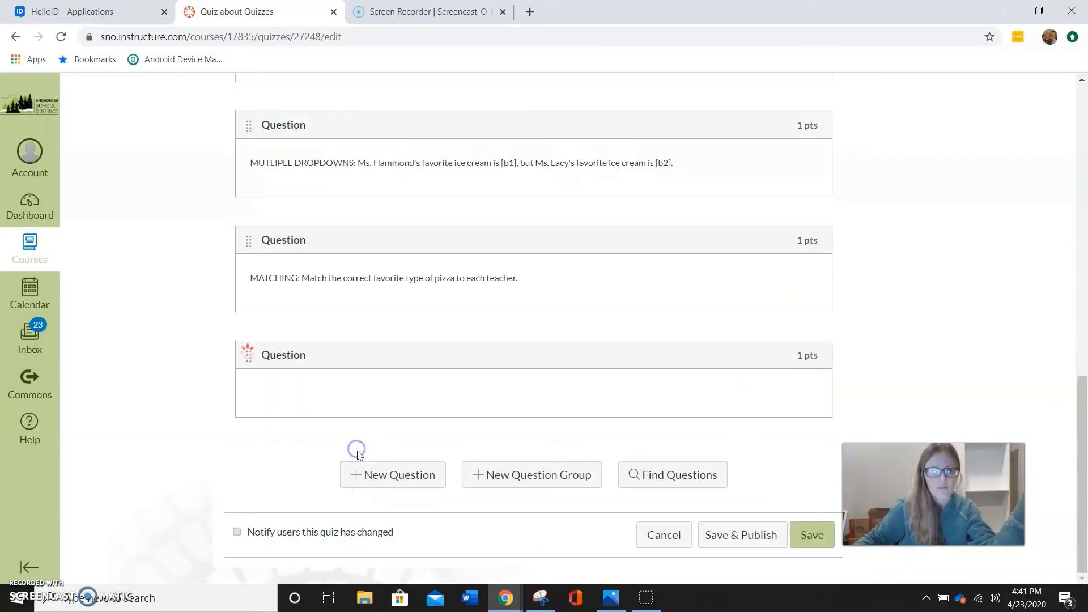
Add a file upload question reading "Please upload a picture of your favorite kind of pizza here." and update the question
left_click(387, 479)
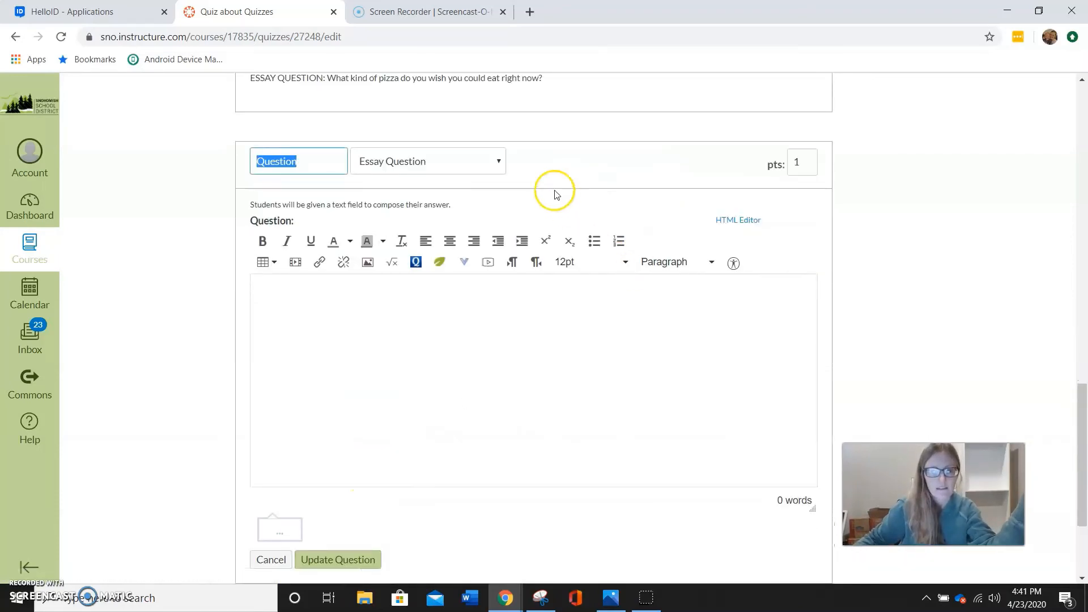
left_click(499, 164)
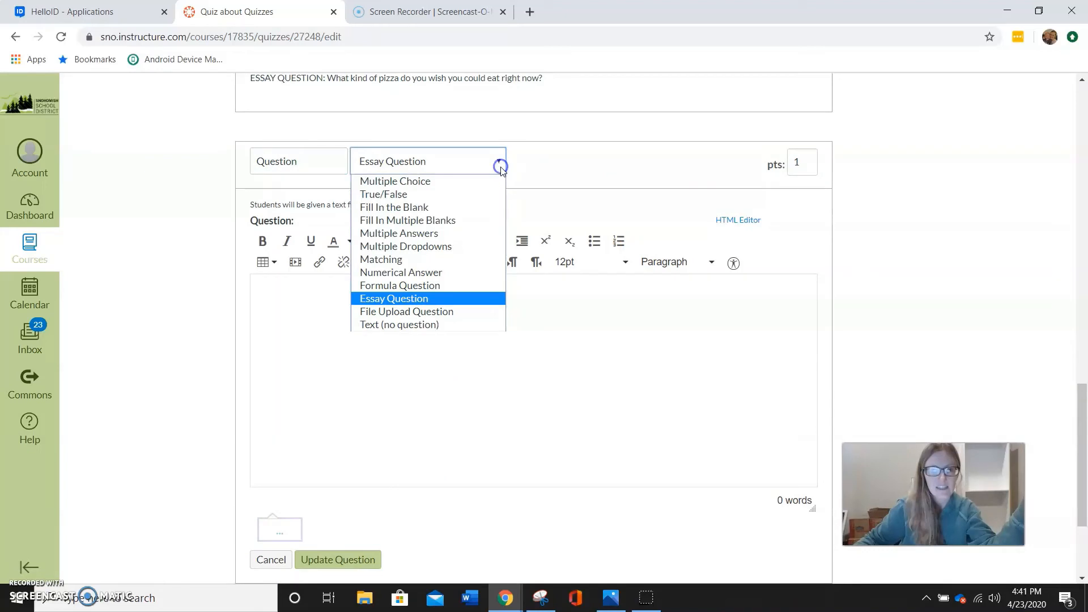
left_click(443, 311)
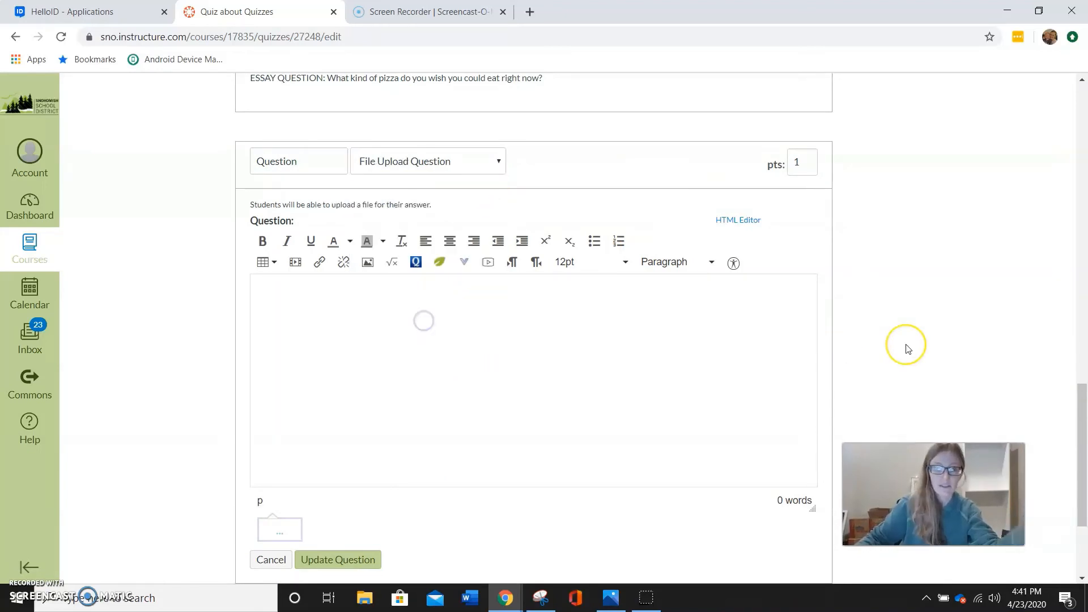
type("Ple")
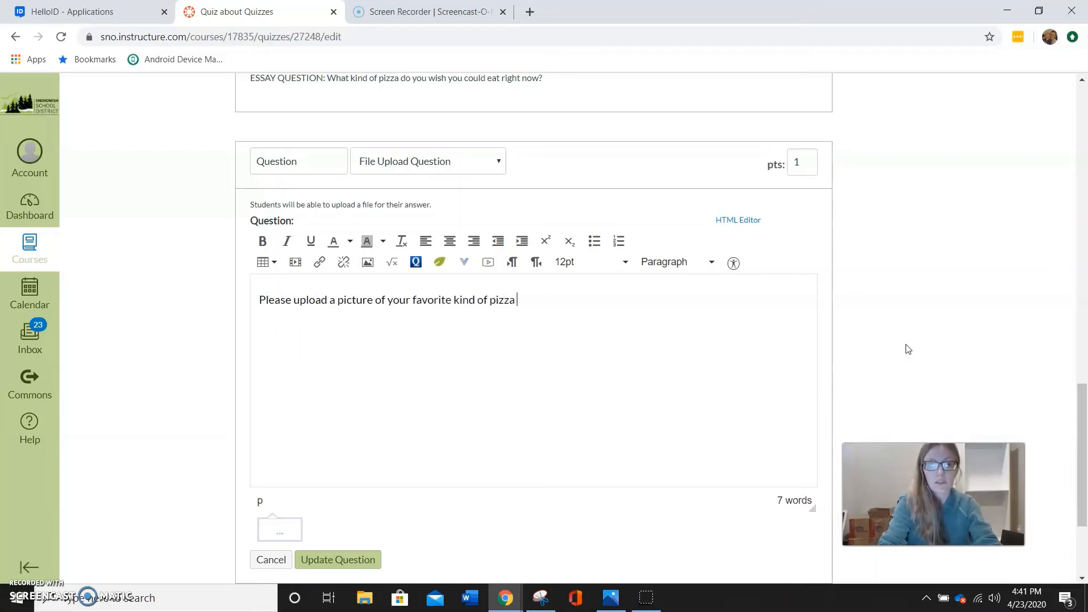
scroll(865, 379, "down", 3)
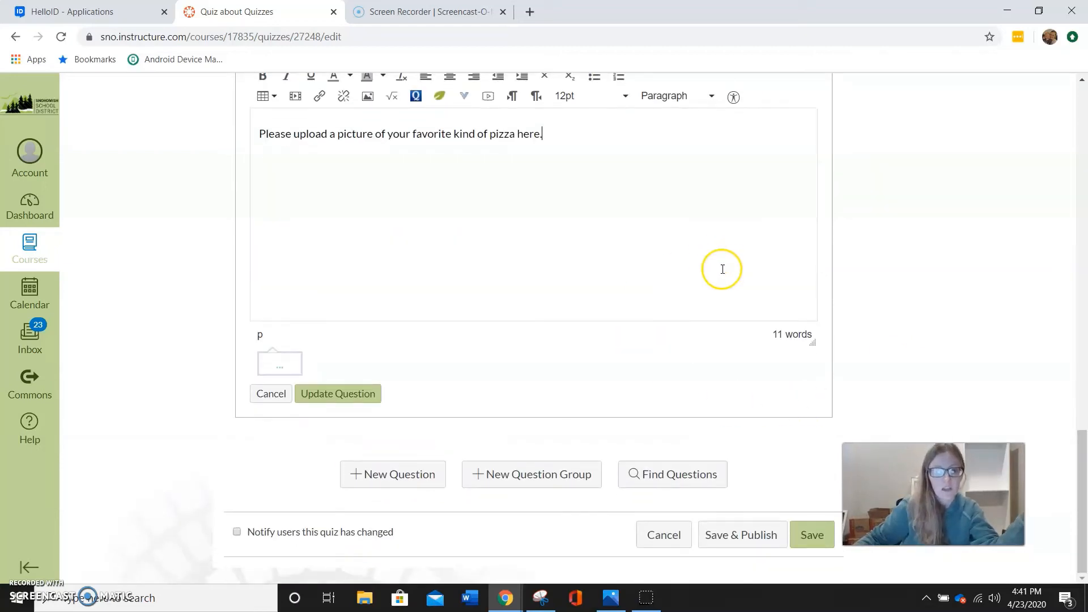
left_click(340, 393)
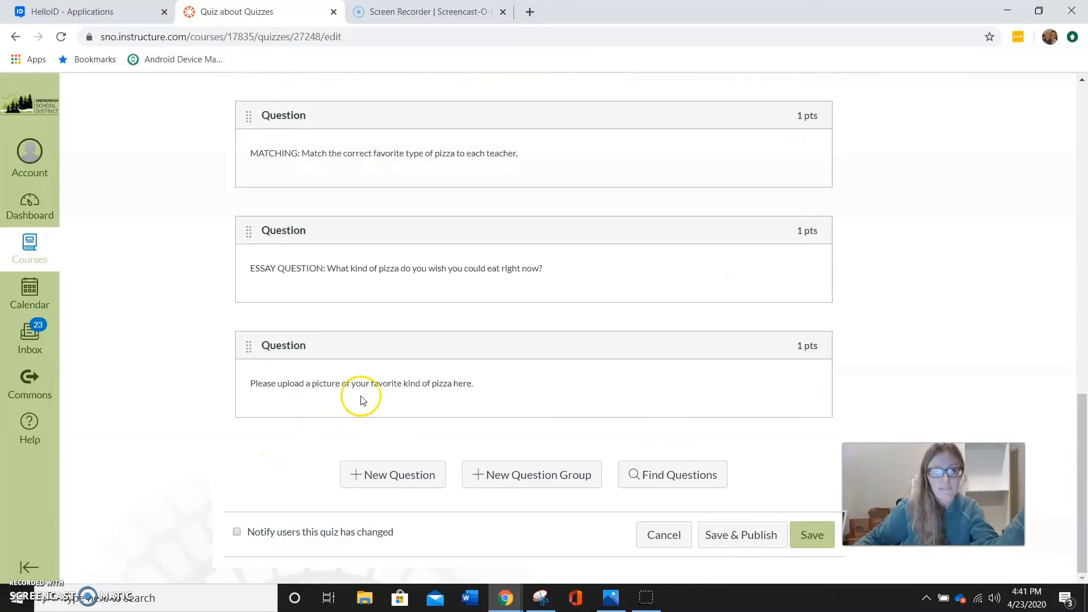
Add a Text (no question) item reading "You're doing so great! If you do well I will buy you pizza!" and update it
left_click(408, 476)
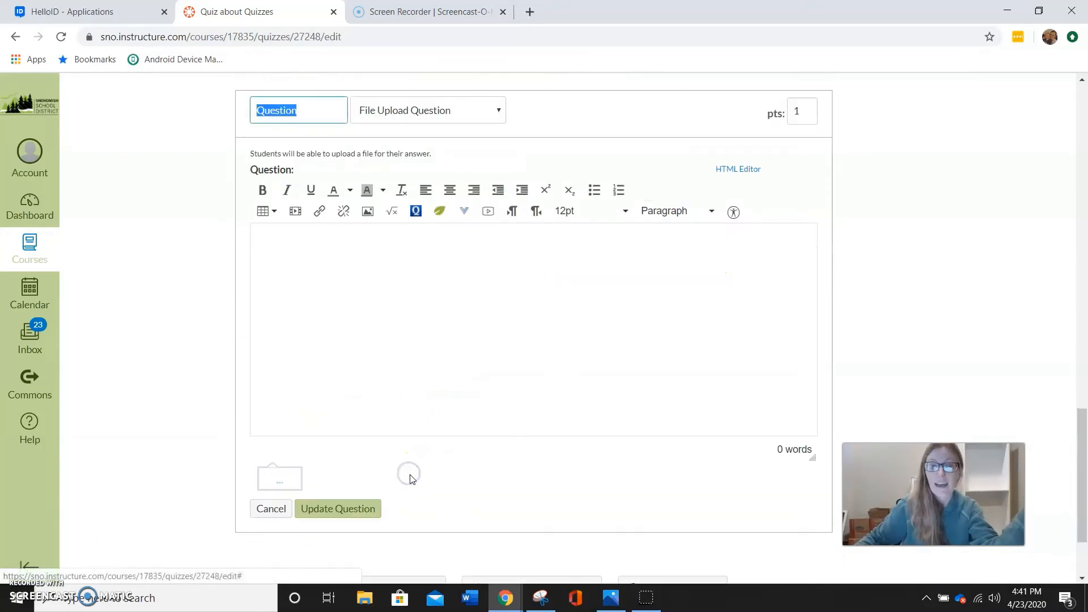
left_click(468, 105)
left_click(421, 282)
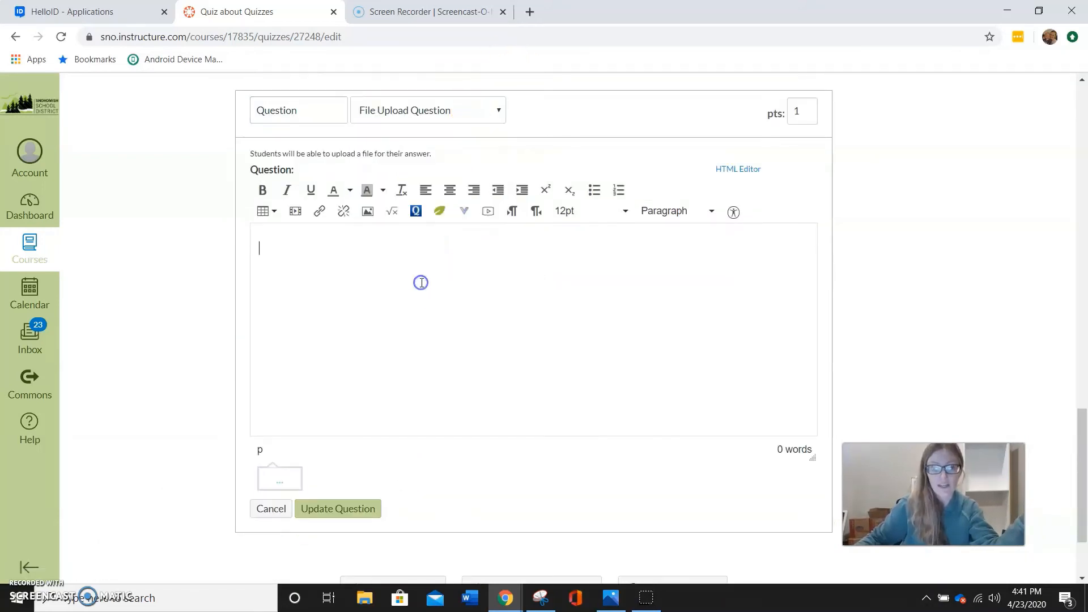
left_click(493, 111)
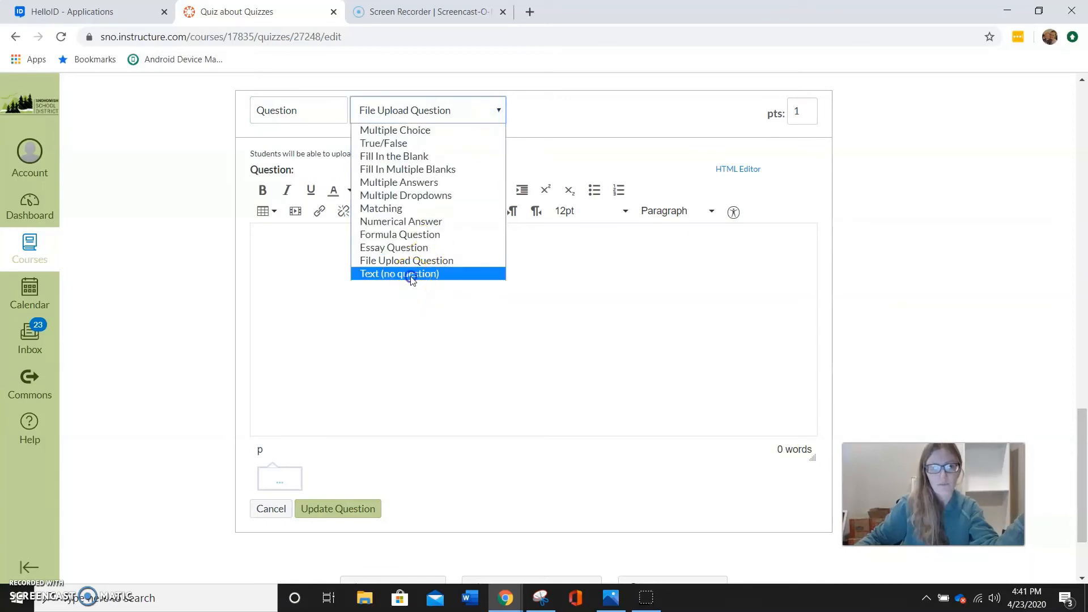
left_click(417, 274)
left_click(447, 279)
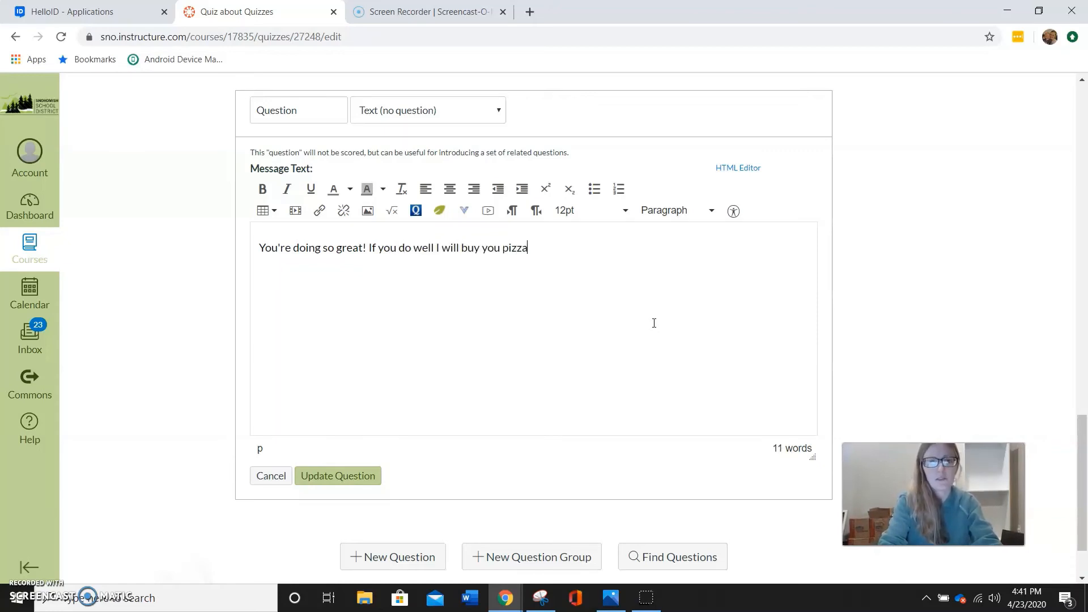
type("!")
left_click(413, 383)
left_click(352, 474)
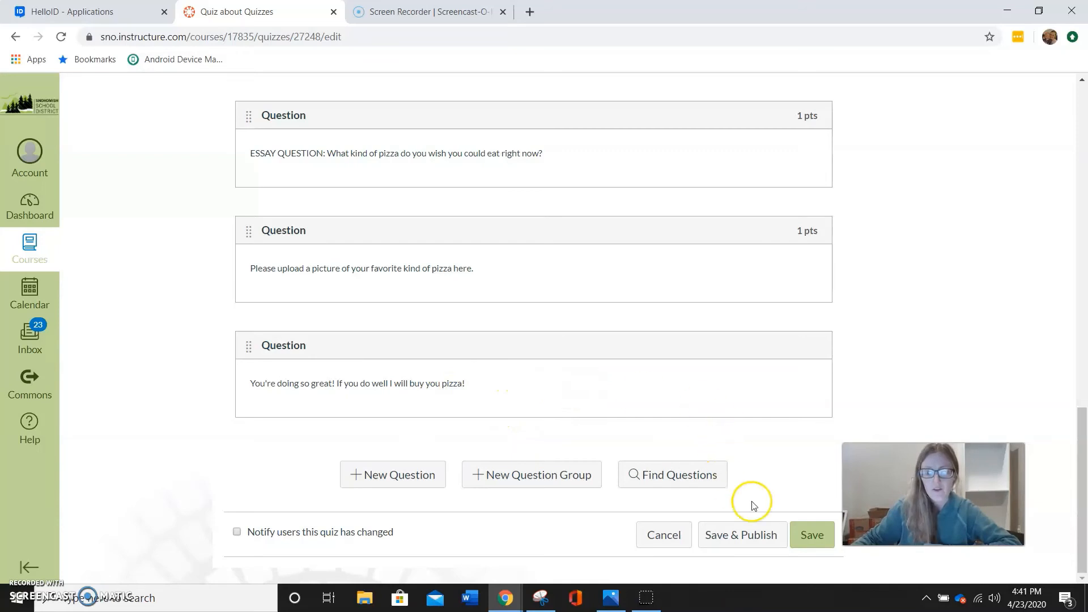
Look over the full question list and save the quiz without publishing it
scroll(703, 326, "up", 9)
scroll(725, 337, "up", 7)
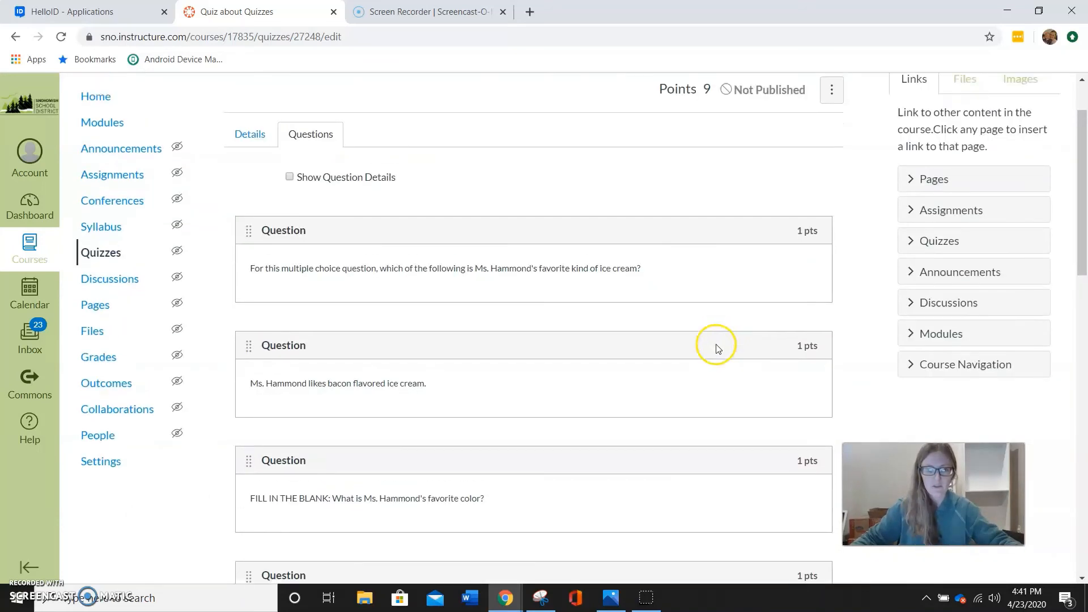
scroll(689, 355, "down", 4)
scroll(684, 357, "down", 10)
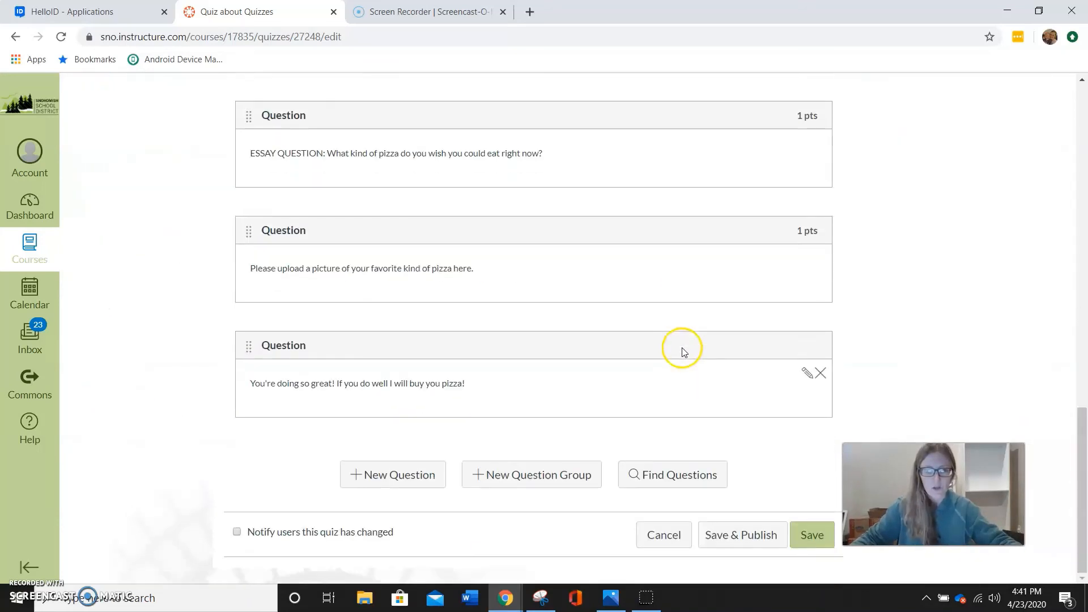
left_click(811, 537)
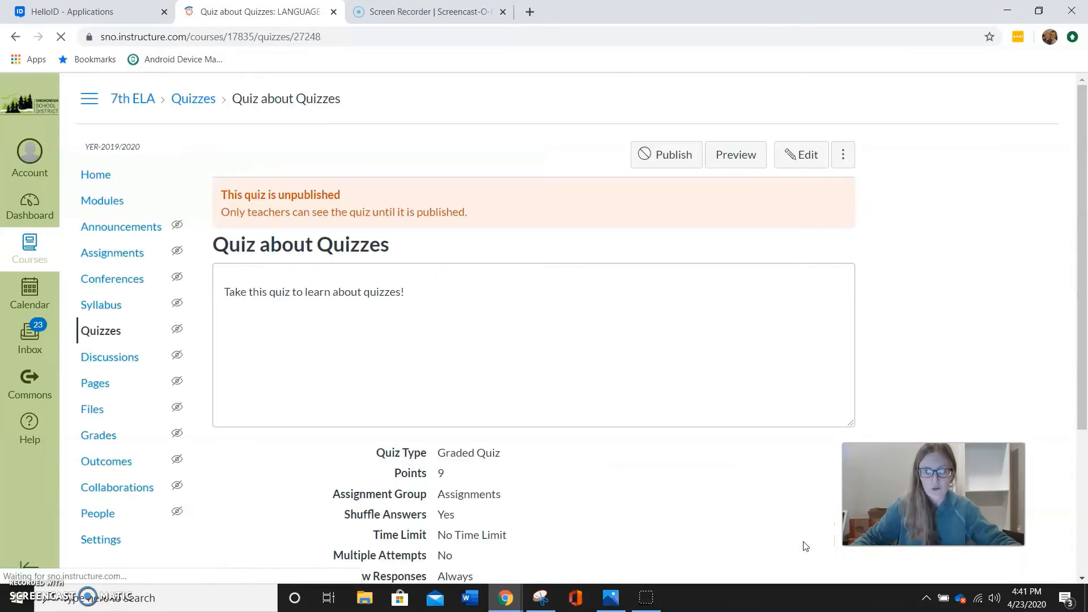
Review the saved quiz's settings summary and start a preview of the quiz
scroll(643, 441, "down", 5)
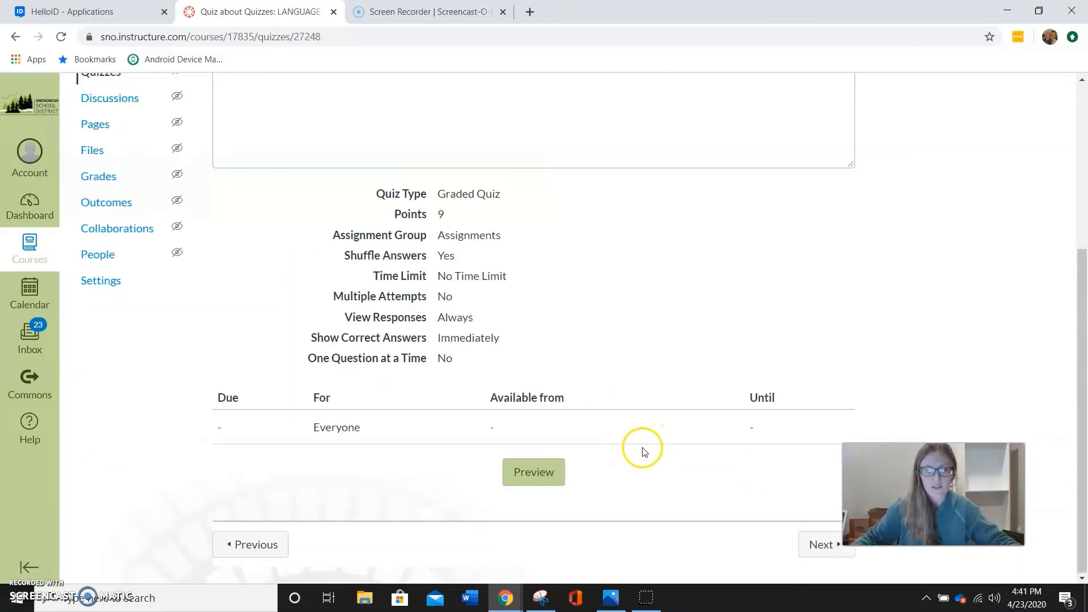
scroll(659, 443, "up", 5)
scroll(654, 439, "down", 5)
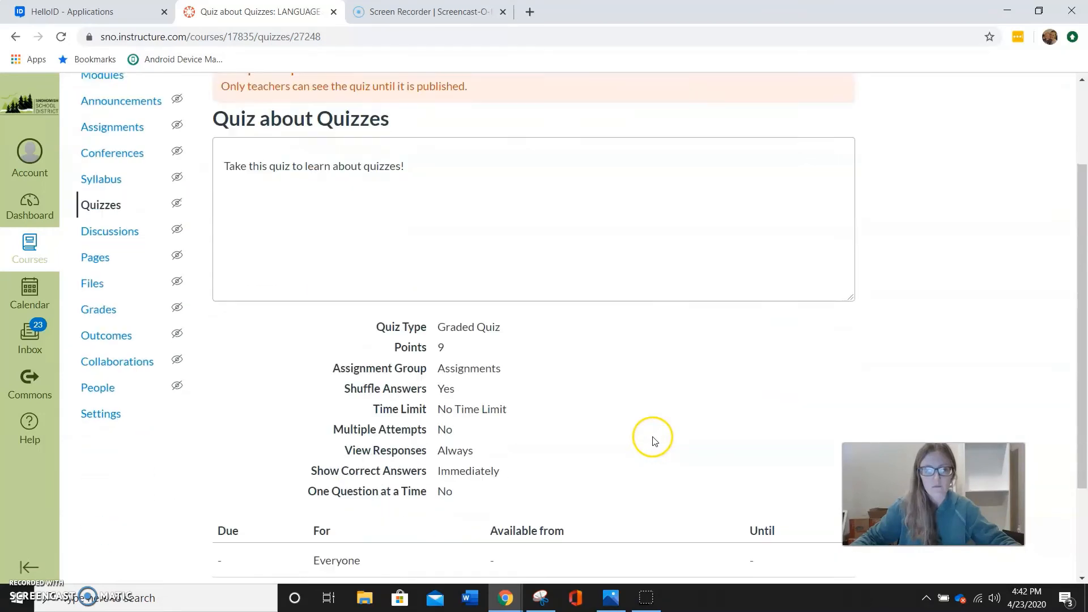
left_click(527, 476)
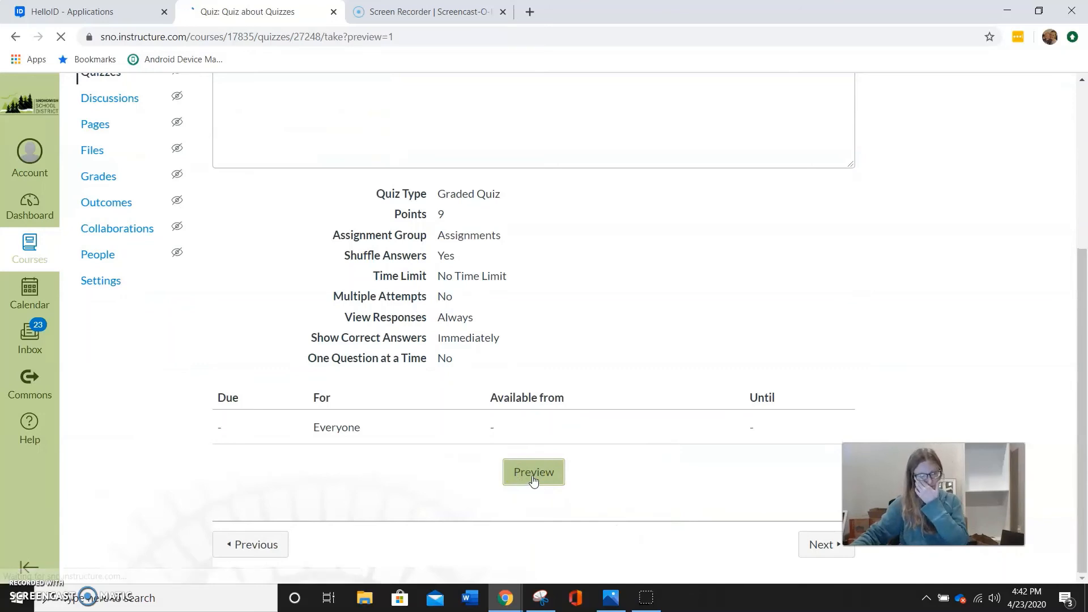
Answer the preview's multiple choice question with "vanilla" and the bacon ice cream true/false question with "False"
scroll(582, 413, "down", 1)
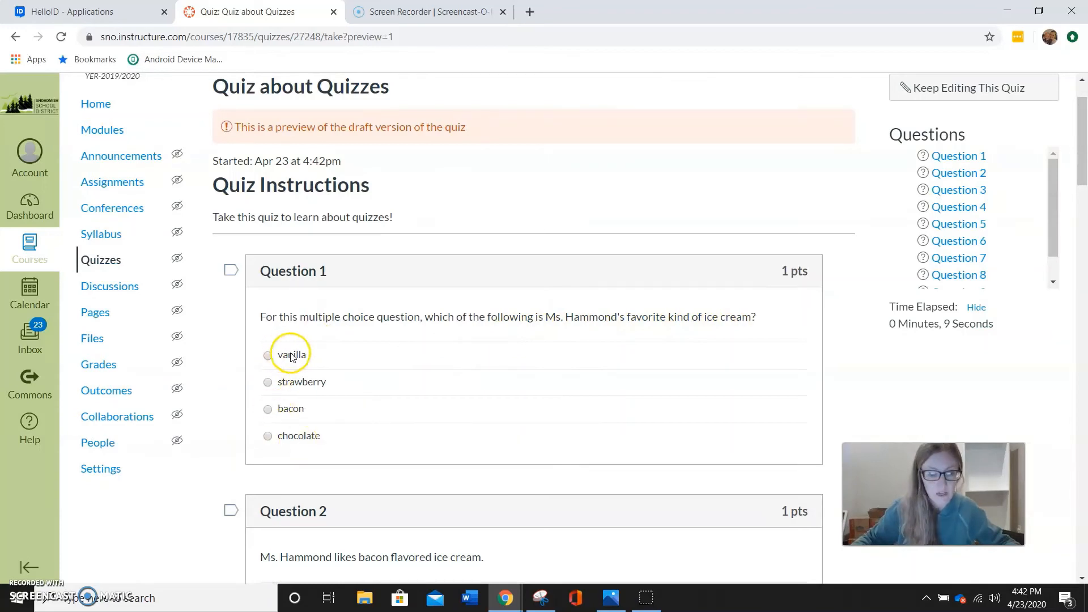
left_click(268, 356)
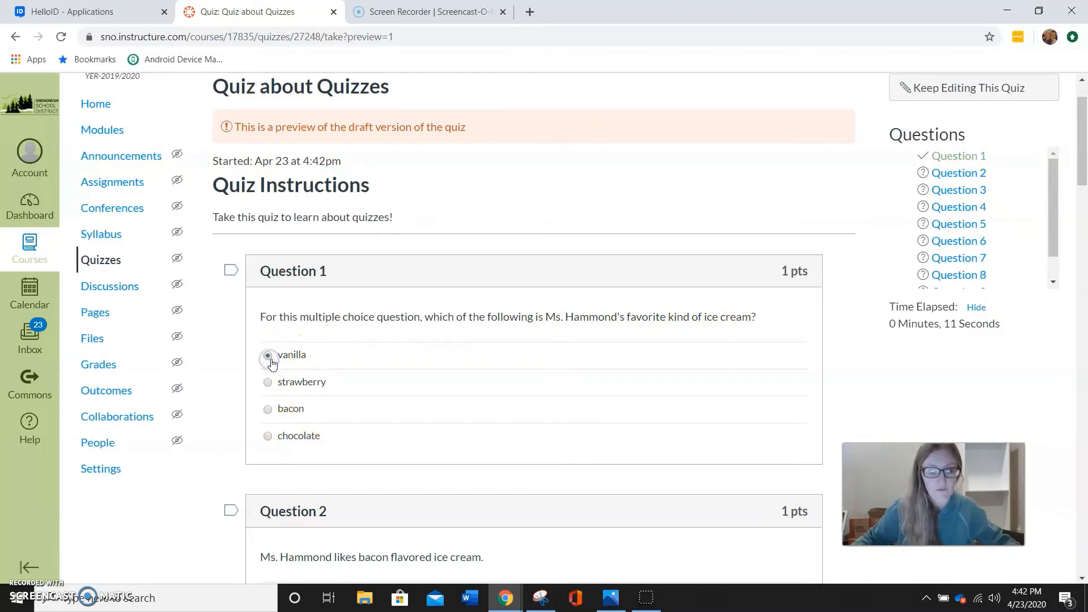
scroll(481, 400, "down", 3)
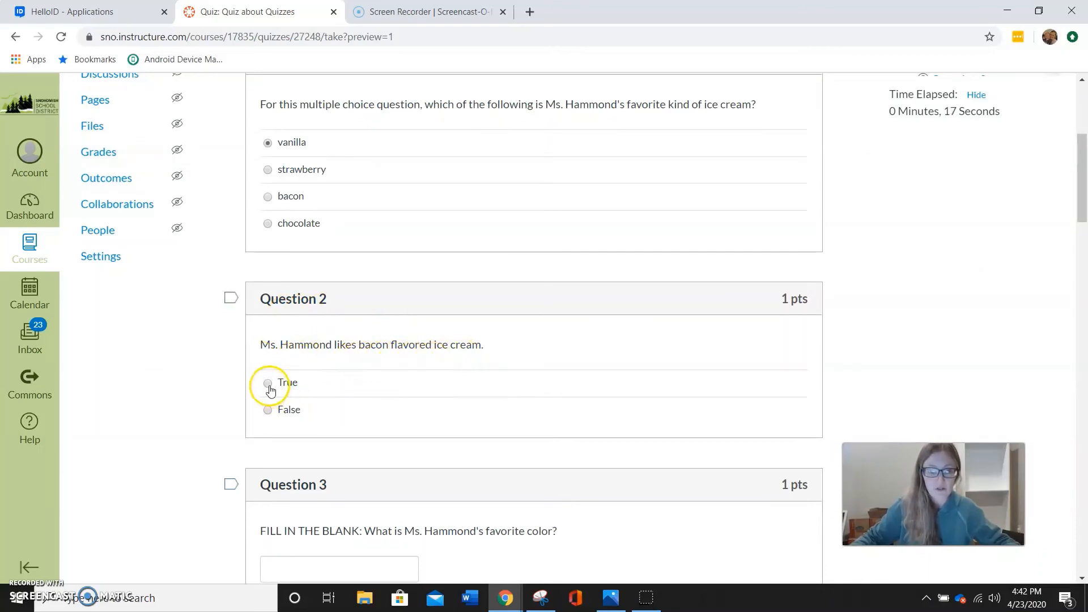
left_click(268, 411)
scroll(486, 403, "down", 4)
scroll(525, 377, "up", 3)
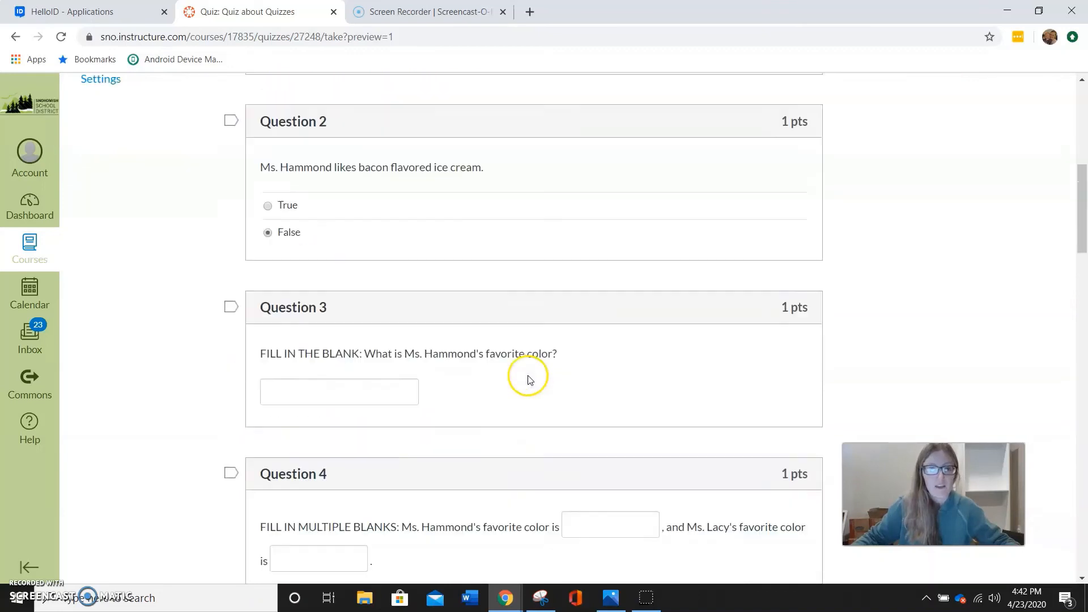
Fill in "green" for the single-blank color question, and "green" and "yellow" for the multiple-blanks question
scroll(452, 289, "down", 3)
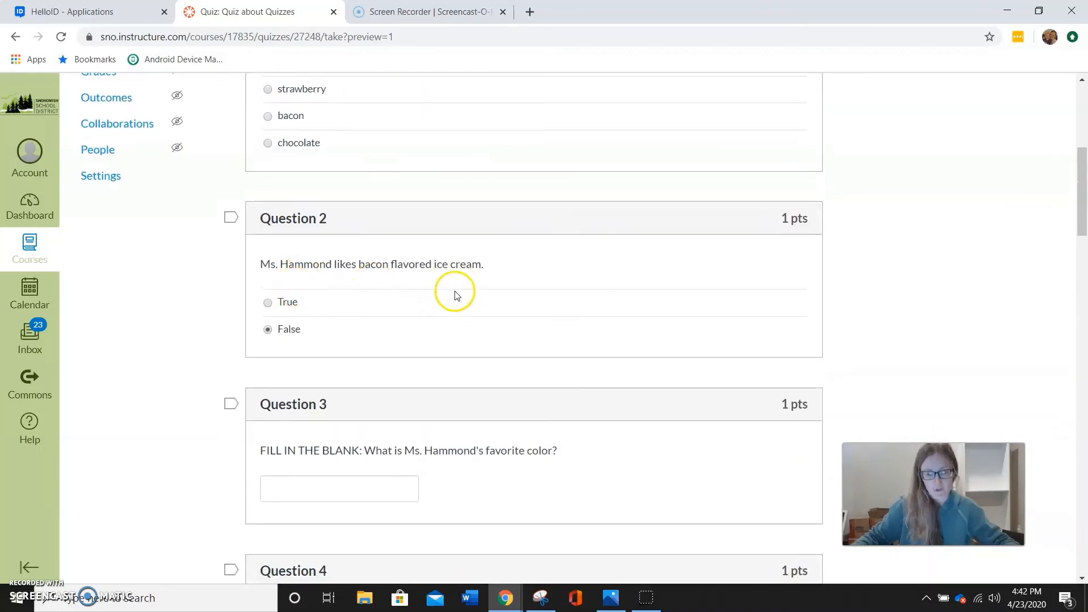
left_click(350, 359)
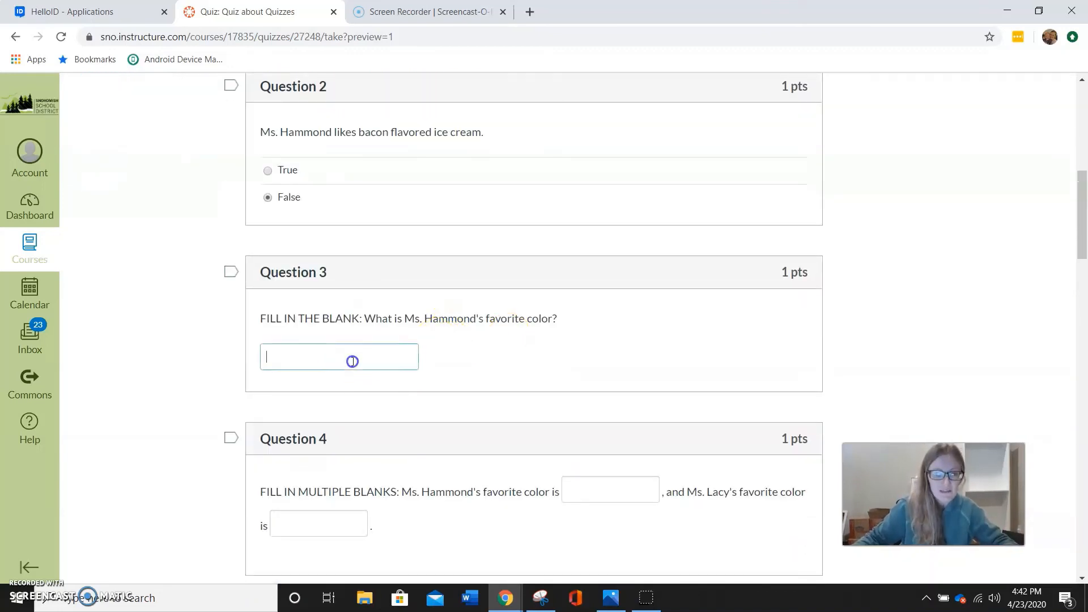
type("green")
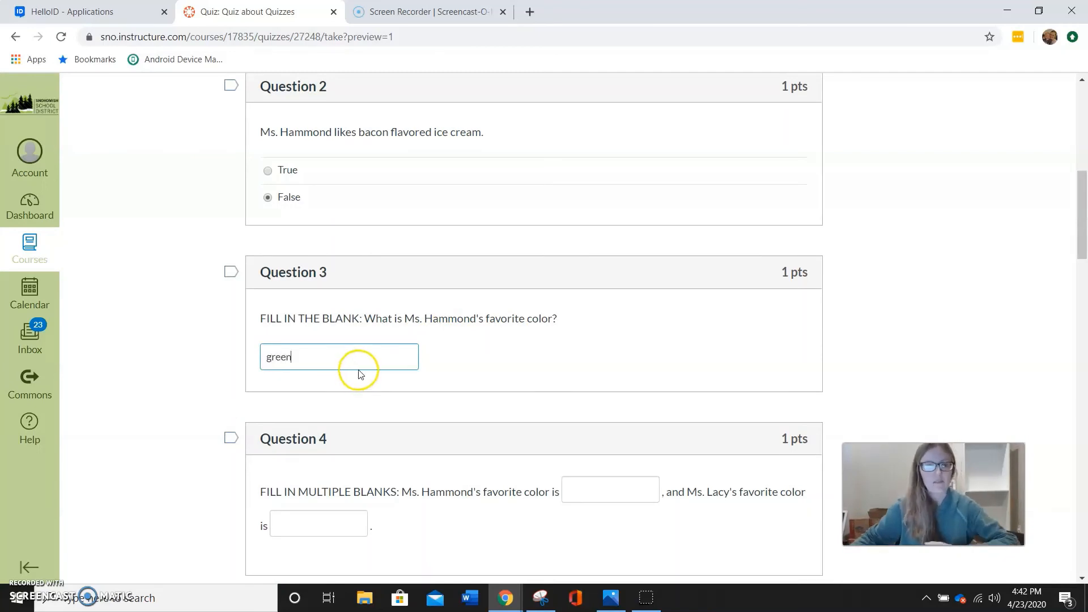
scroll(357, 372, "down", 3)
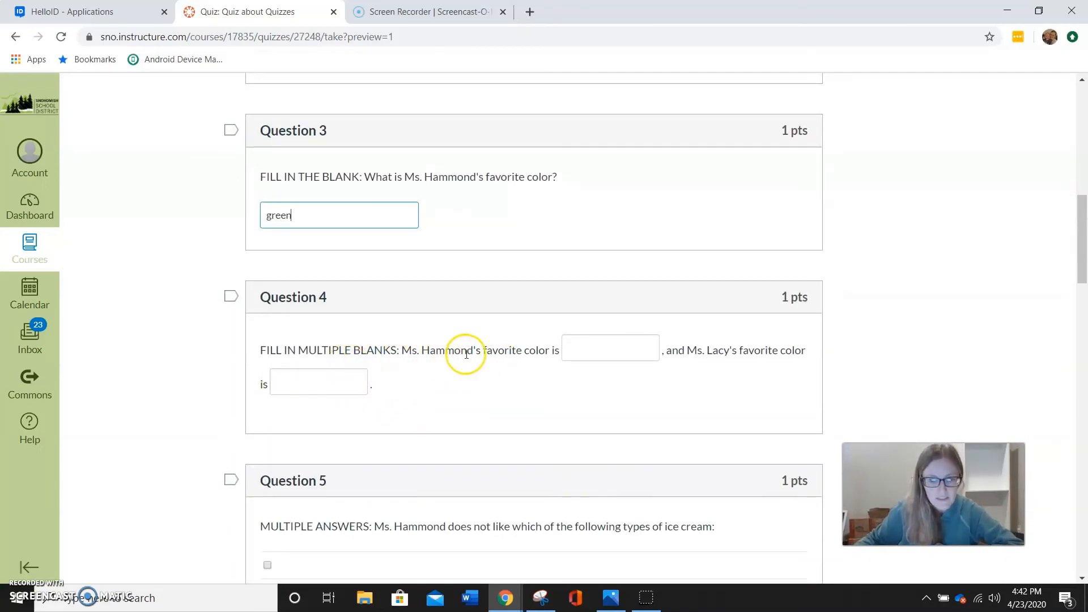
left_click(591, 345)
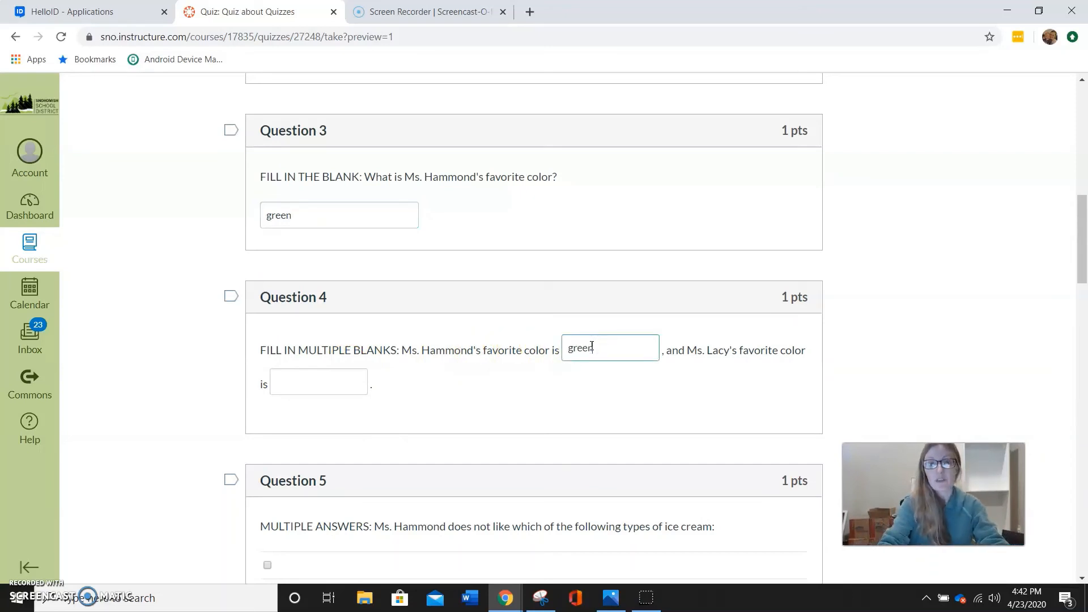
left_click(324, 381)
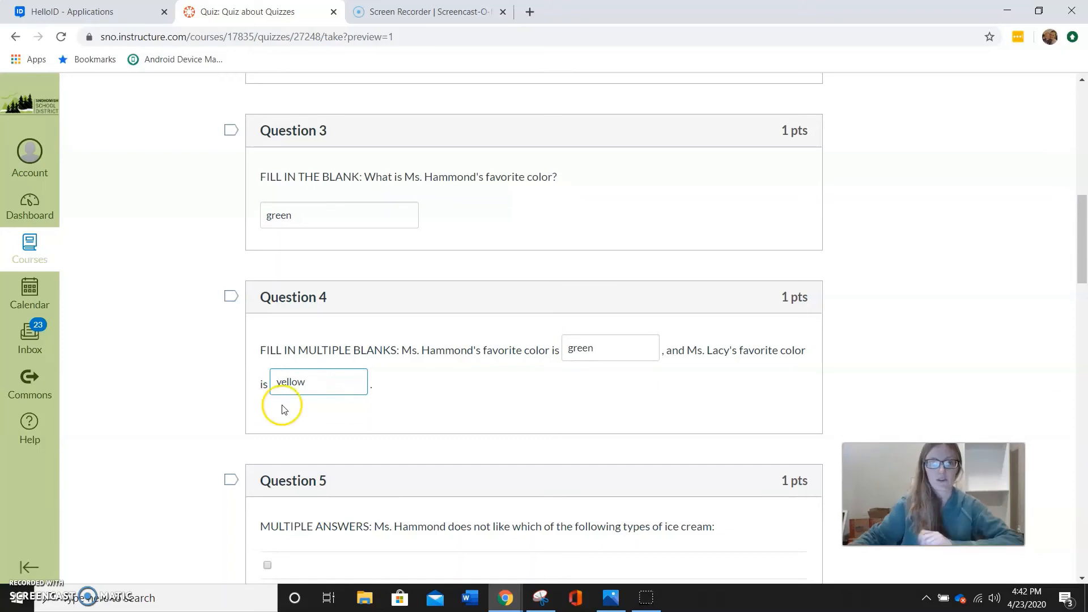
Mark "mint" in the multiple answers ice cream question, and choose "vanilla" and "chai" in the multiple dropdowns question
scroll(401, 389, "down", 5)
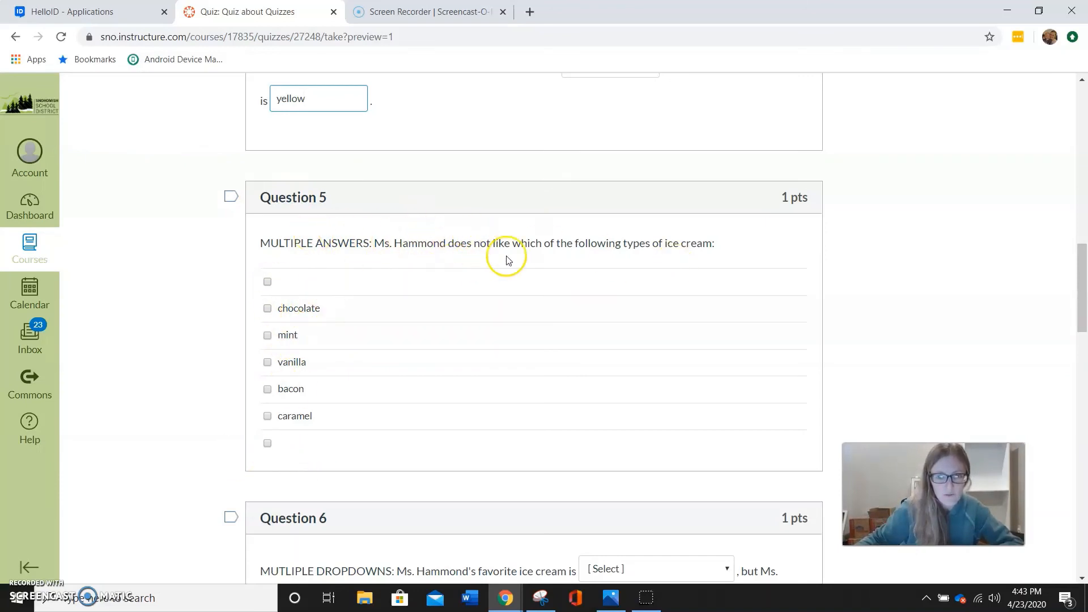
left_click(268, 337)
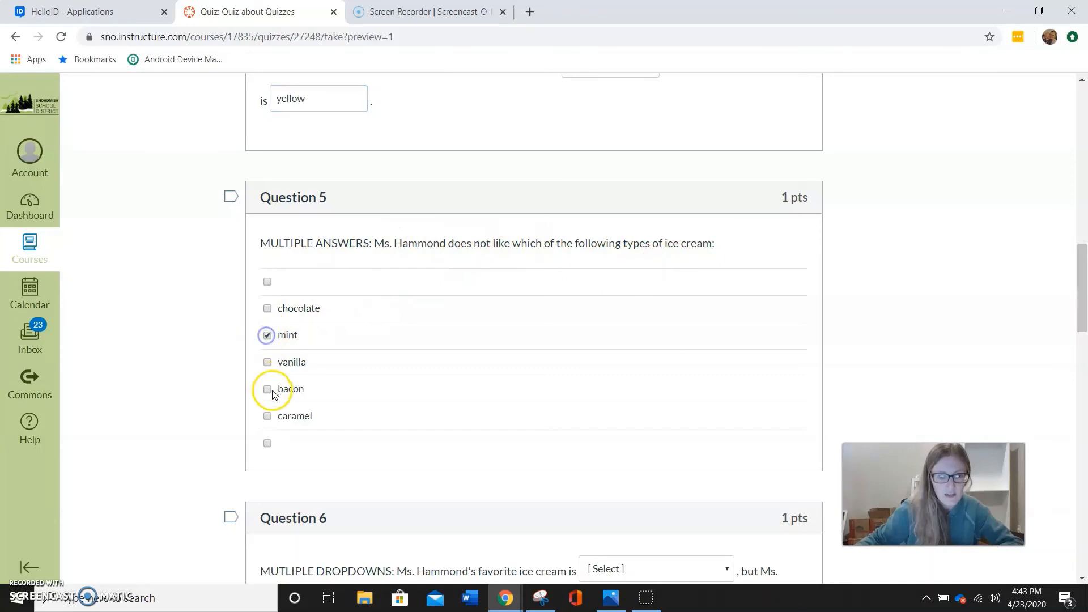
scroll(494, 408, "down", 6)
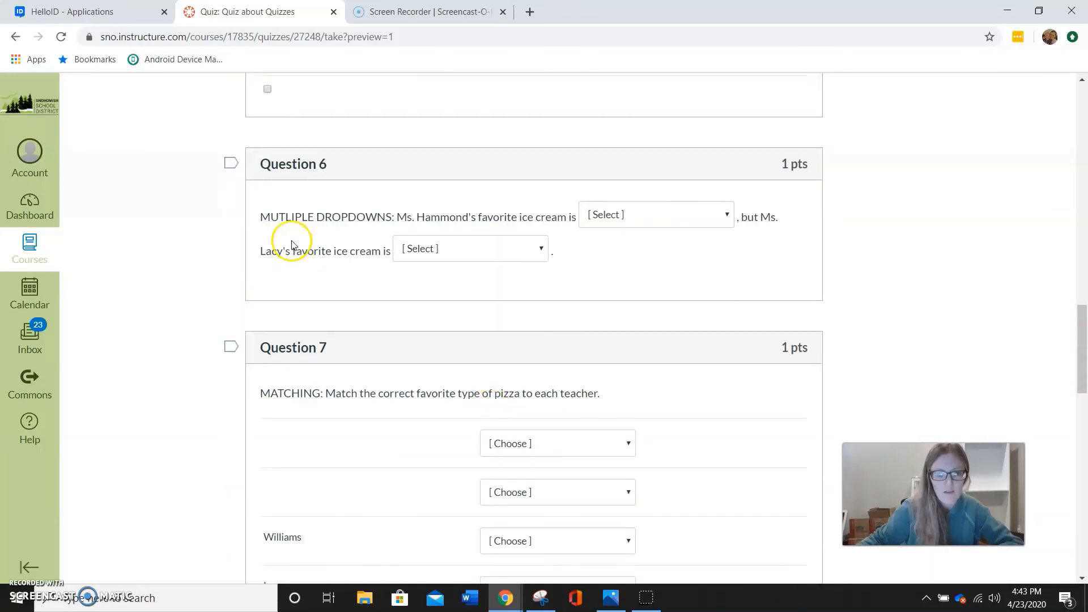
left_click(690, 218)
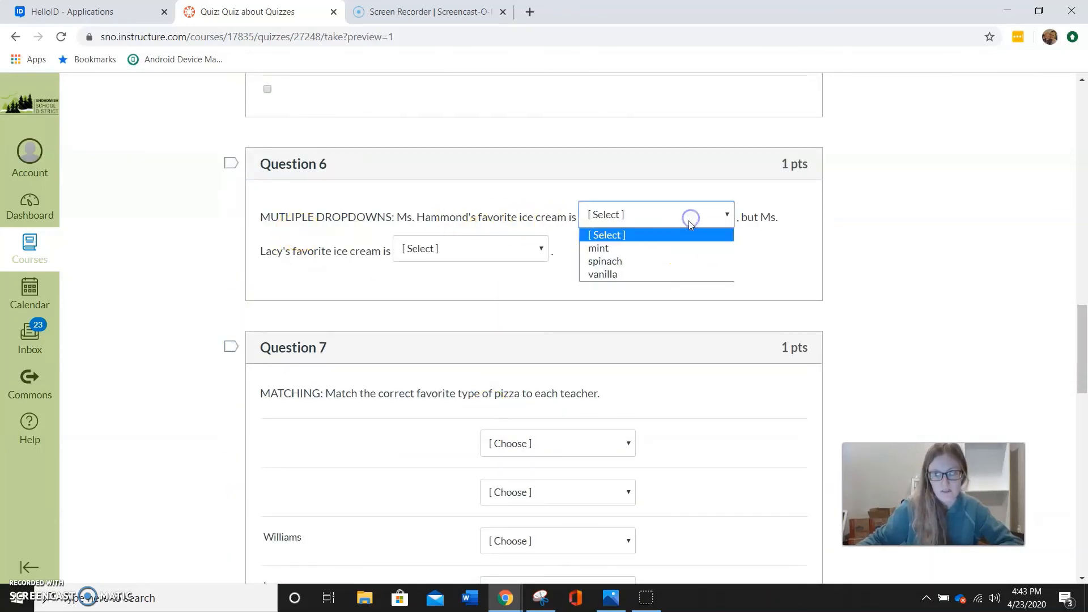
left_click(674, 272)
left_click(504, 252)
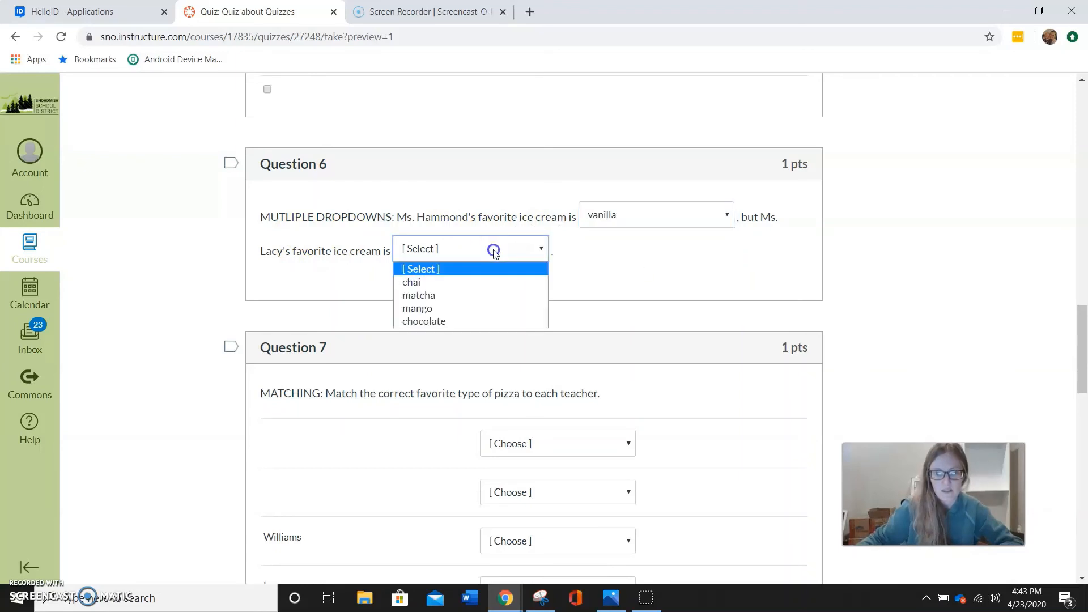
left_click(468, 282)
In the matching question, assign the five listed teachers, in order, BBQ chicken, BBQ chicken, sardine, extra bacon and Mediterranean
scroll(469, 371, "down", 4)
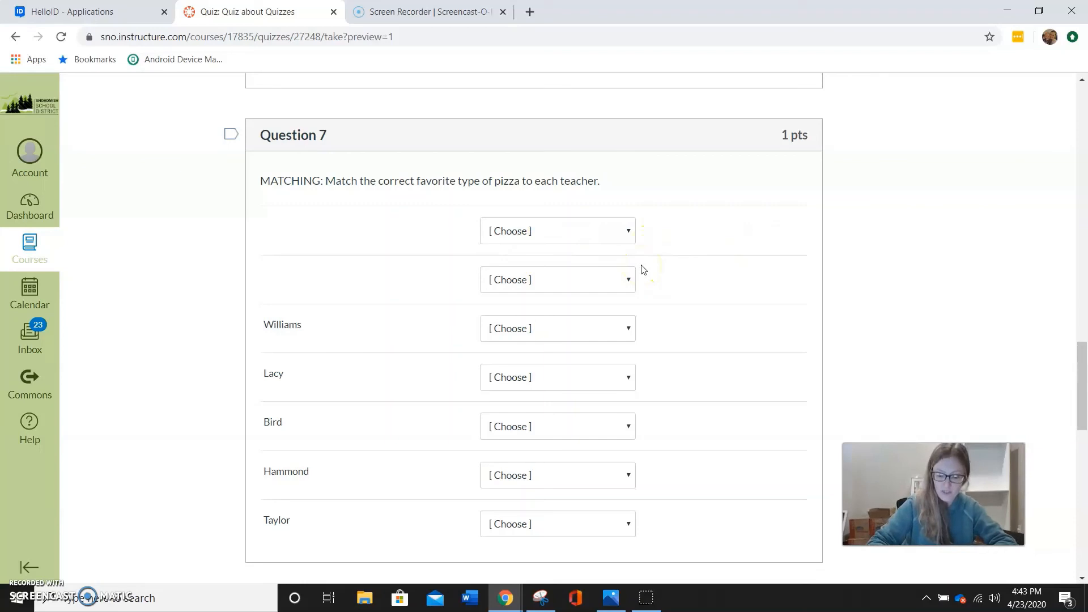
scroll(616, 273, "down", 3)
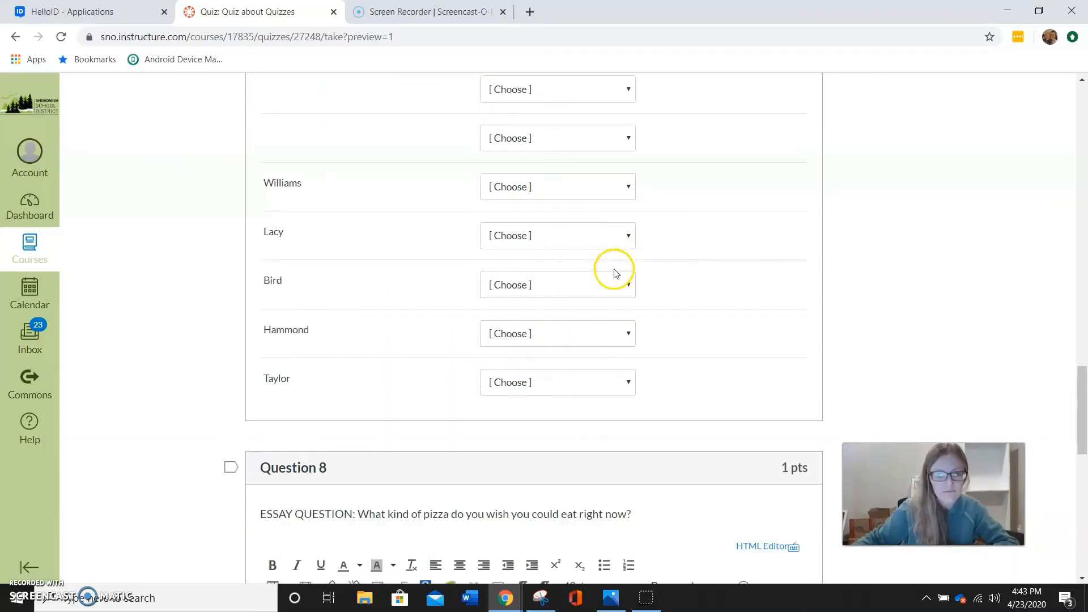
left_click(607, 188)
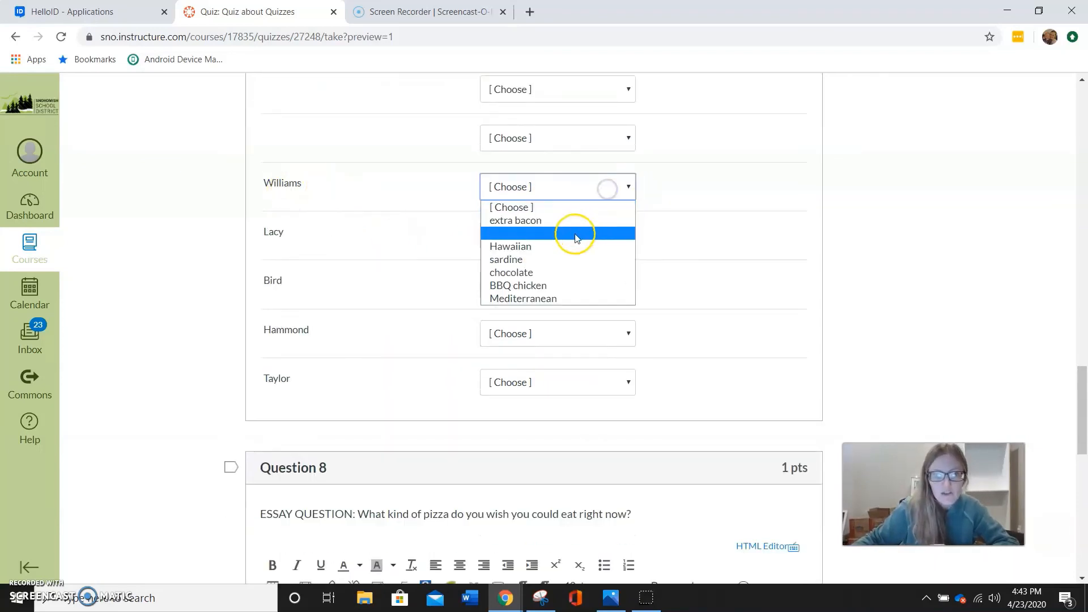
left_click(558, 285)
left_click(537, 237)
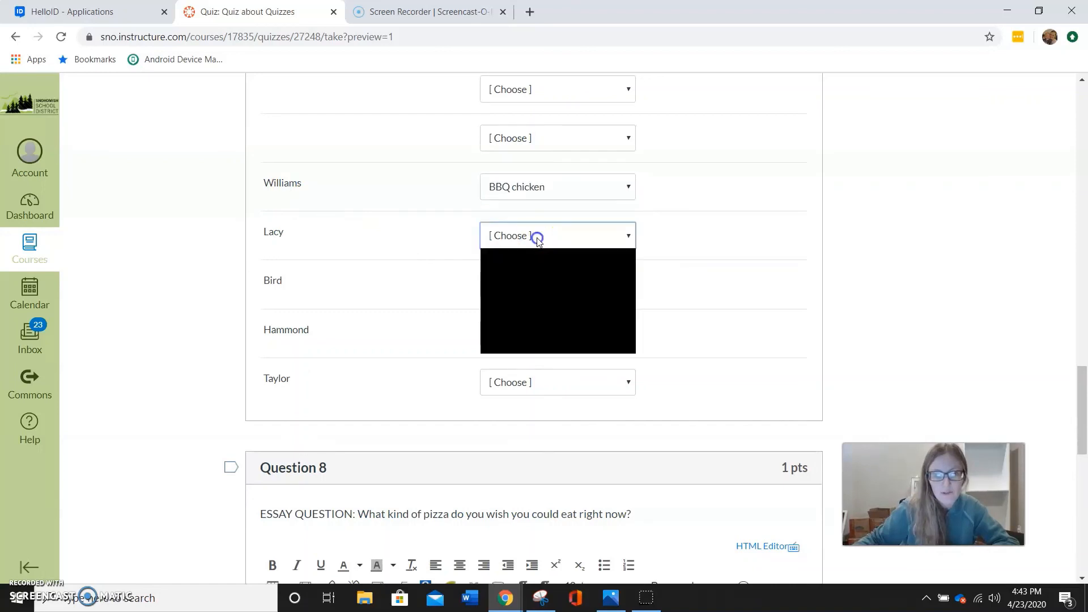
left_click(532, 334)
left_click(548, 283)
left_click(539, 355)
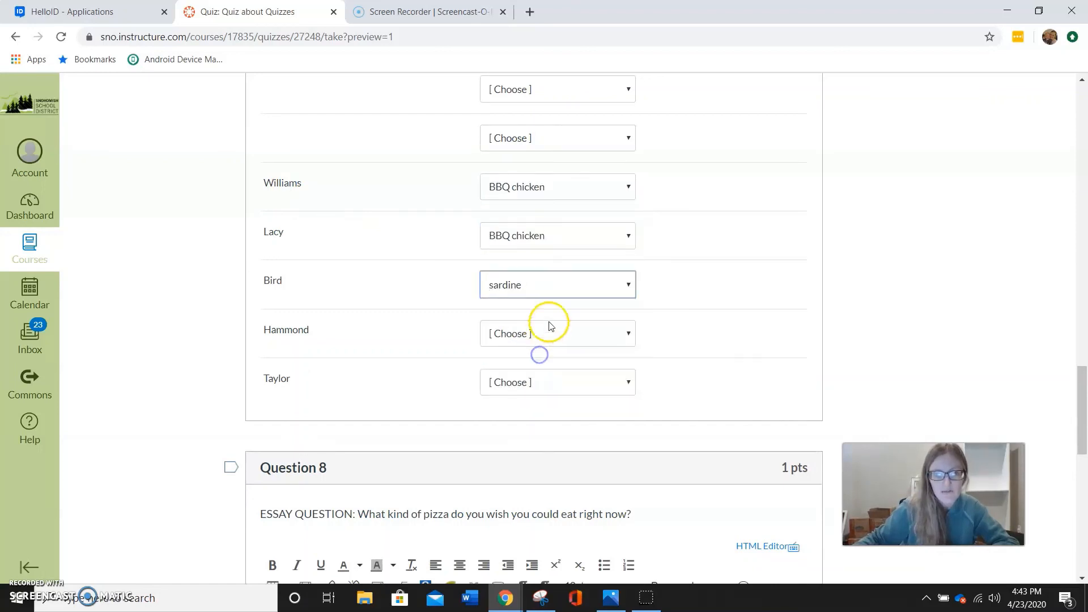
left_click(548, 340)
left_click(540, 363)
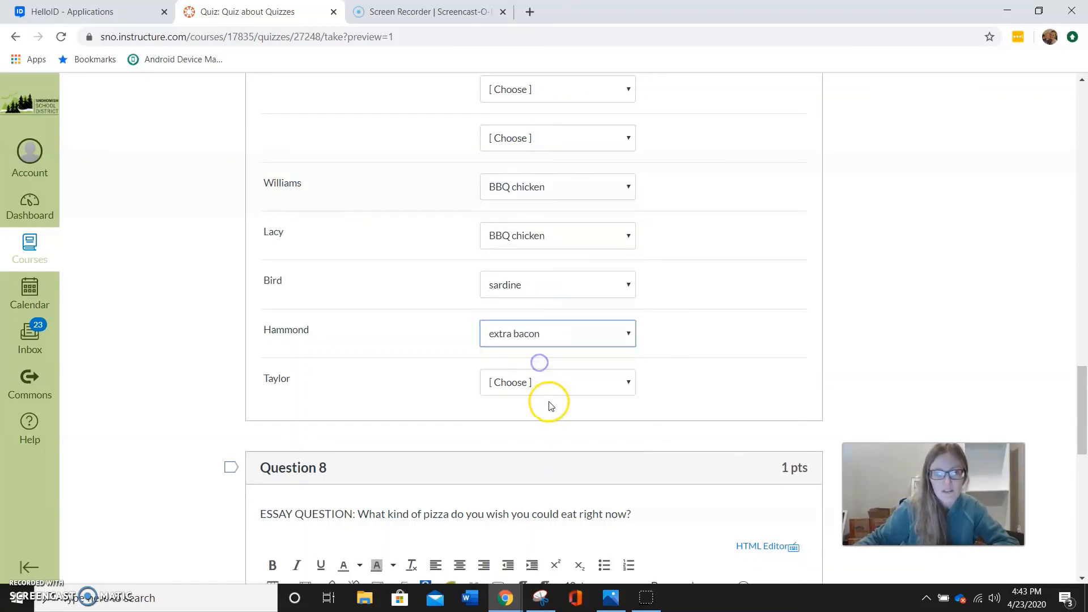
left_click(549, 381)
left_click(548, 498)
Answer the pizza essay question with the filler text "lkdjfskdjf"
scroll(686, 428, "down", 2)
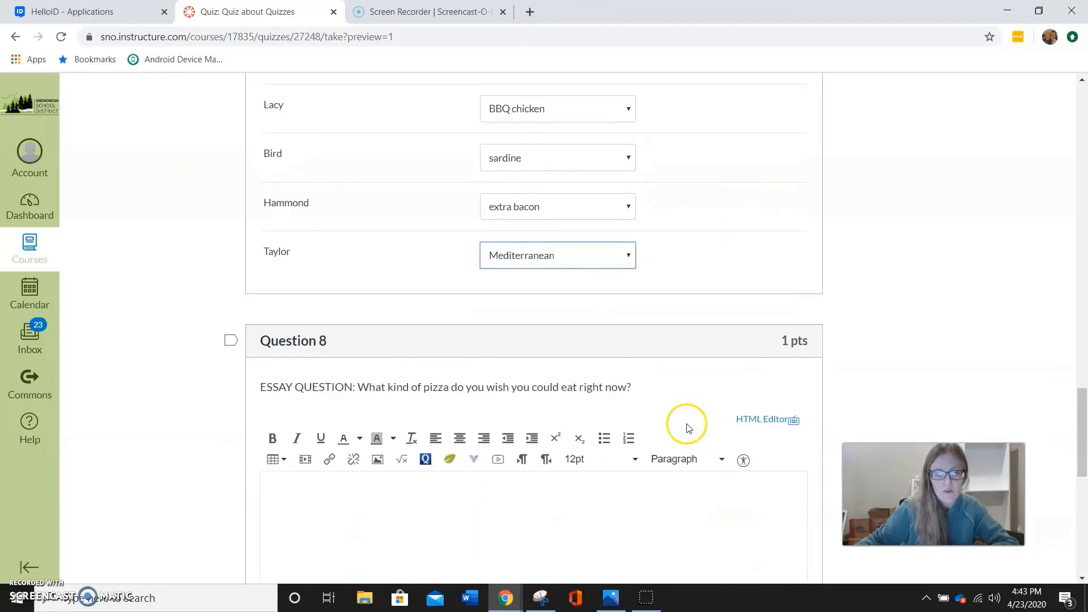
scroll(689, 428, "down", 4)
left_click(560, 320)
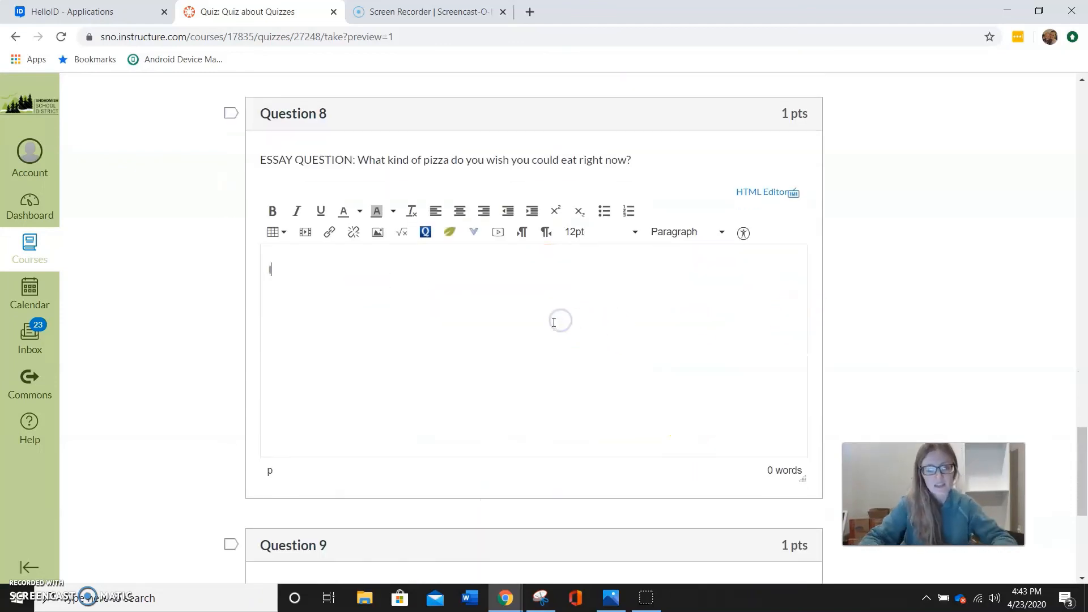
type("lkdjfskdjf")
Submit the quiz preview, leaving the file upload question unanswered
scroll(555, 329, "down", 6)
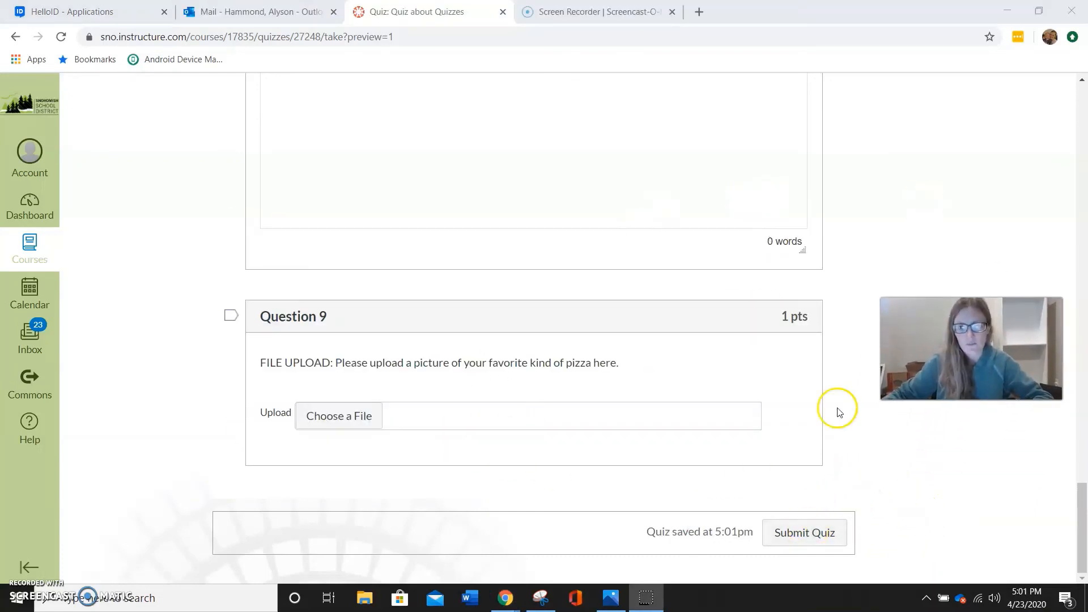
left_click(807, 532)
left_click(624, 132)
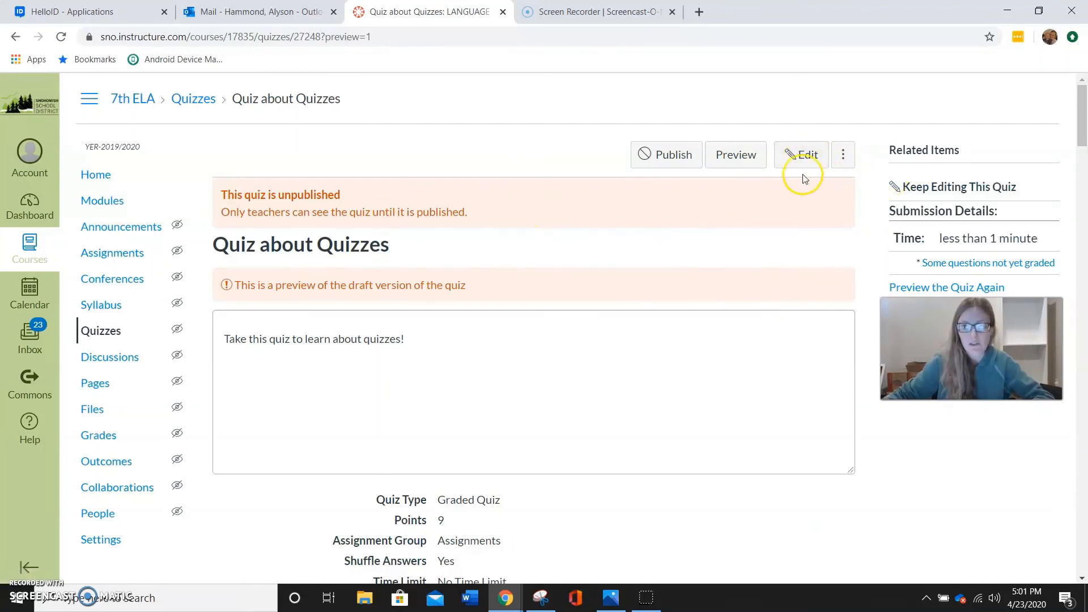
Reopen the quiz for editing and open its pizza matching question for changes
left_click(808, 161)
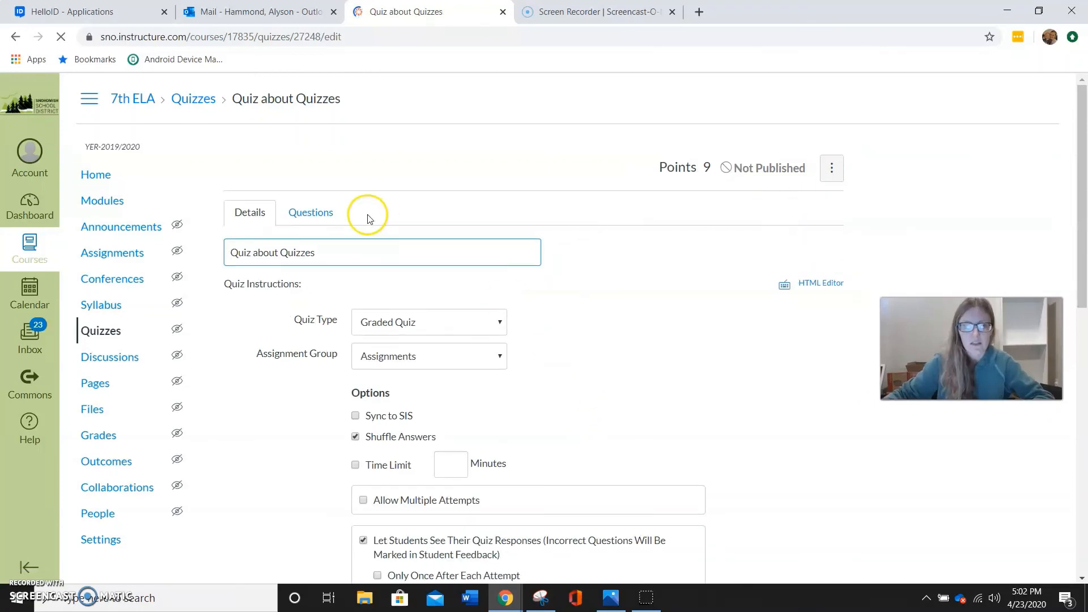
left_click(315, 213)
scroll(468, 345, "down", 10)
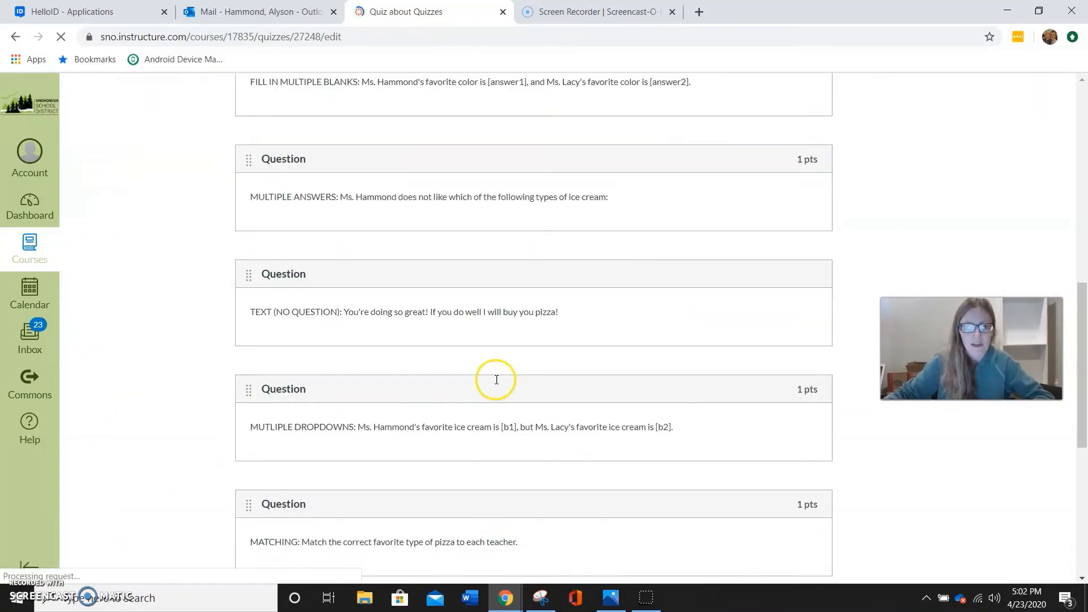
scroll(497, 380, "down", 5)
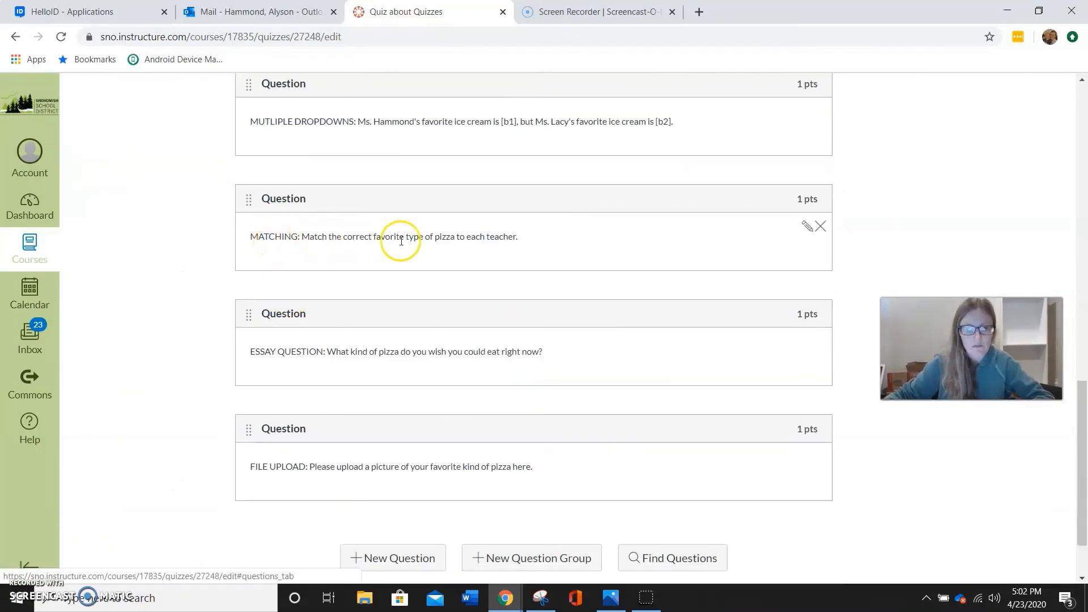
left_click(807, 228)
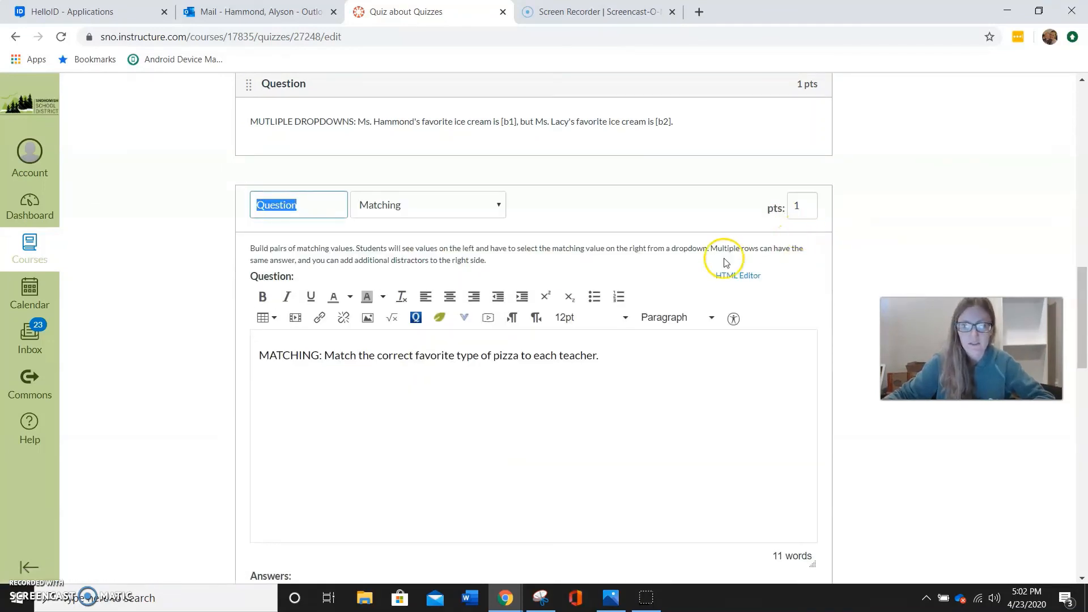
Delete the two blank answer pairs from the matching question and update the question
scroll(493, 284, "down", 10)
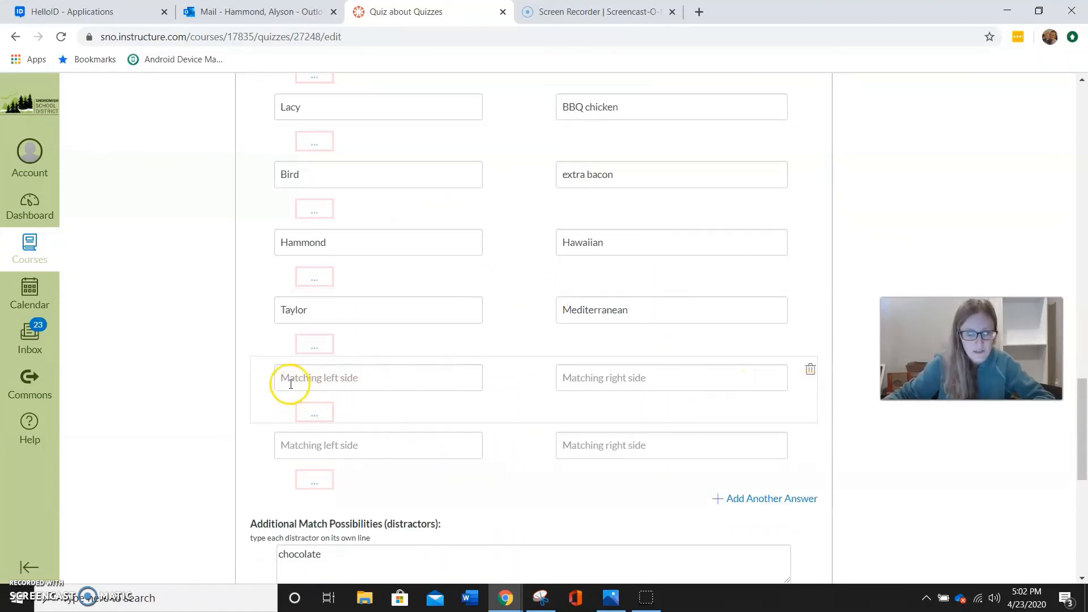
left_click(347, 384)
left_click(590, 378)
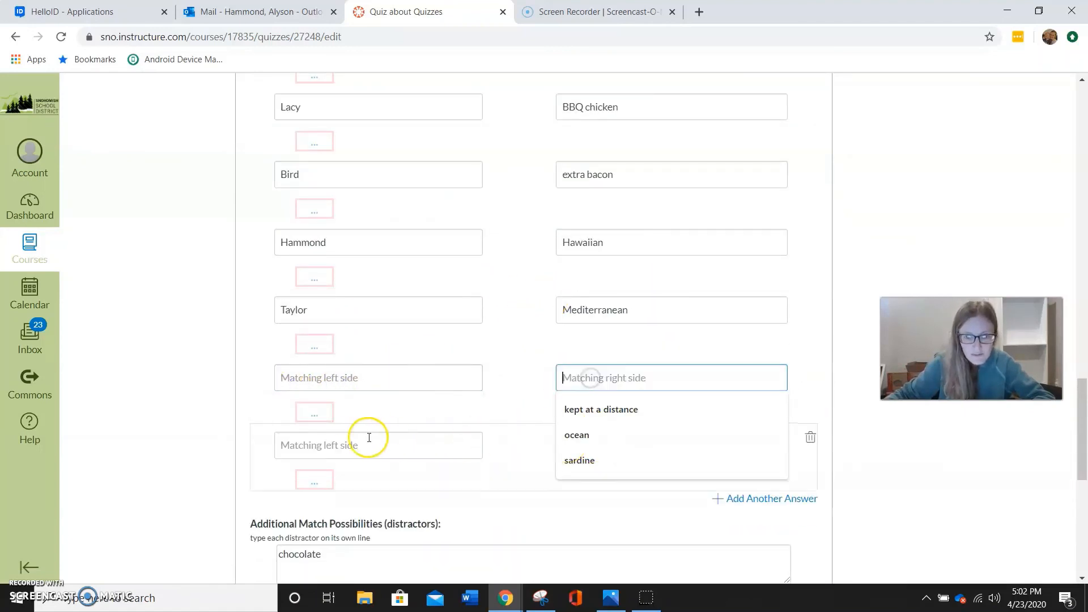
left_click(345, 447)
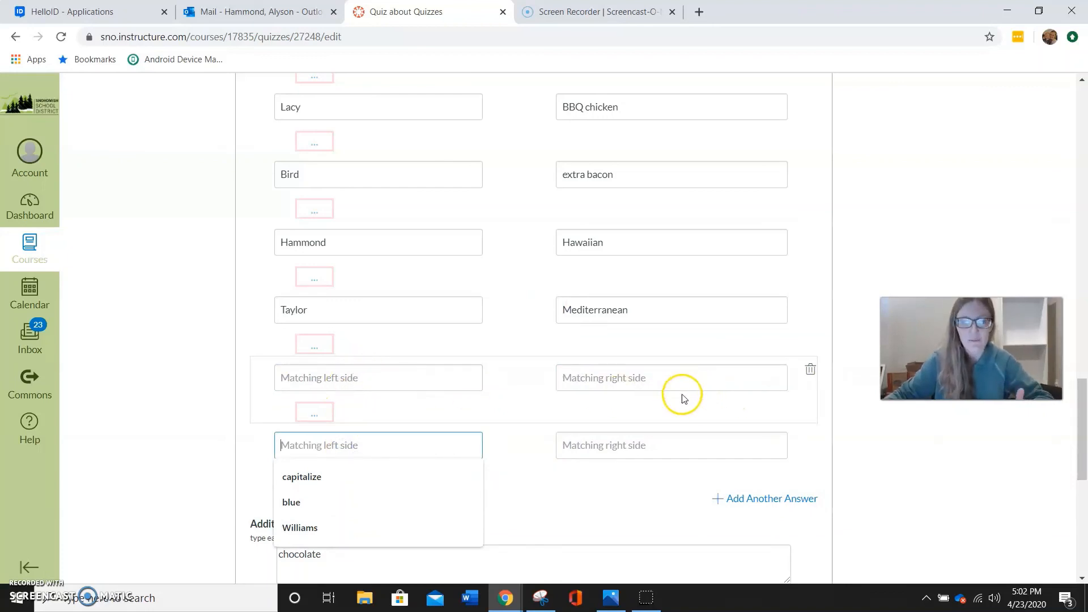
left_click(815, 371)
scroll(567, 374, "down", 5)
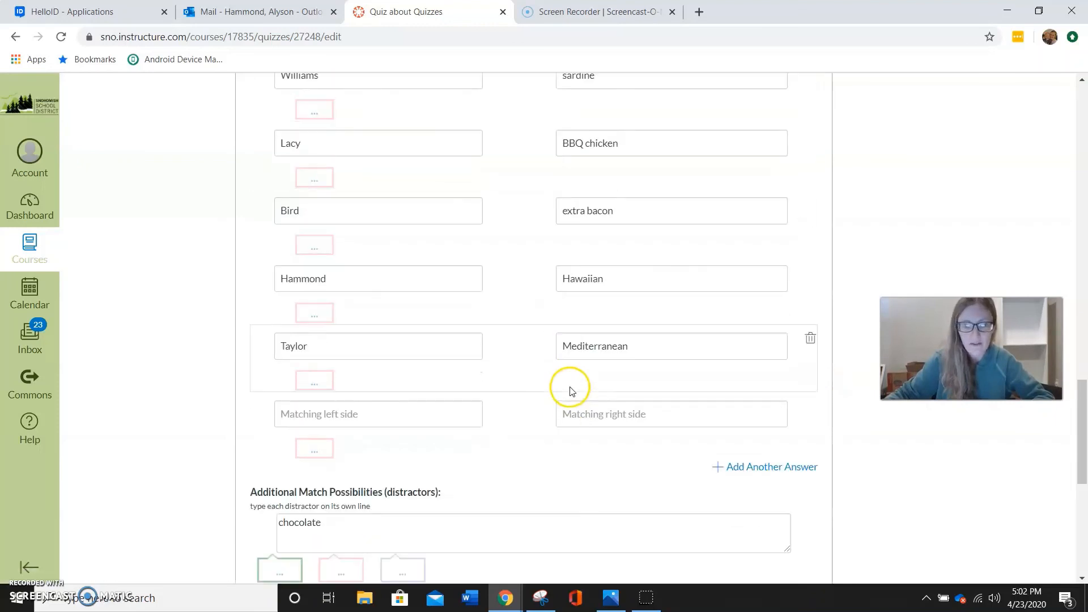
left_click(812, 408)
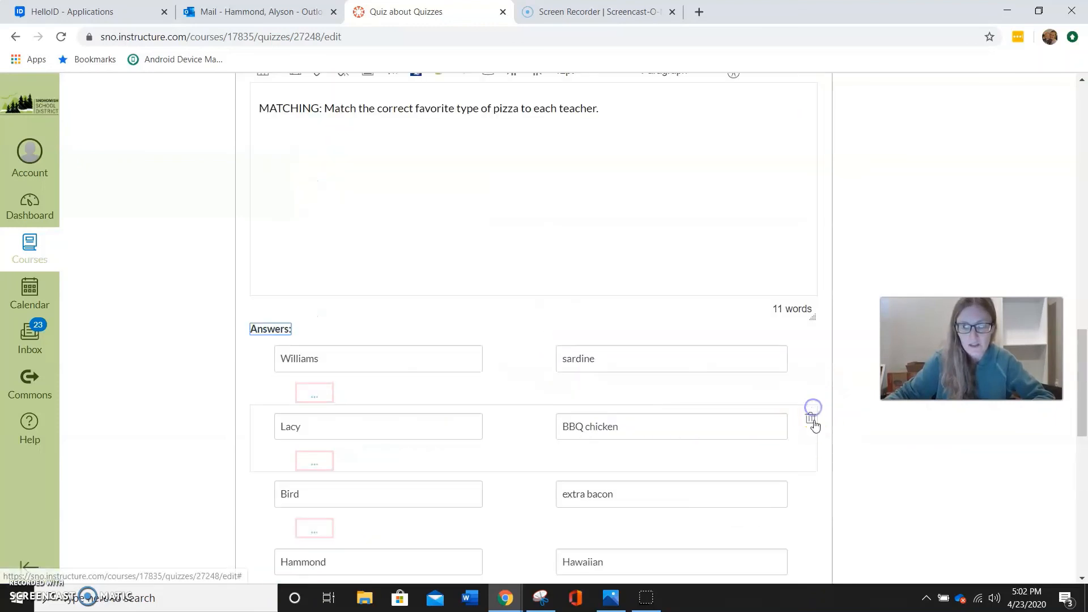
scroll(590, 357, "down", 5)
scroll(593, 375, "down", 2)
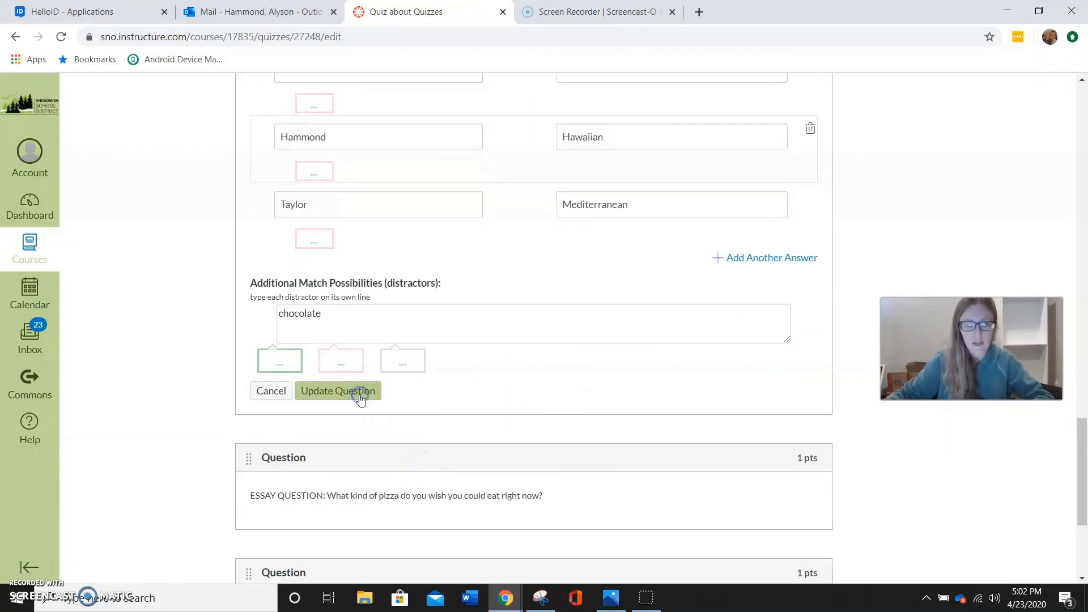
left_click(360, 398)
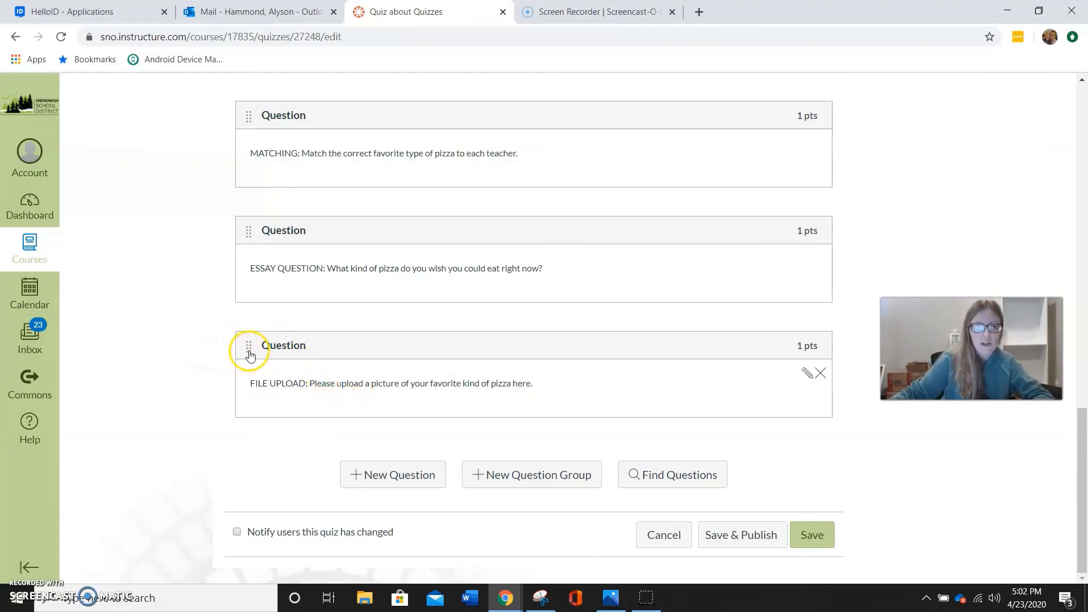
Move the file upload question above the multiple dropdowns question and save the quiz without publishing it
left_click_drag(249, 352, 235, 165)
scroll(720, 374, "up", 10)
scroll(597, 358, "down", 10)
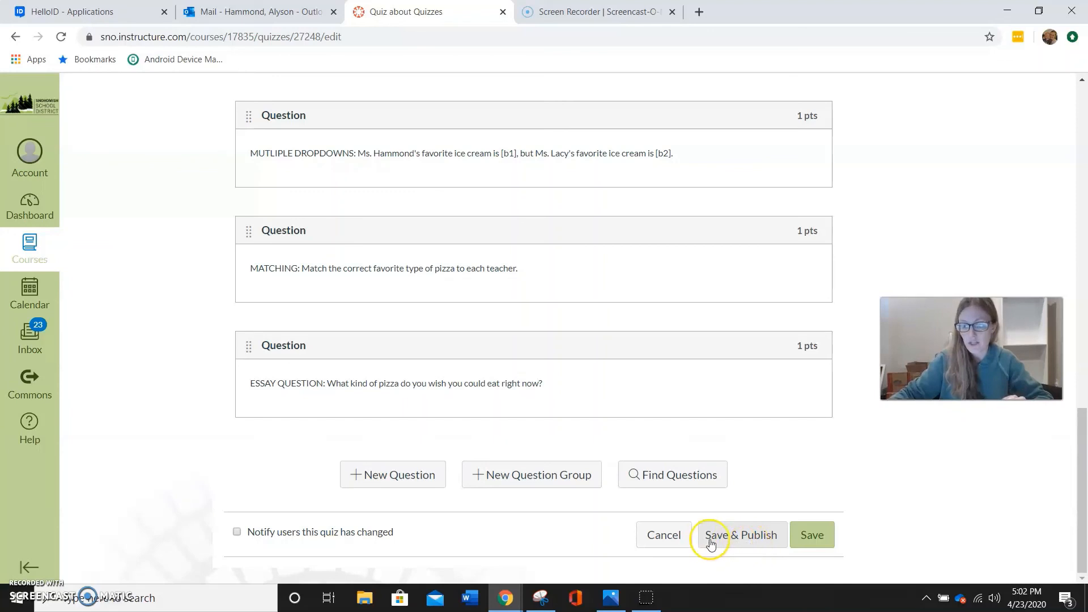
left_click(807, 538)
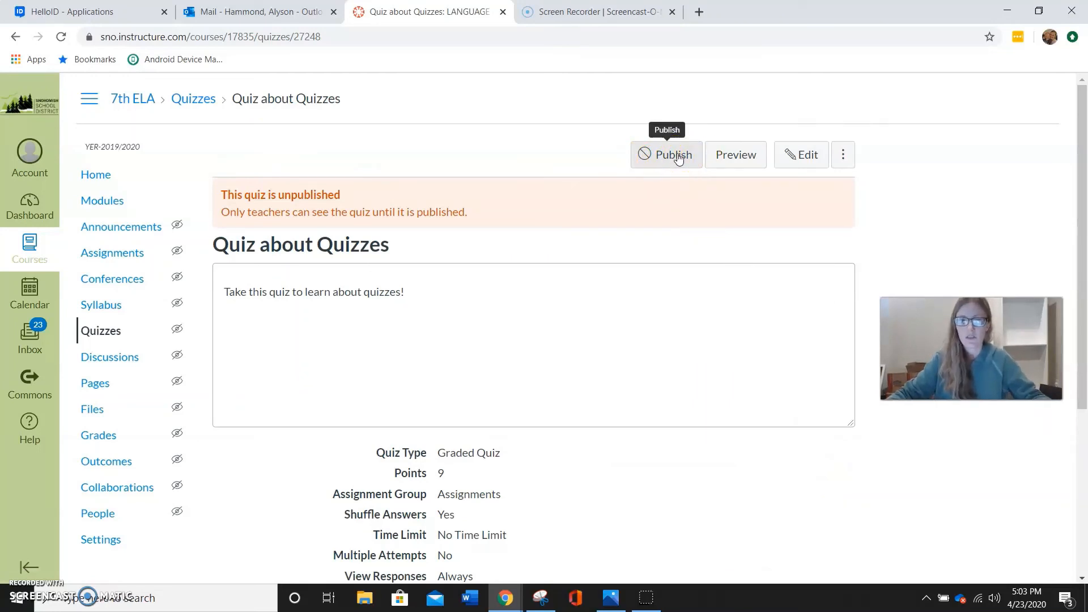
Publish the saved quiz and return it to unpublished
left_click(678, 157)
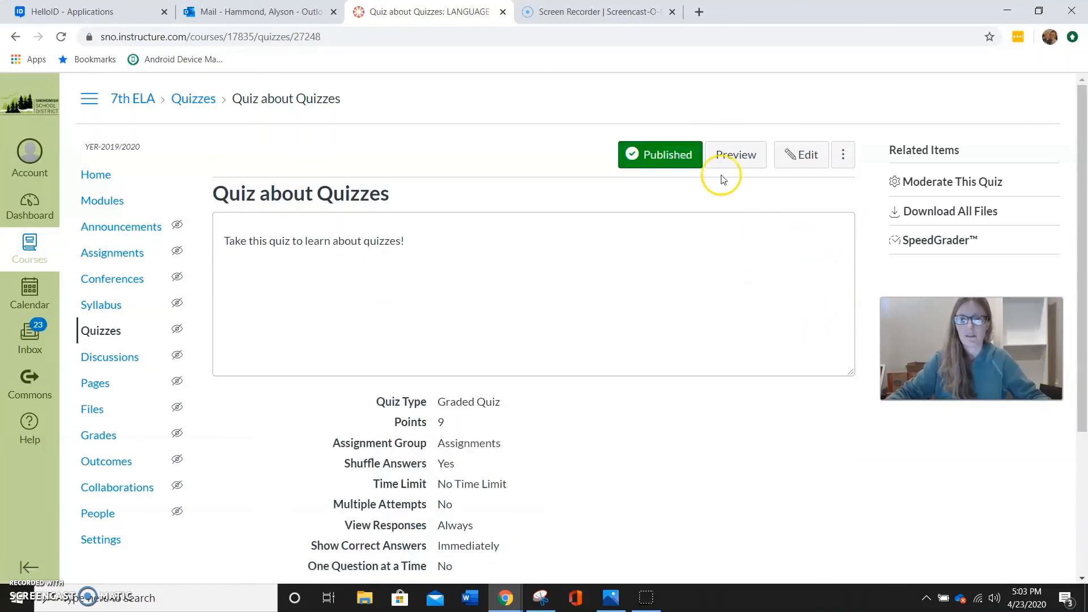
left_click(672, 158)
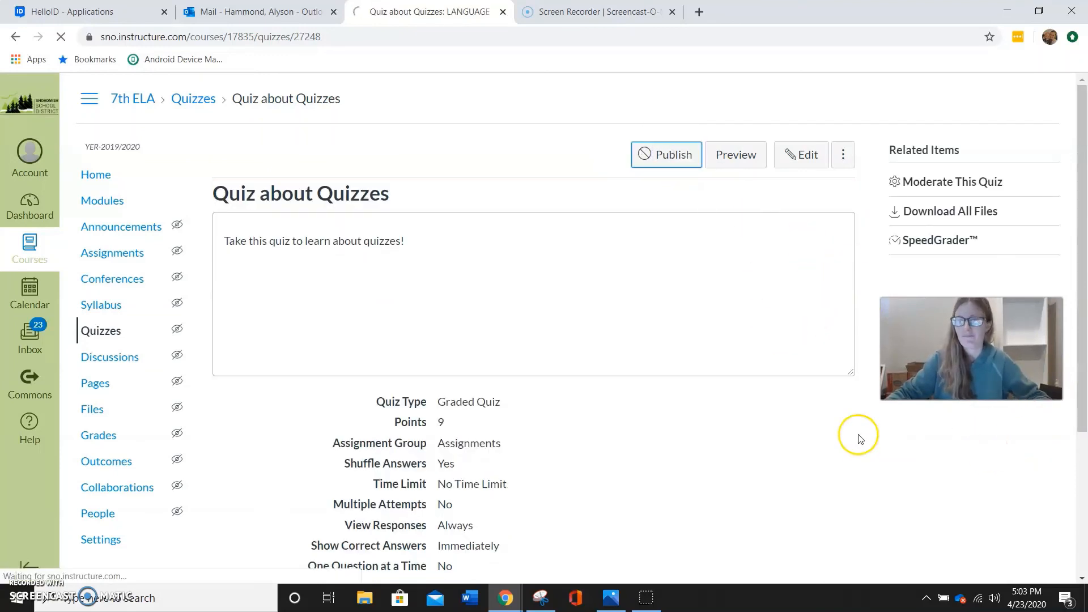